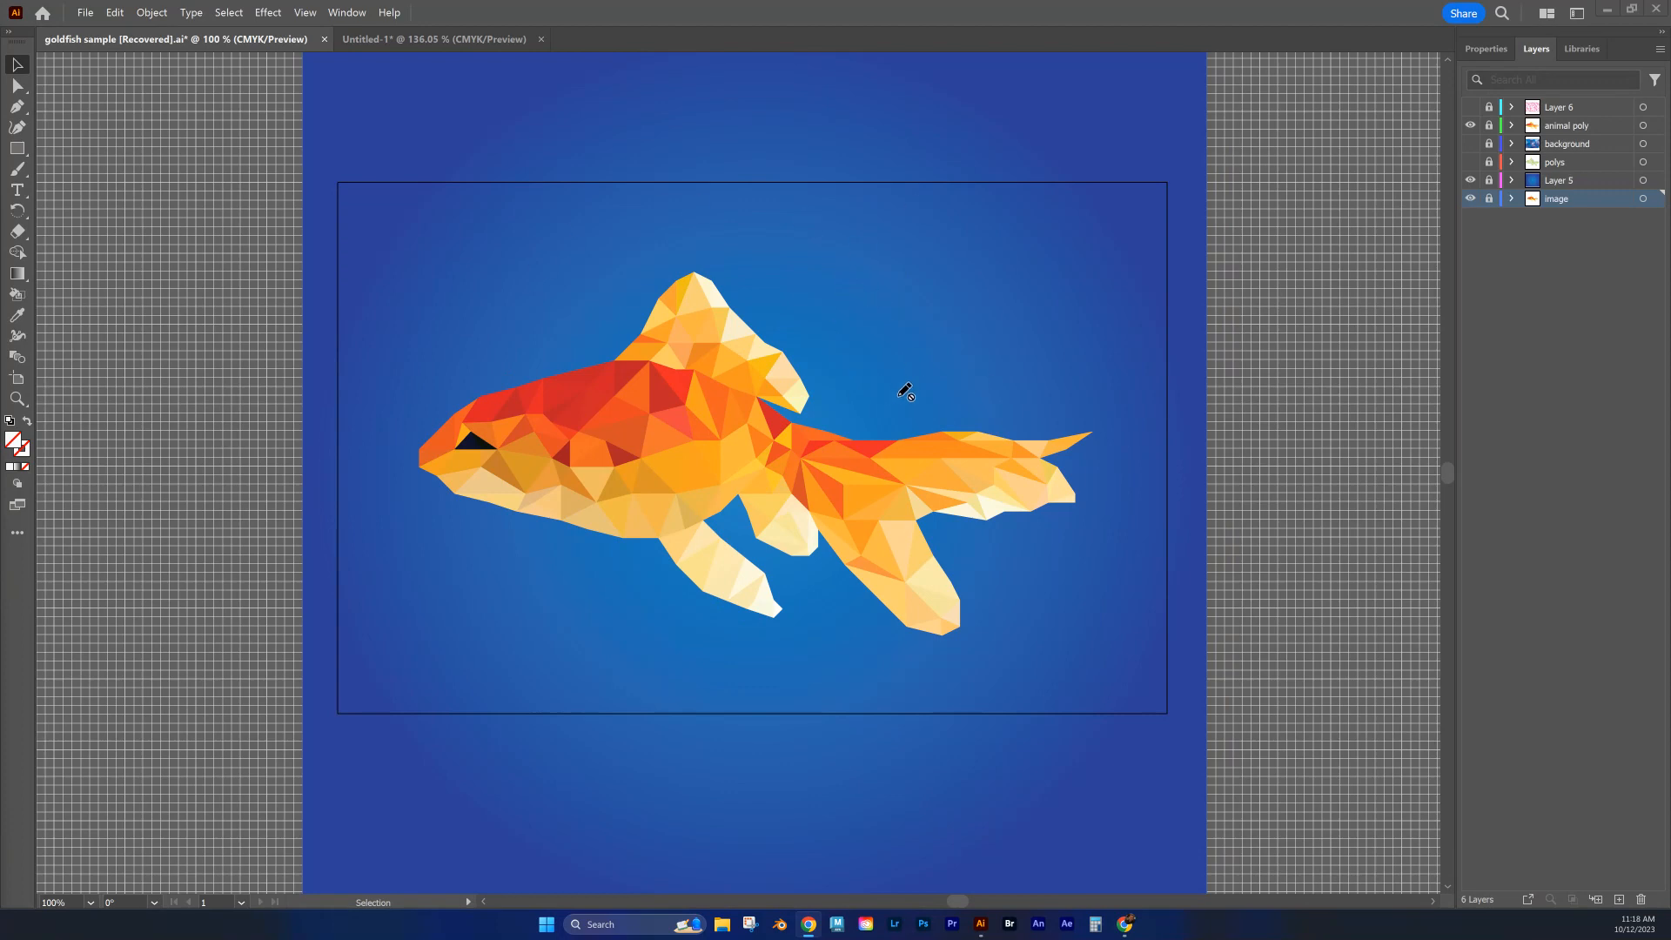
# Step: Hide the "animal poly" layer so only the blue background shows
pyautogui.click(1470, 125)
pyautogui.click(1469, 126)
pyautogui.click(1470, 125)
# Step: Rename Layer 5 as "gradient background"
pyautogui.click(1544, 178)
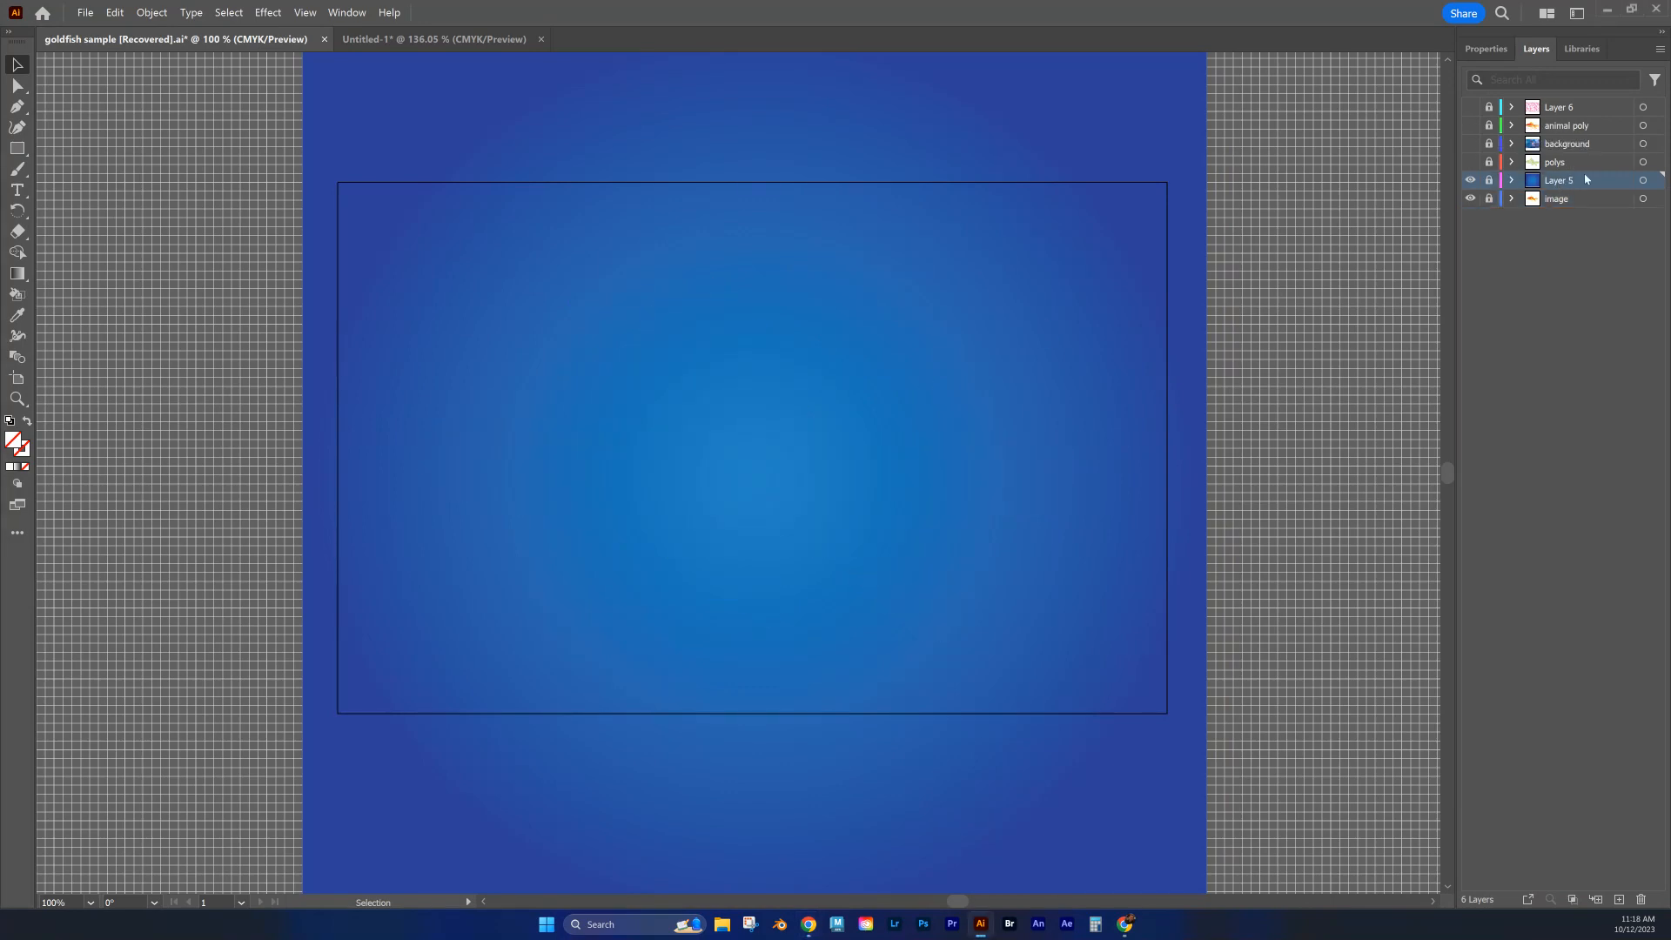
pyautogui.doubleClick(1559, 180)
pyautogui.write('grad')
pyautogui.write('ient background')
pyautogui.press('Return')
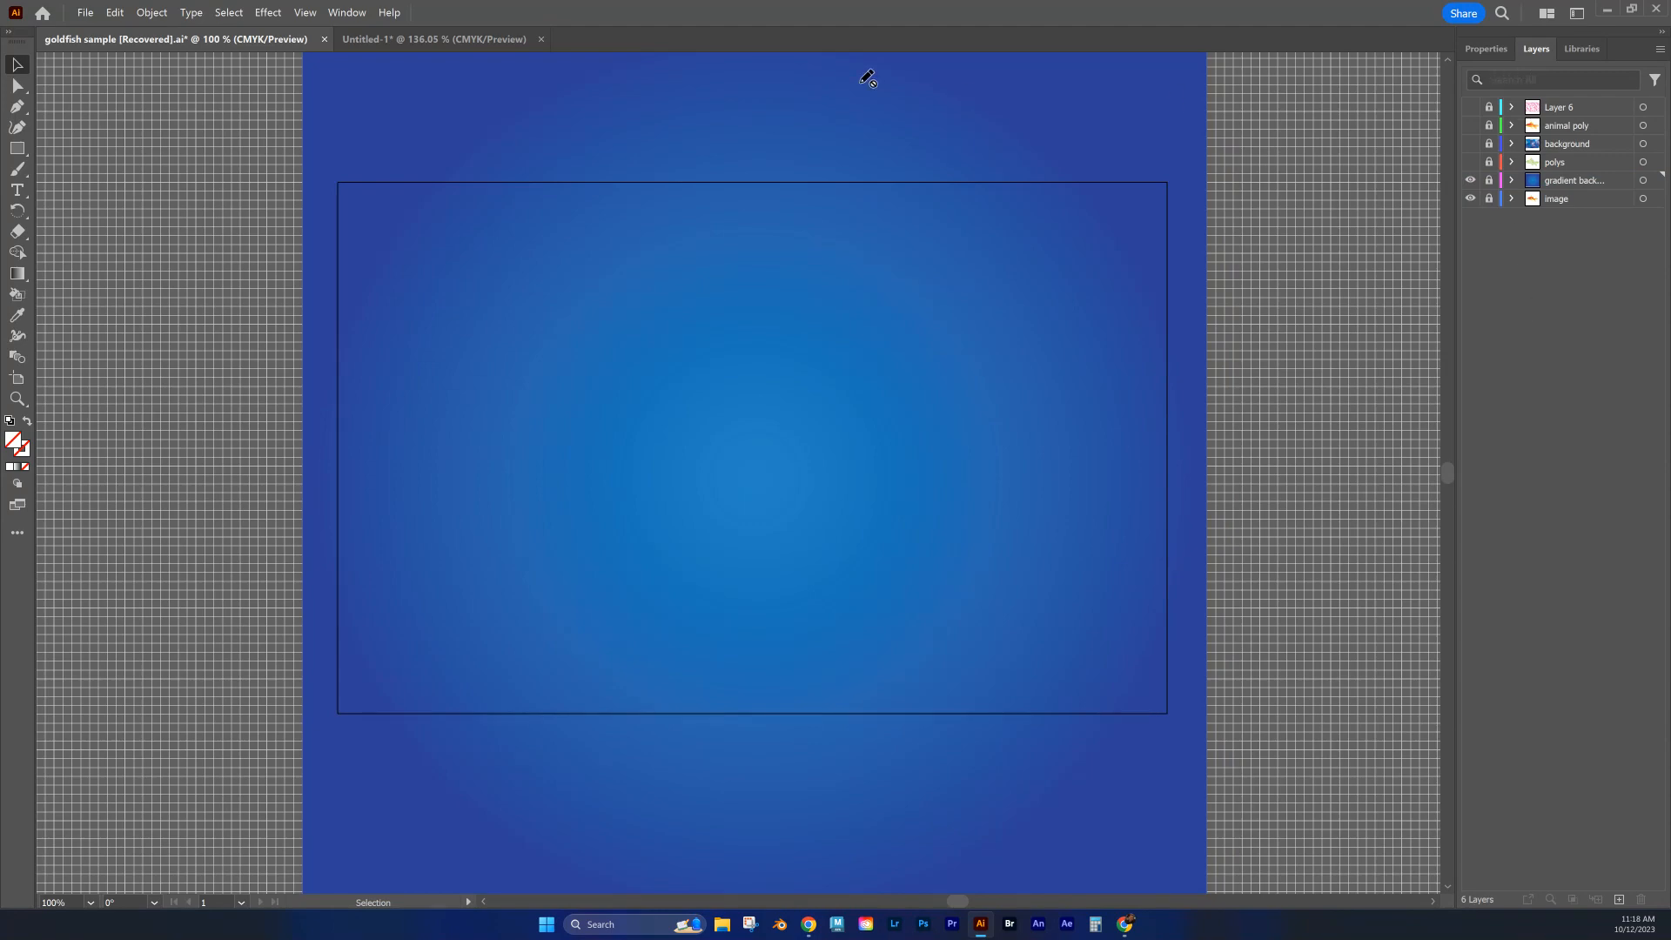
# Step: In the Untitled-1 document, hide the goldfish photo and "poly animal" layers and add a new layer between them
pyautogui.click(439, 40)
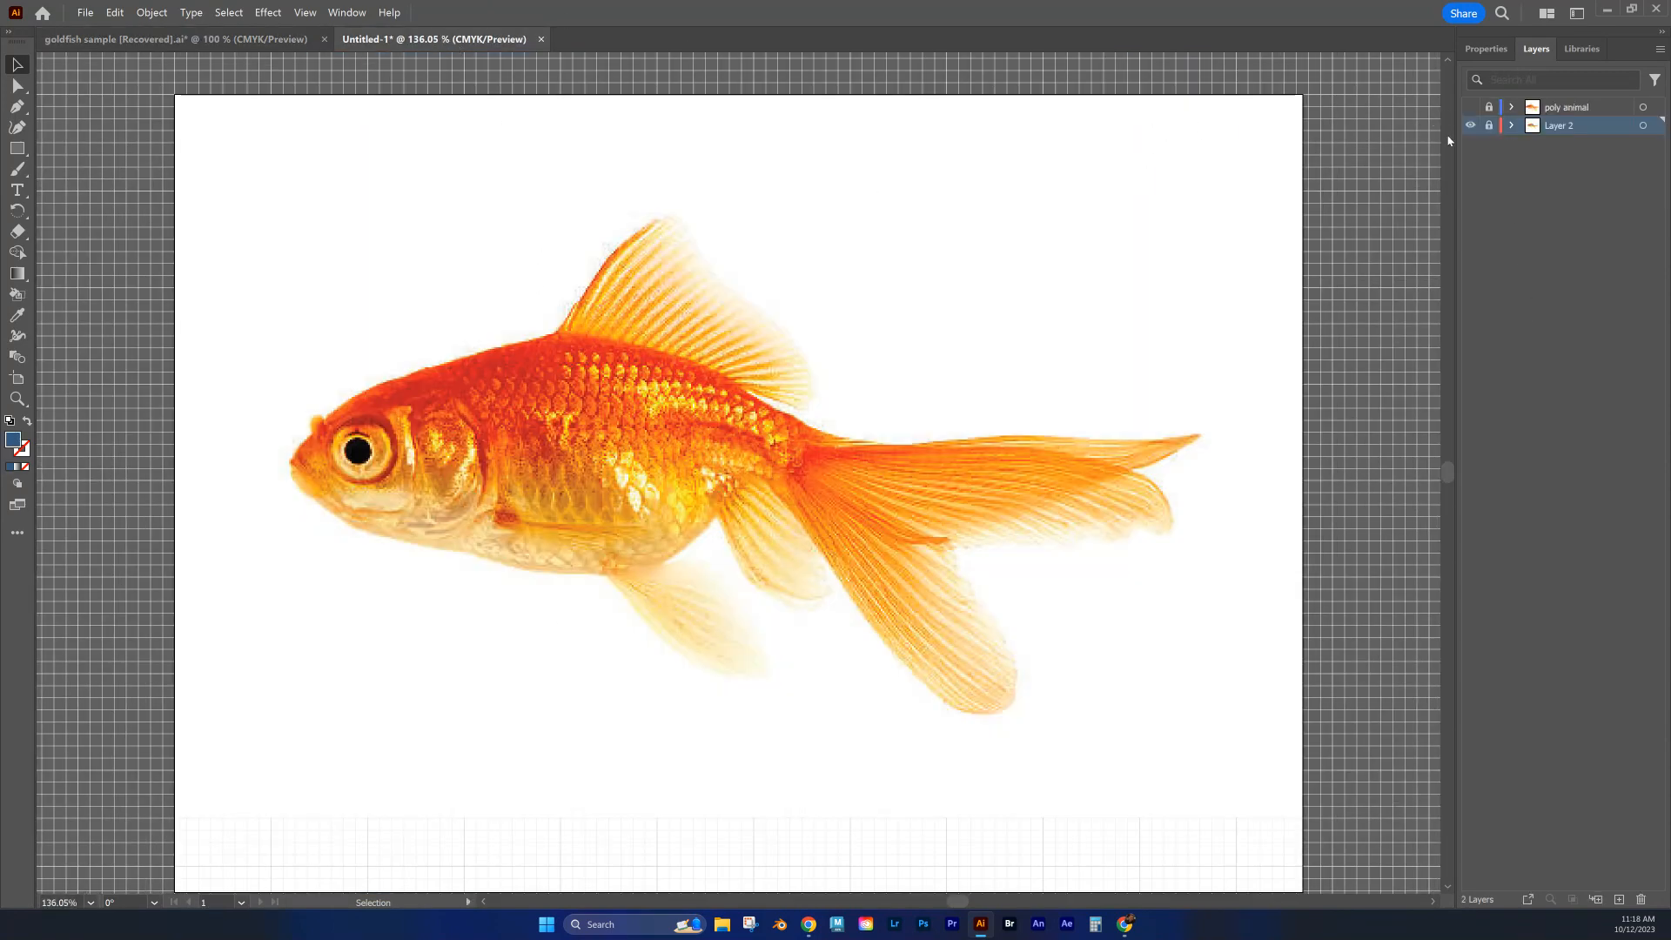
pyautogui.click(1470, 126)
pyautogui.click(1469, 107)
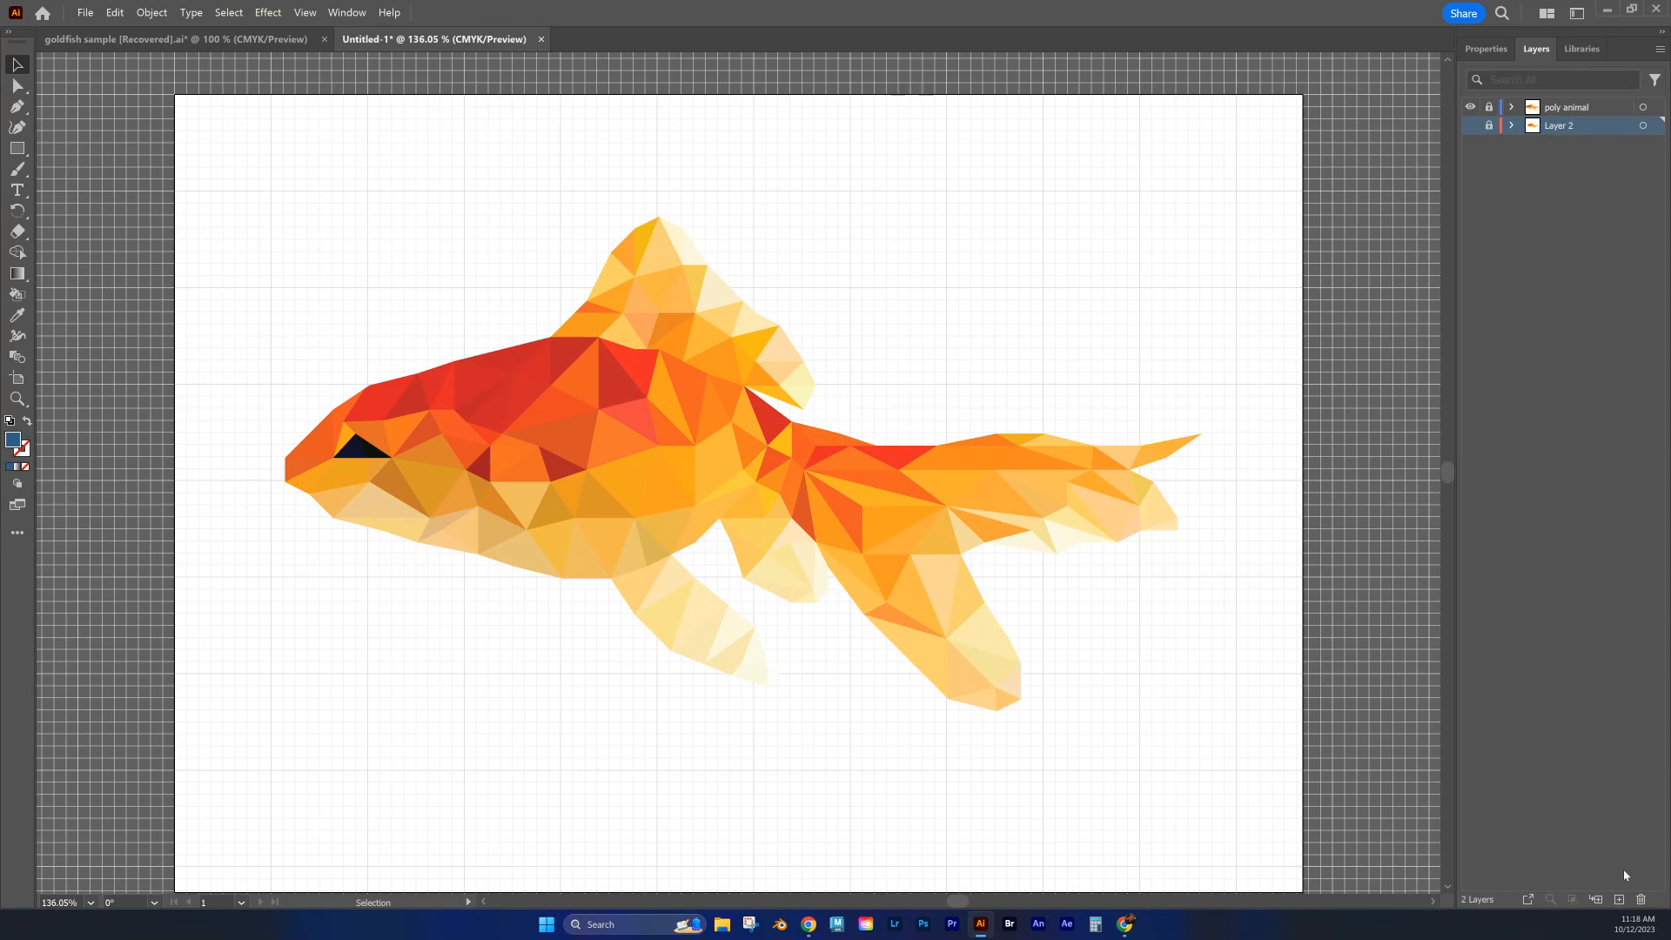
pyautogui.click(1619, 900)
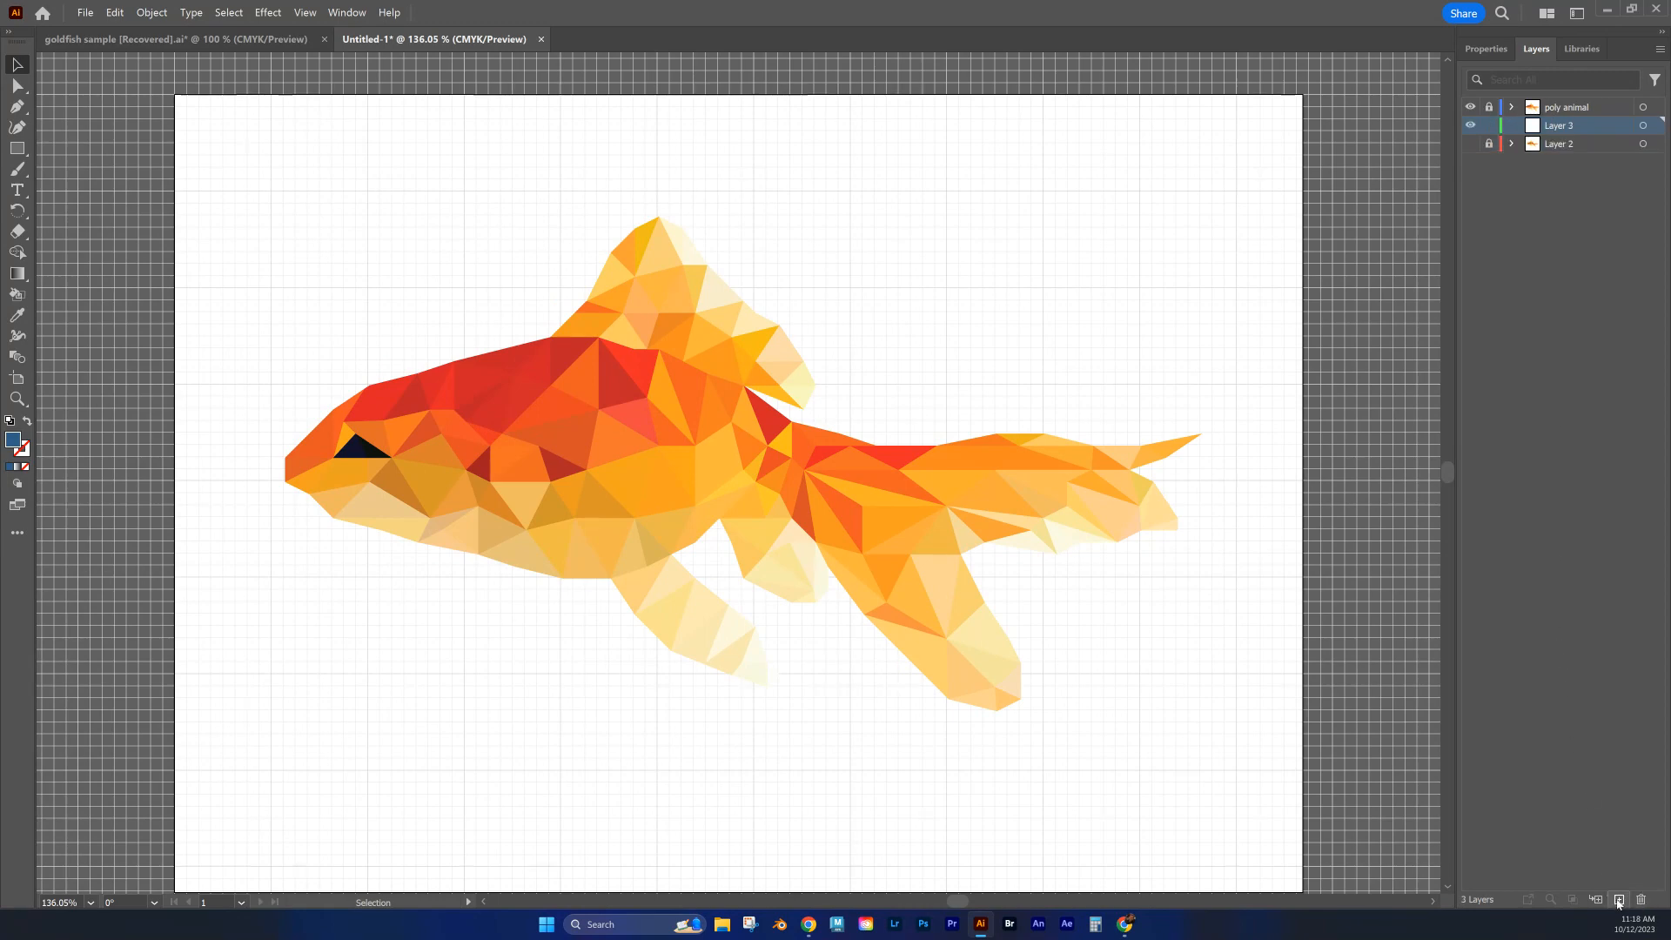
pyautogui.click(1469, 107)
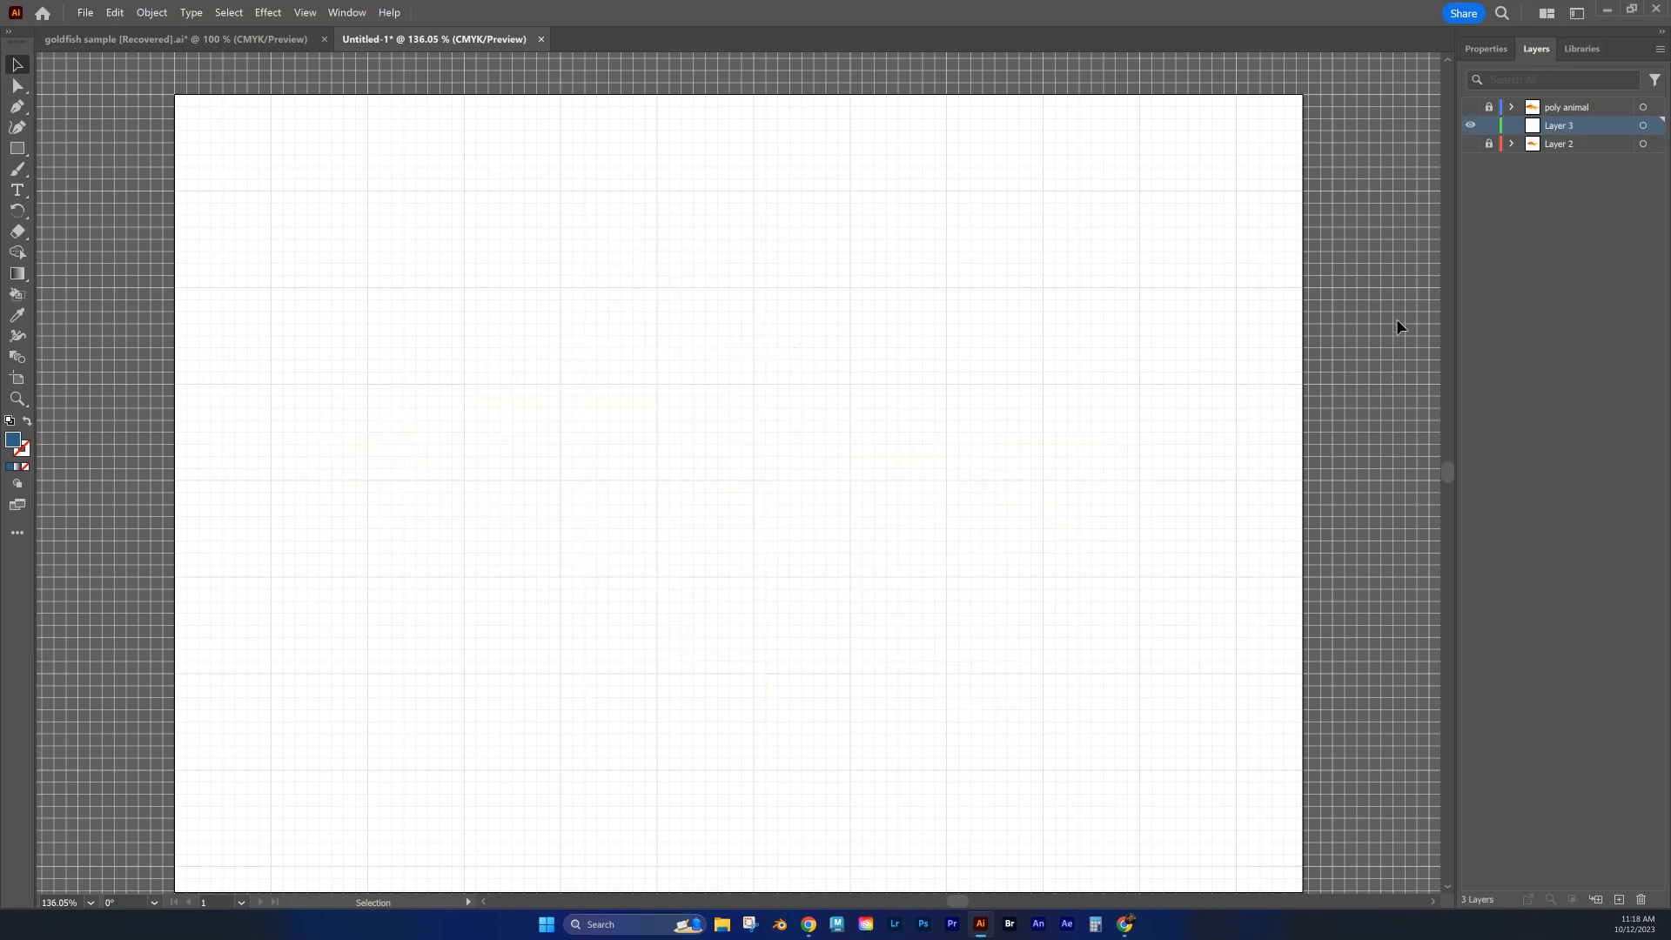
# Step: Hide the document grid and turn off Snap to Grid
pyautogui.scroll(-1, 492, 466)
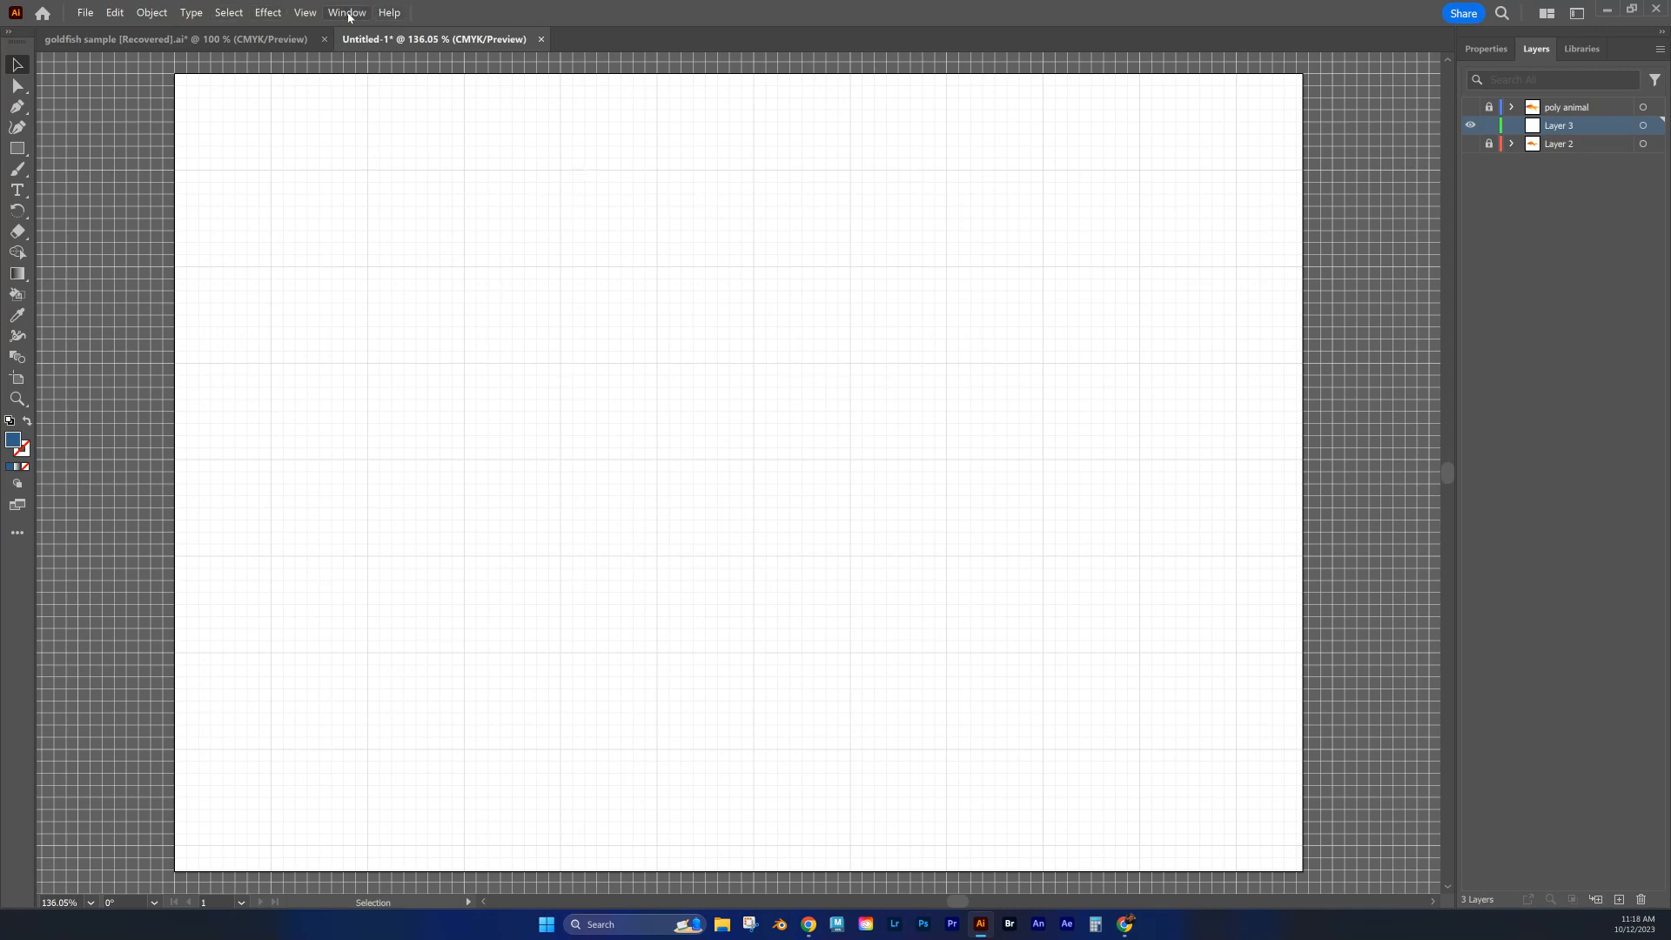
pyautogui.click(304, 12)
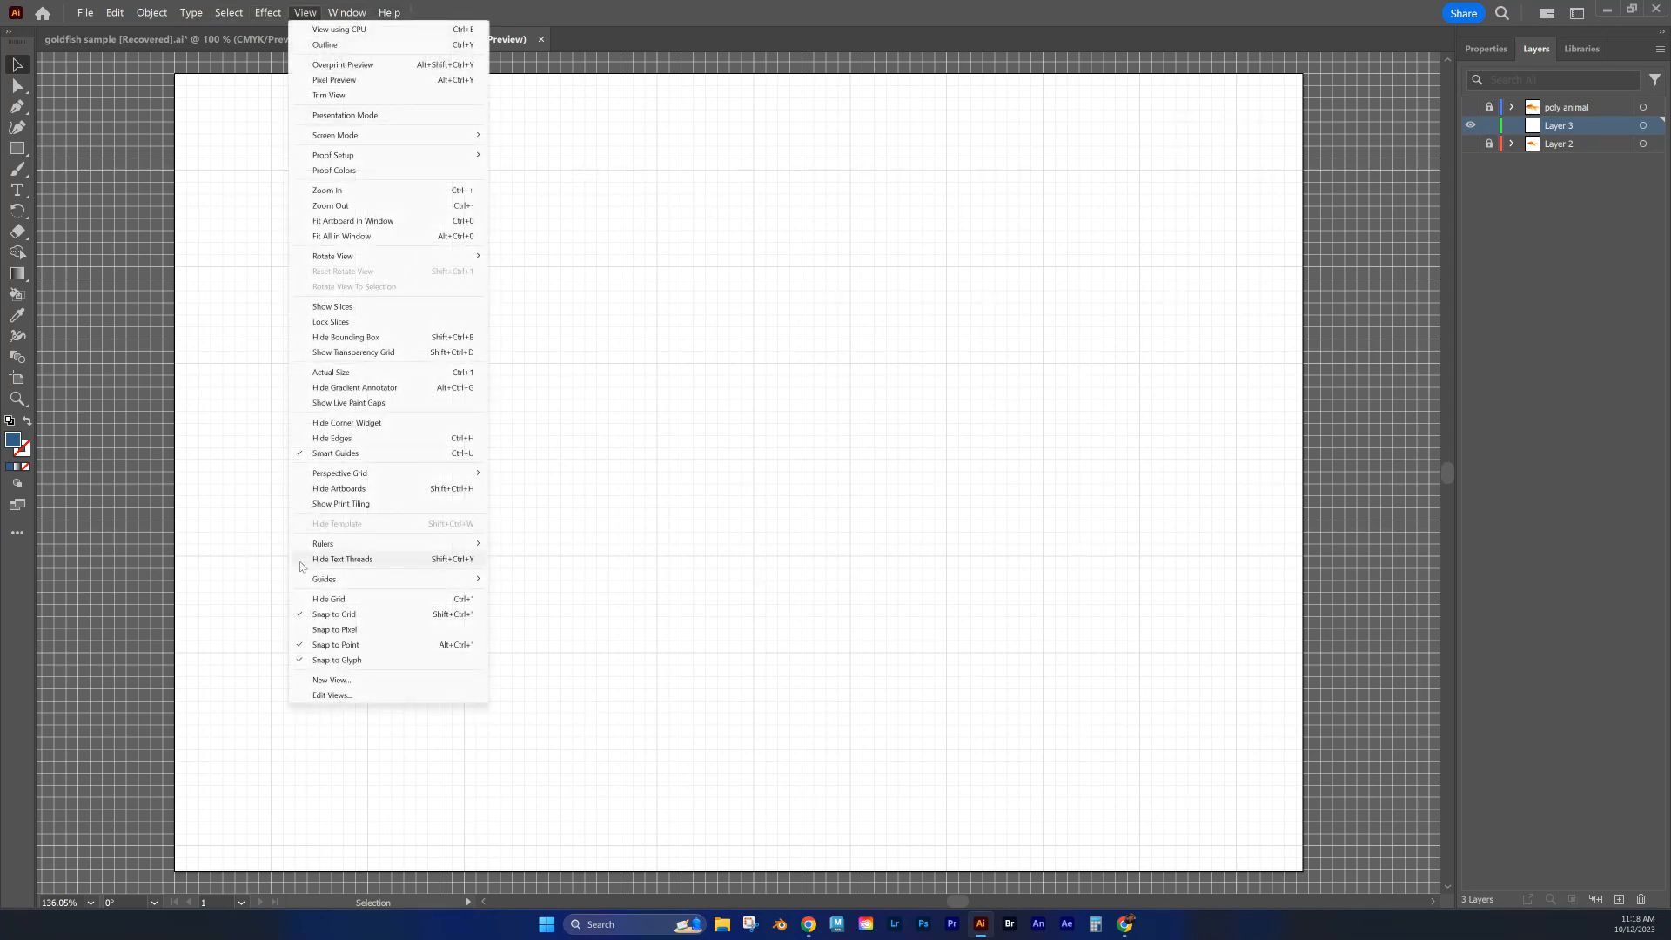
pyautogui.click(330, 604)
pyautogui.click(305, 13)
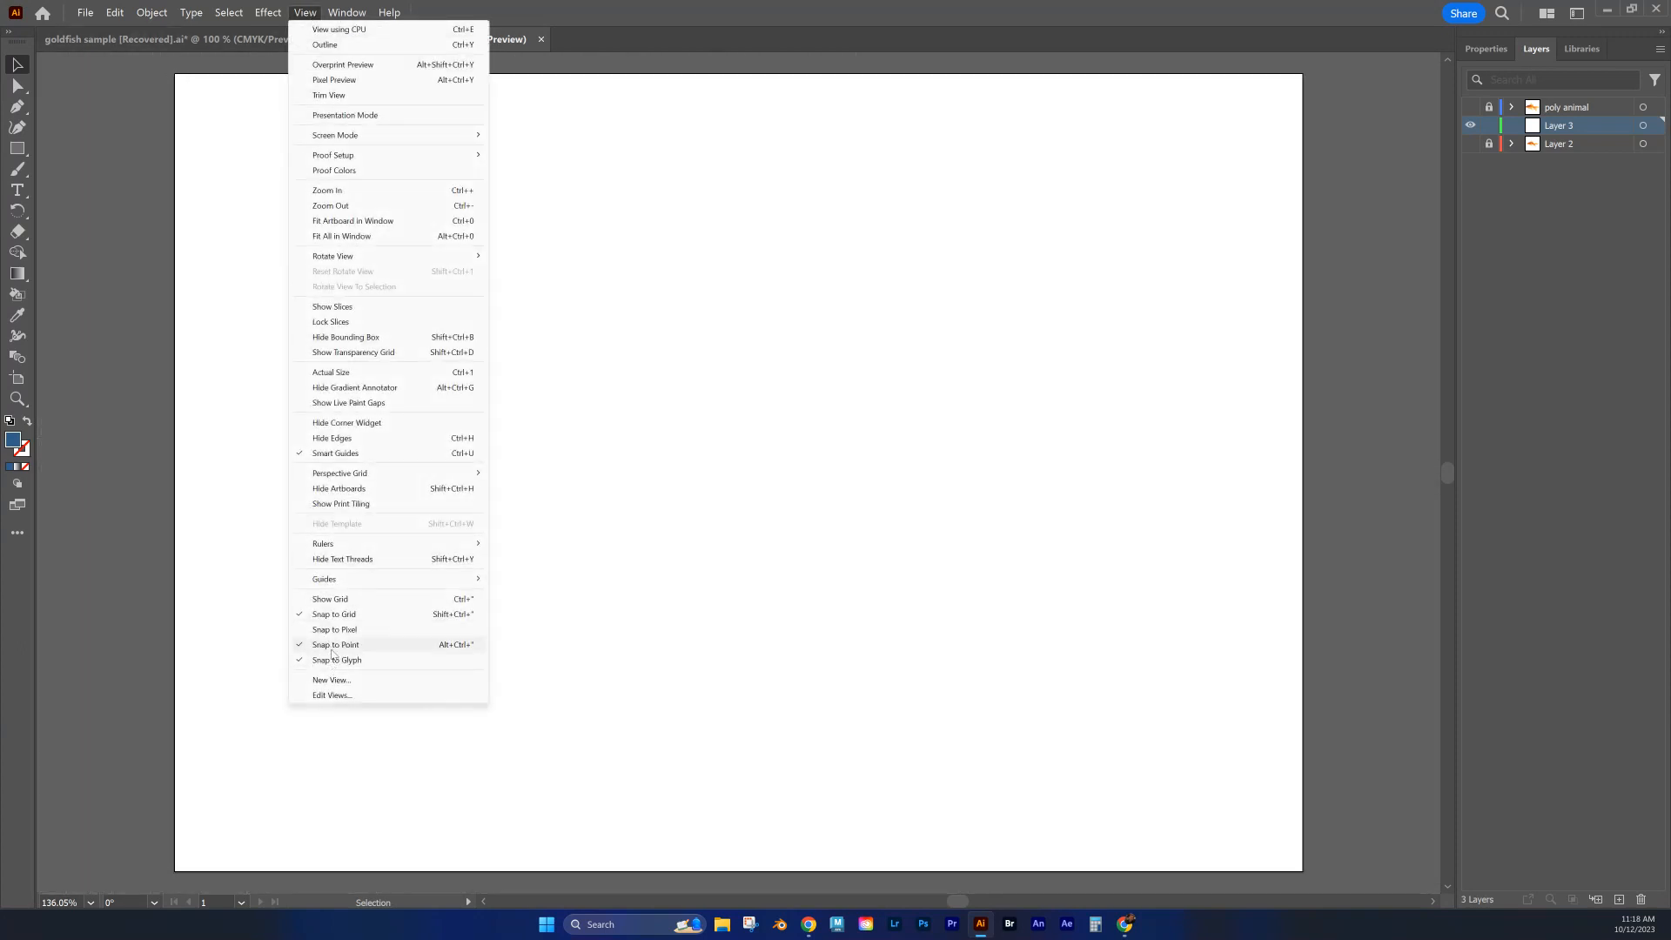
pyautogui.click(331, 615)
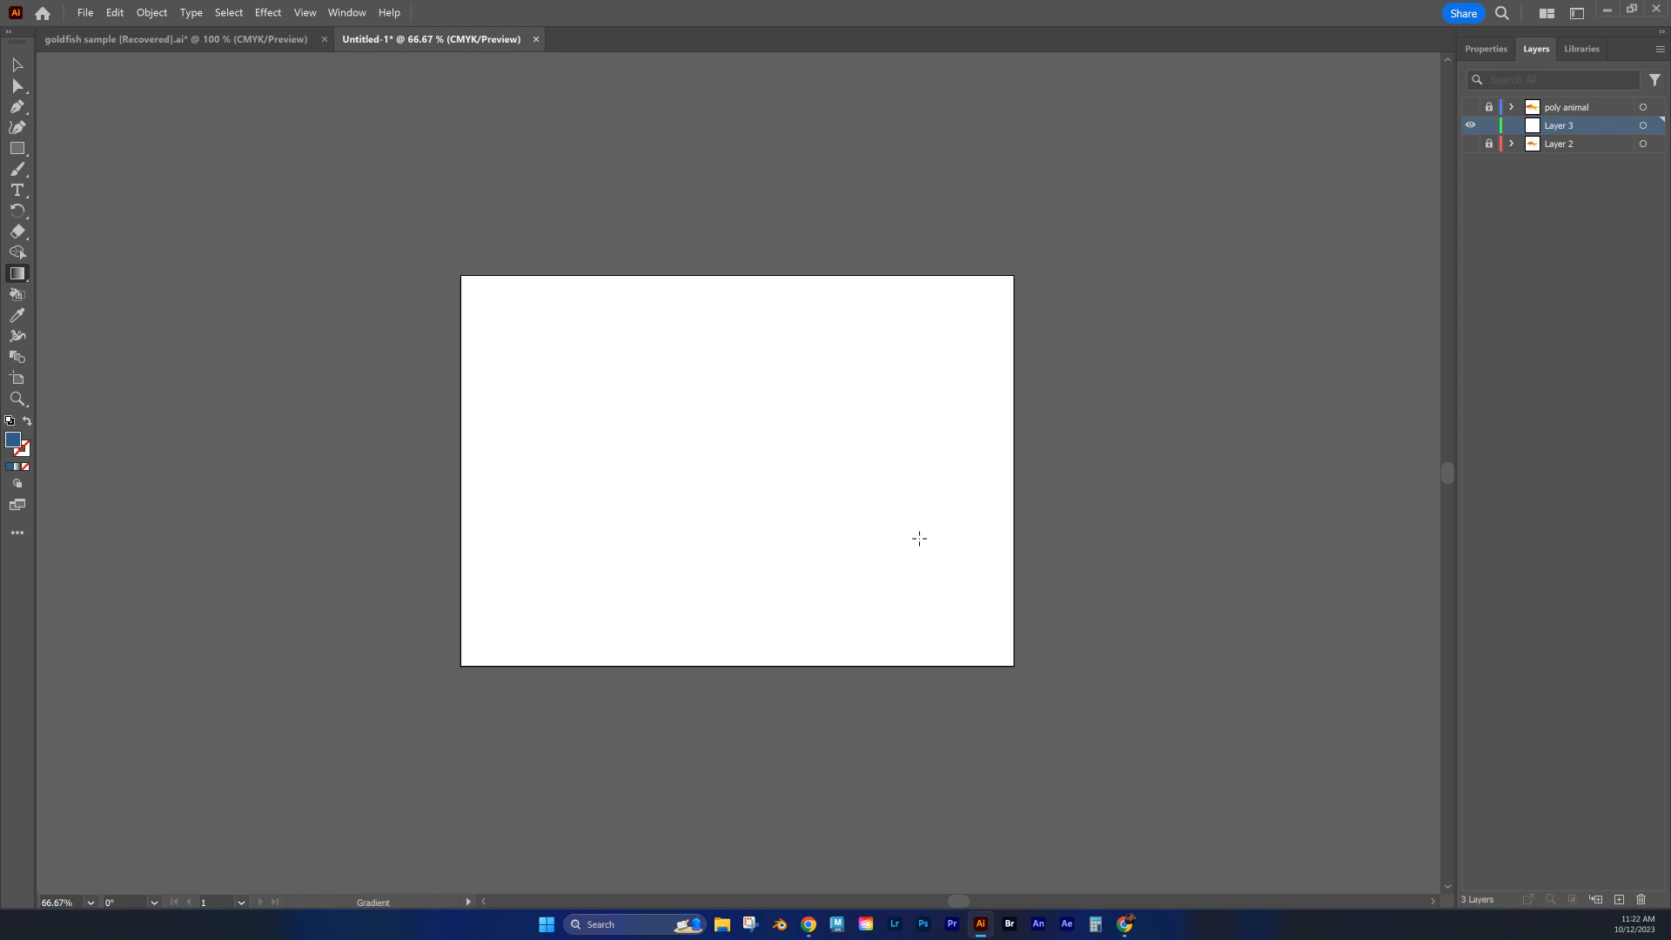
# Step: Draw a rectangle about 880 by 644 pt that covers the artboard and slightly overlaps all its edges
pyautogui.click(18, 149)
pyautogui.moveTo(445, 258); pyautogui.dragTo(1022, 682)
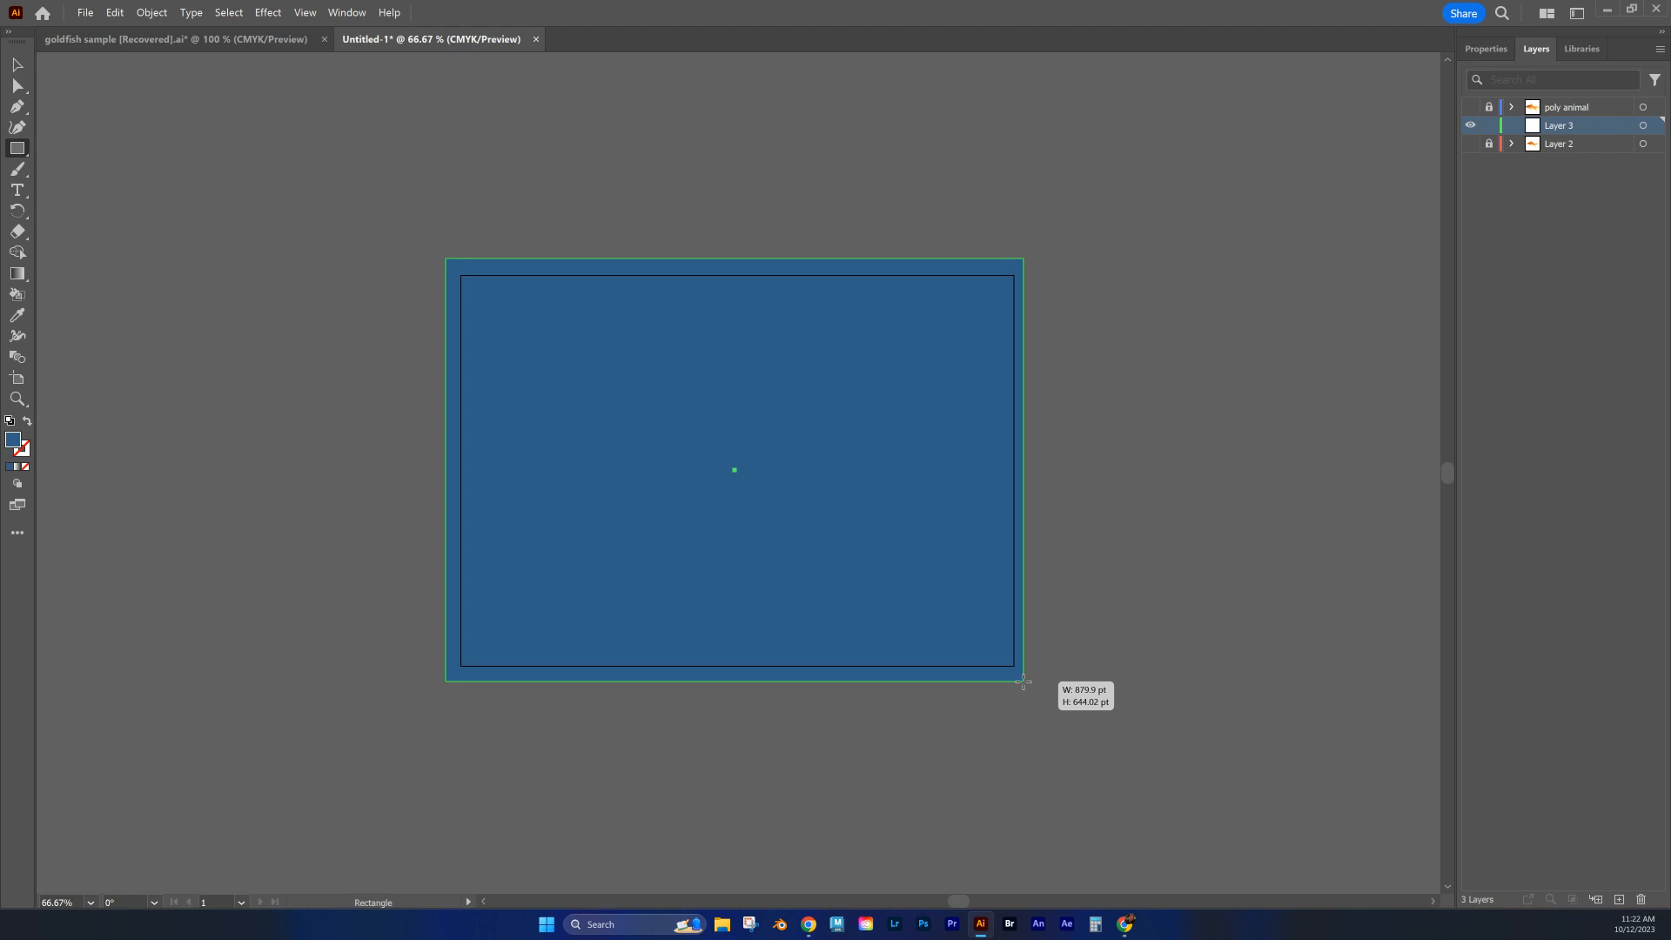
pyautogui.moveTo(1023, 682); pyautogui.dragTo(1022, 681)
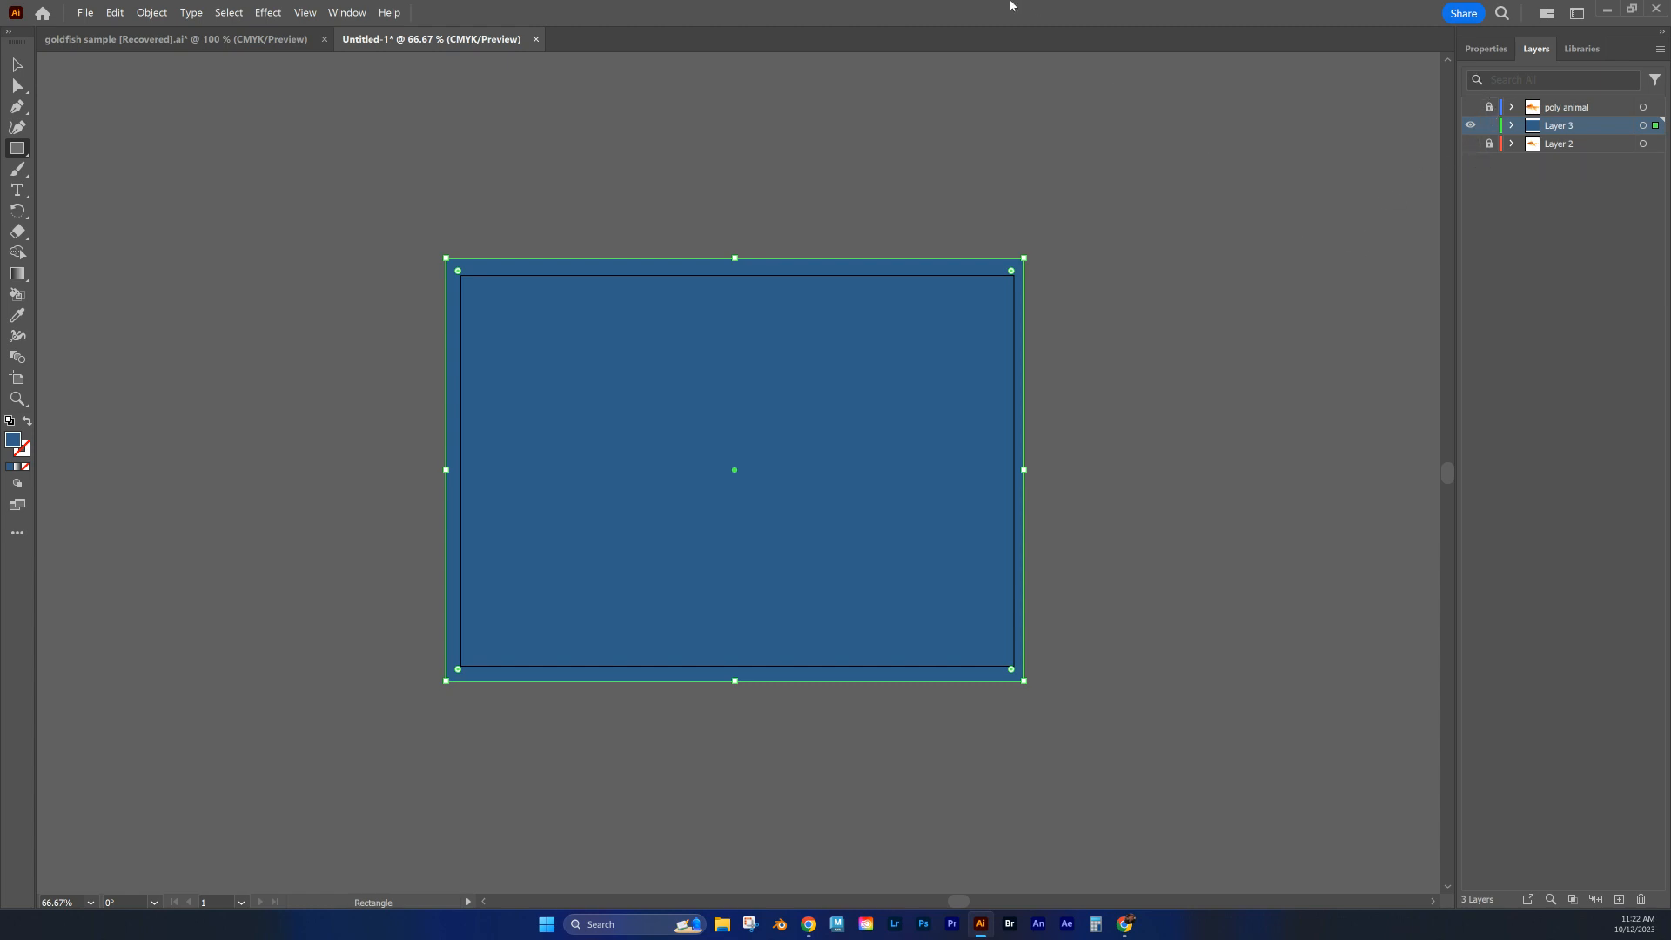
# Step: Rename Layer 3, which holds the rectangle, as "gradient background"
pyautogui.doubleClick(1559, 125)
pyautogui.write('gradient b')
pyautogui.write('ackground')
pyautogui.press('Return')
pyautogui.click(1576, 241)
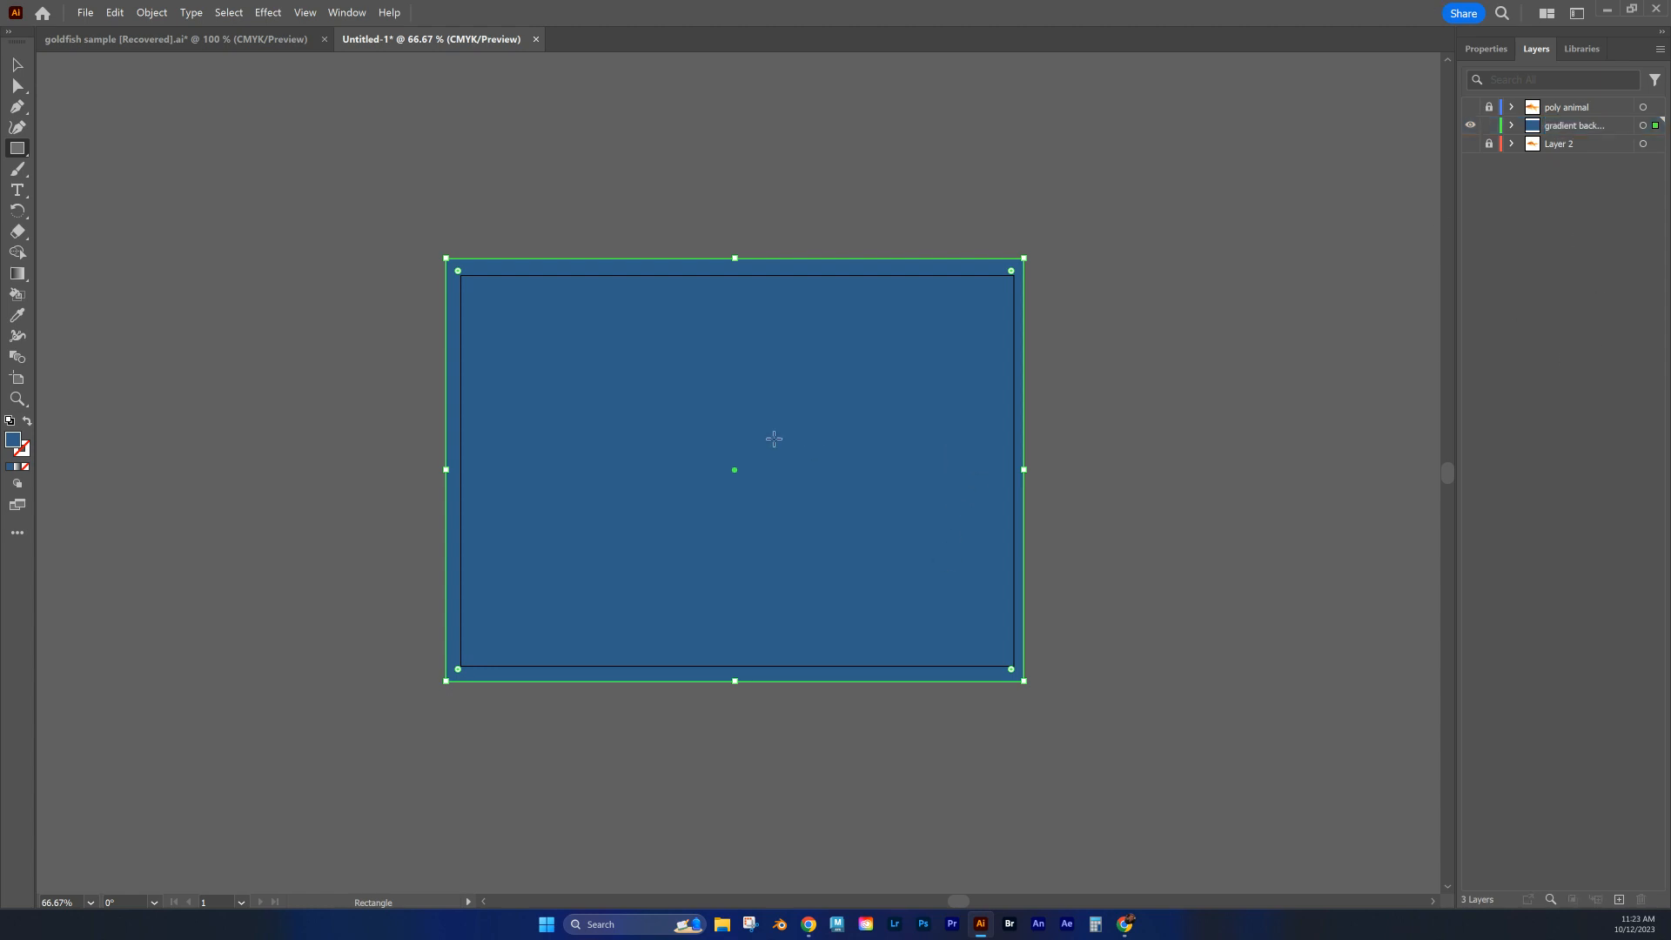
# Step: Fill the rectangle with the default white-to-black linear gradient and open its gradient settings, enlarged beside the artboard
pyautogui.click(17, 275)
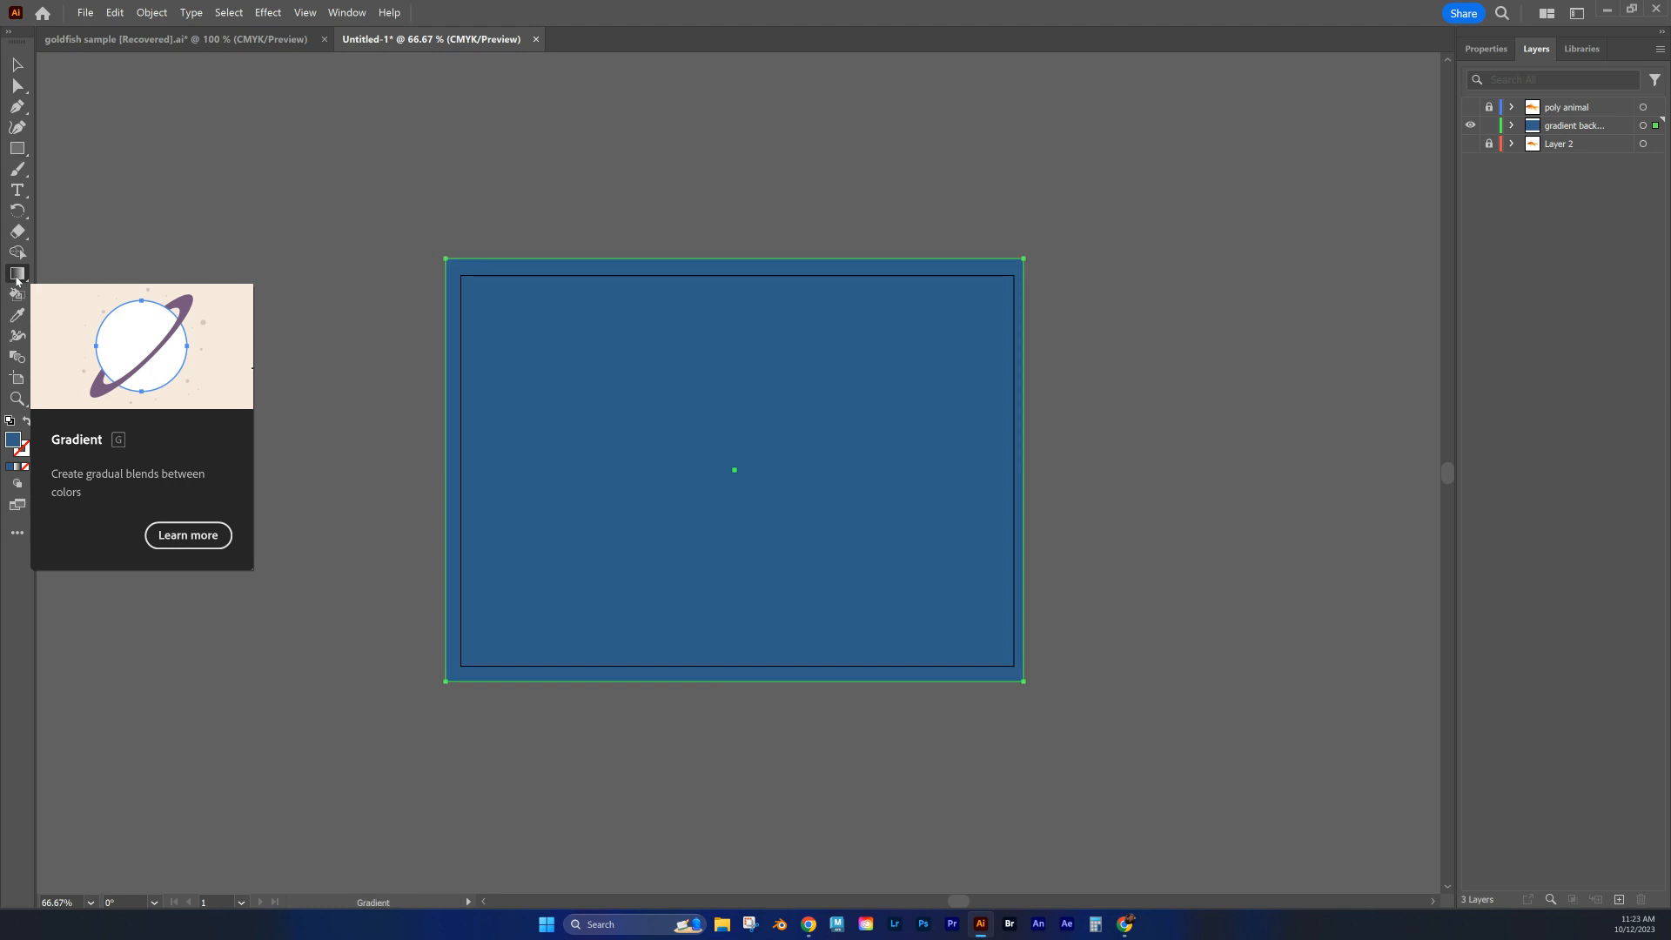
pyautogui.click(584, 466)
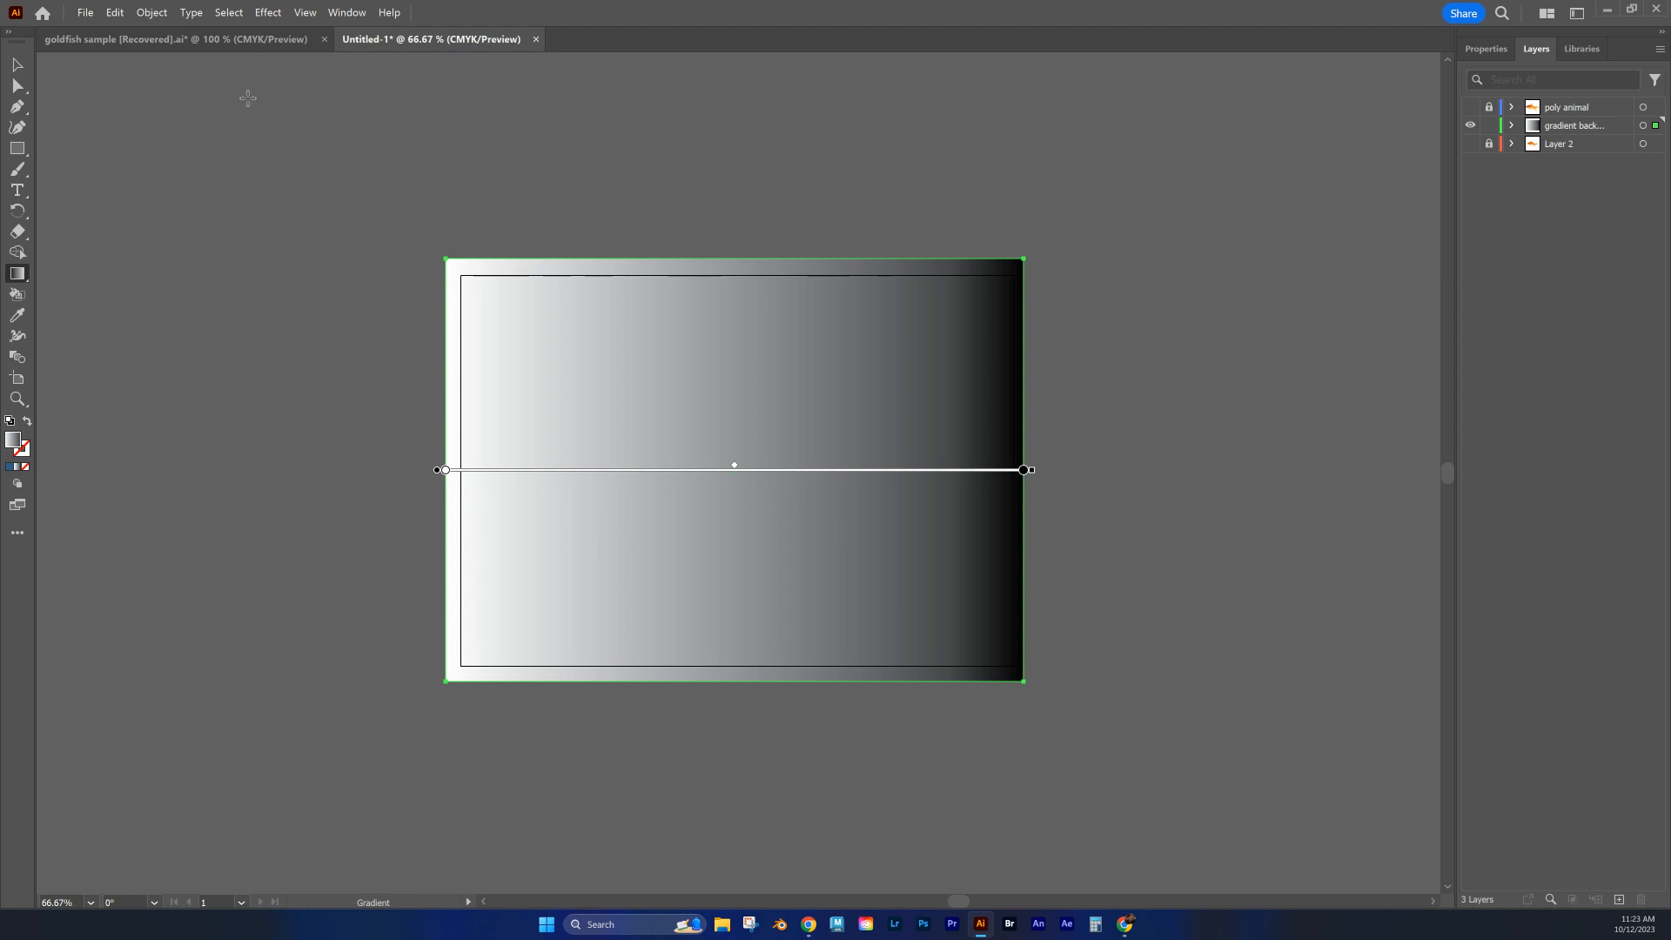
pyautogui.click(344, 13)
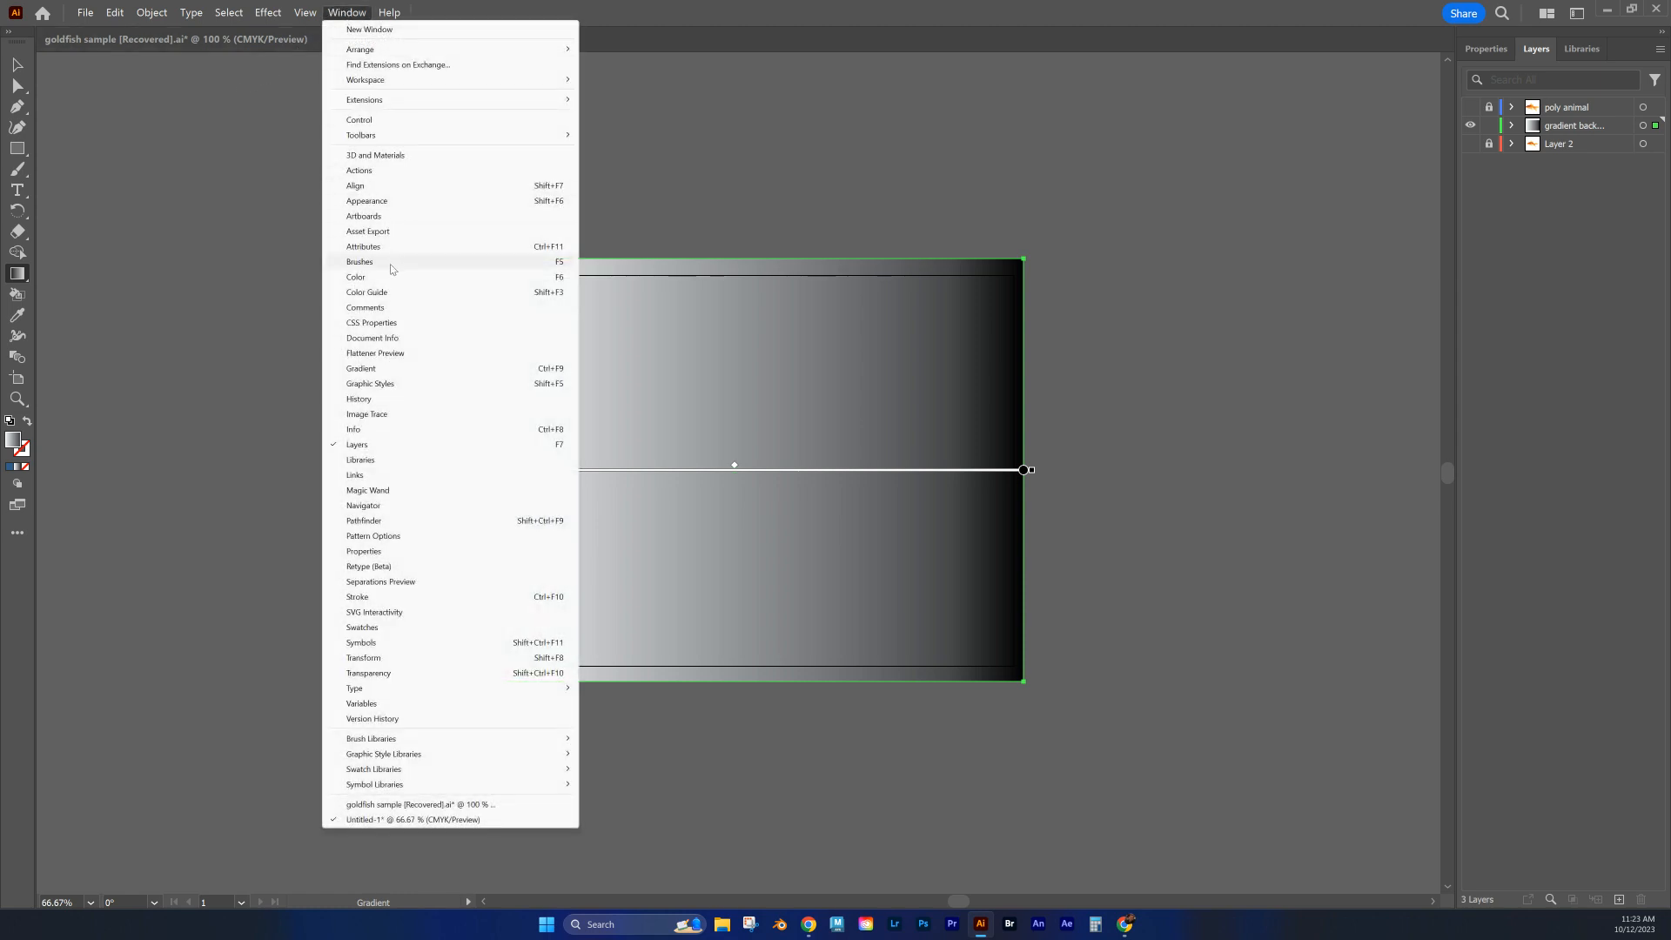
pyautogui.click(361, 369)
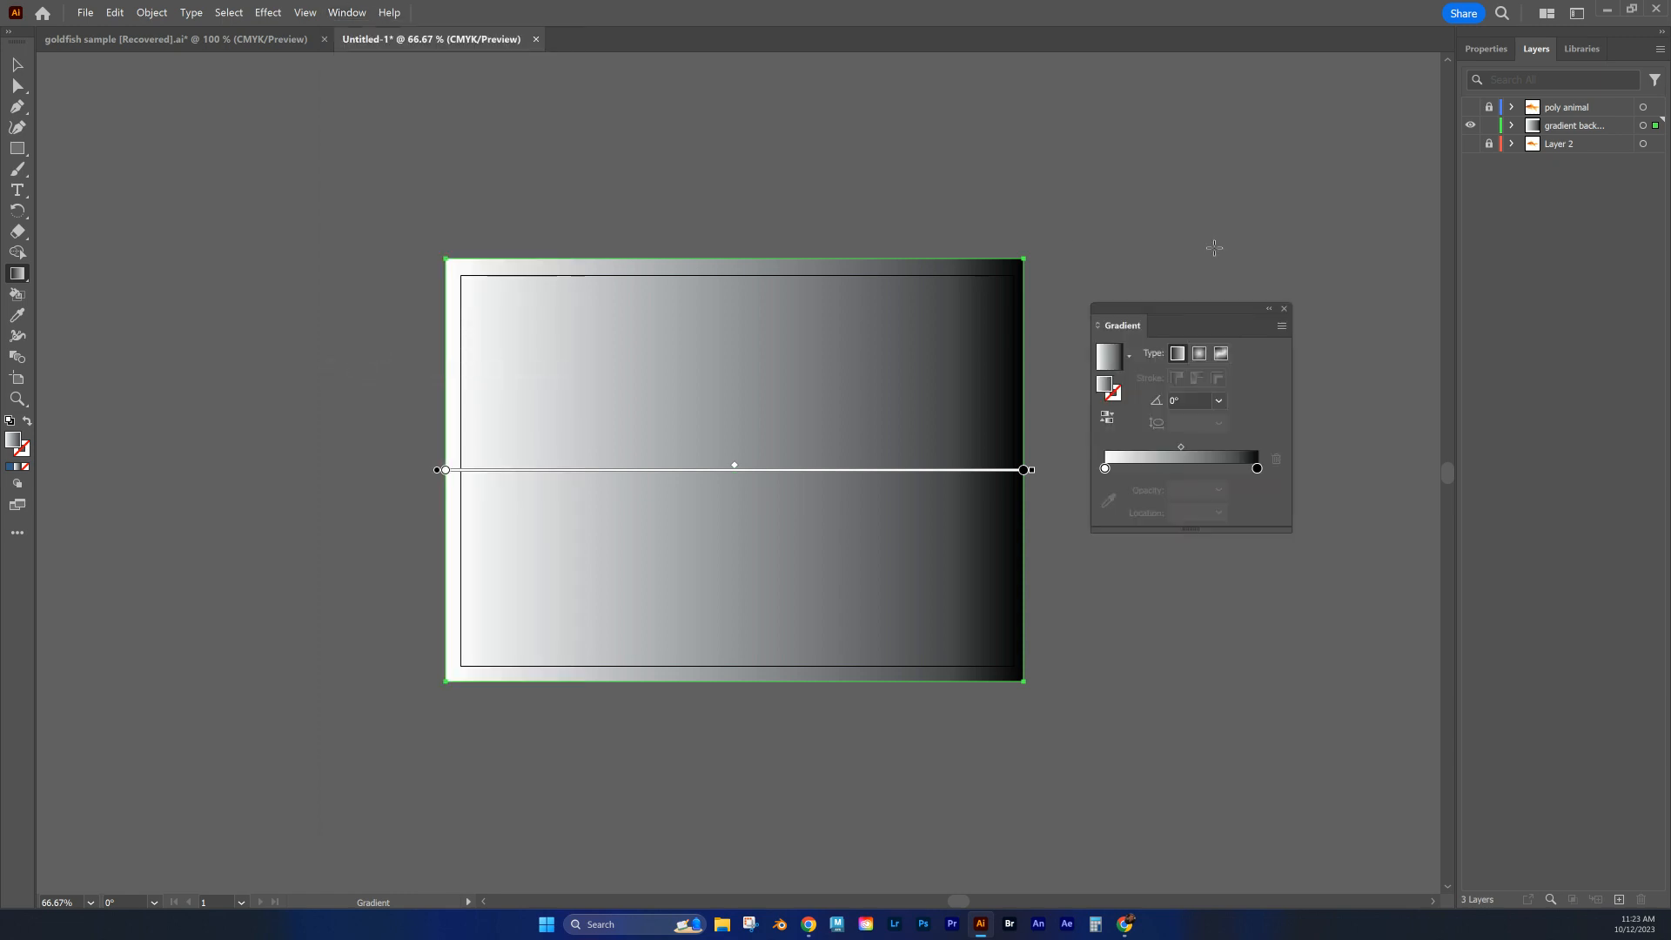
pyautogui.moveTo(1227, 313); pyautogui.dragTo(1276, 206)
pyautogui.moveTo(1242, 401); pyautogui.dragTo(1242, 474)
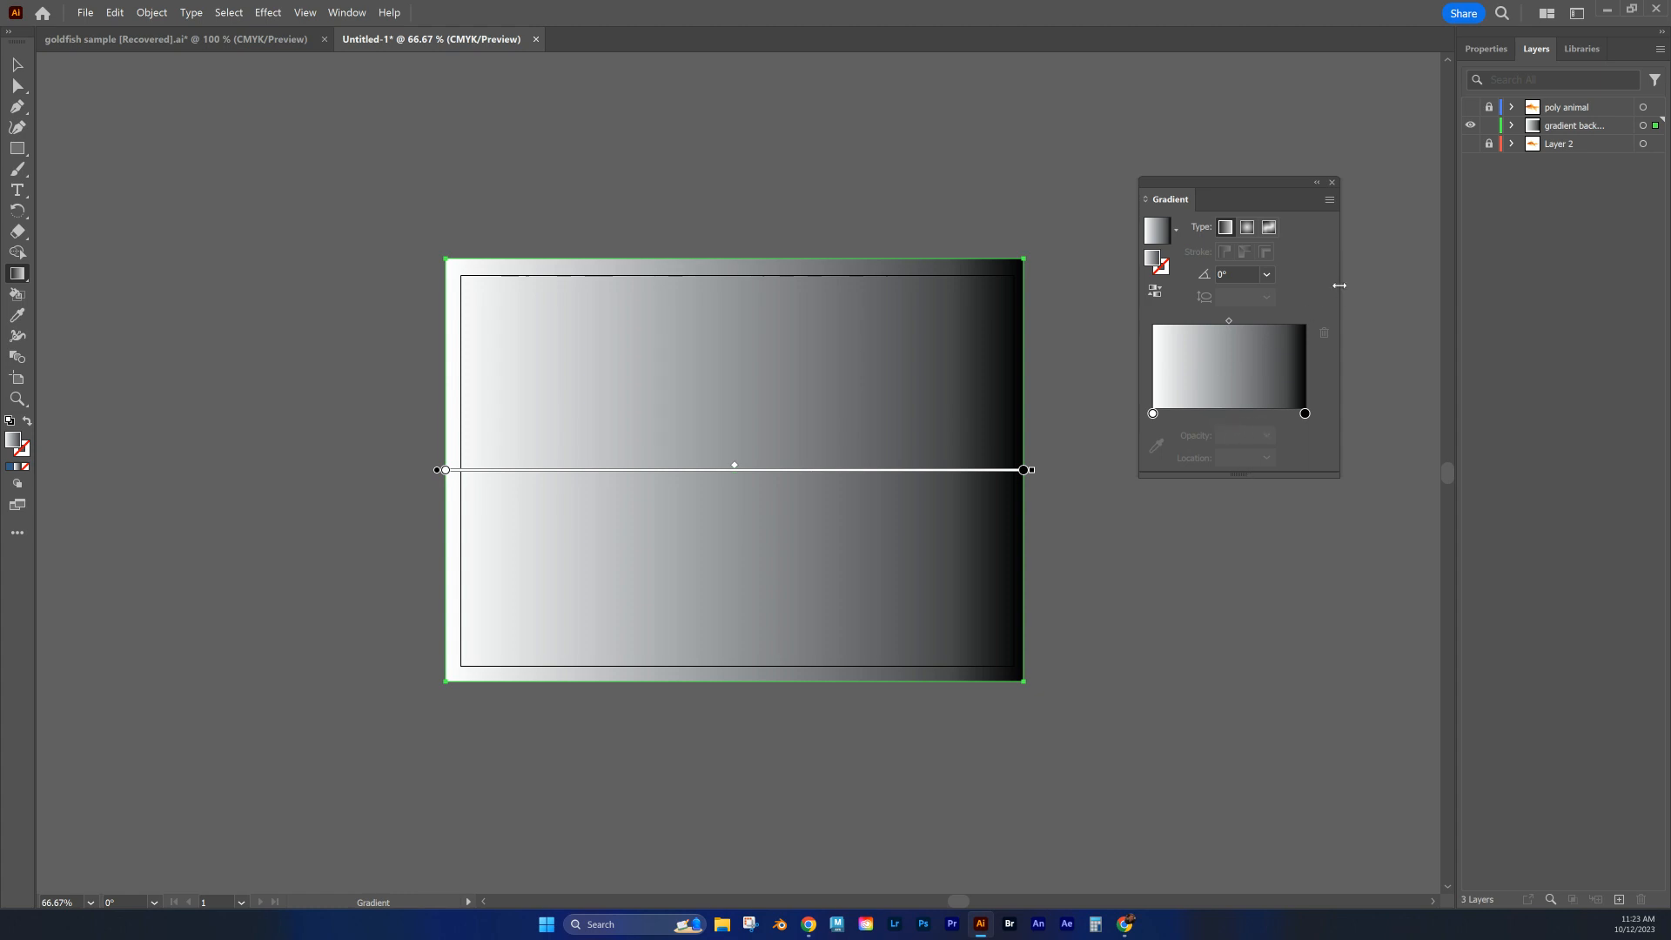
pyautogui.moveTo(1338, 284); pyautogui.dragTo(1382, 284)
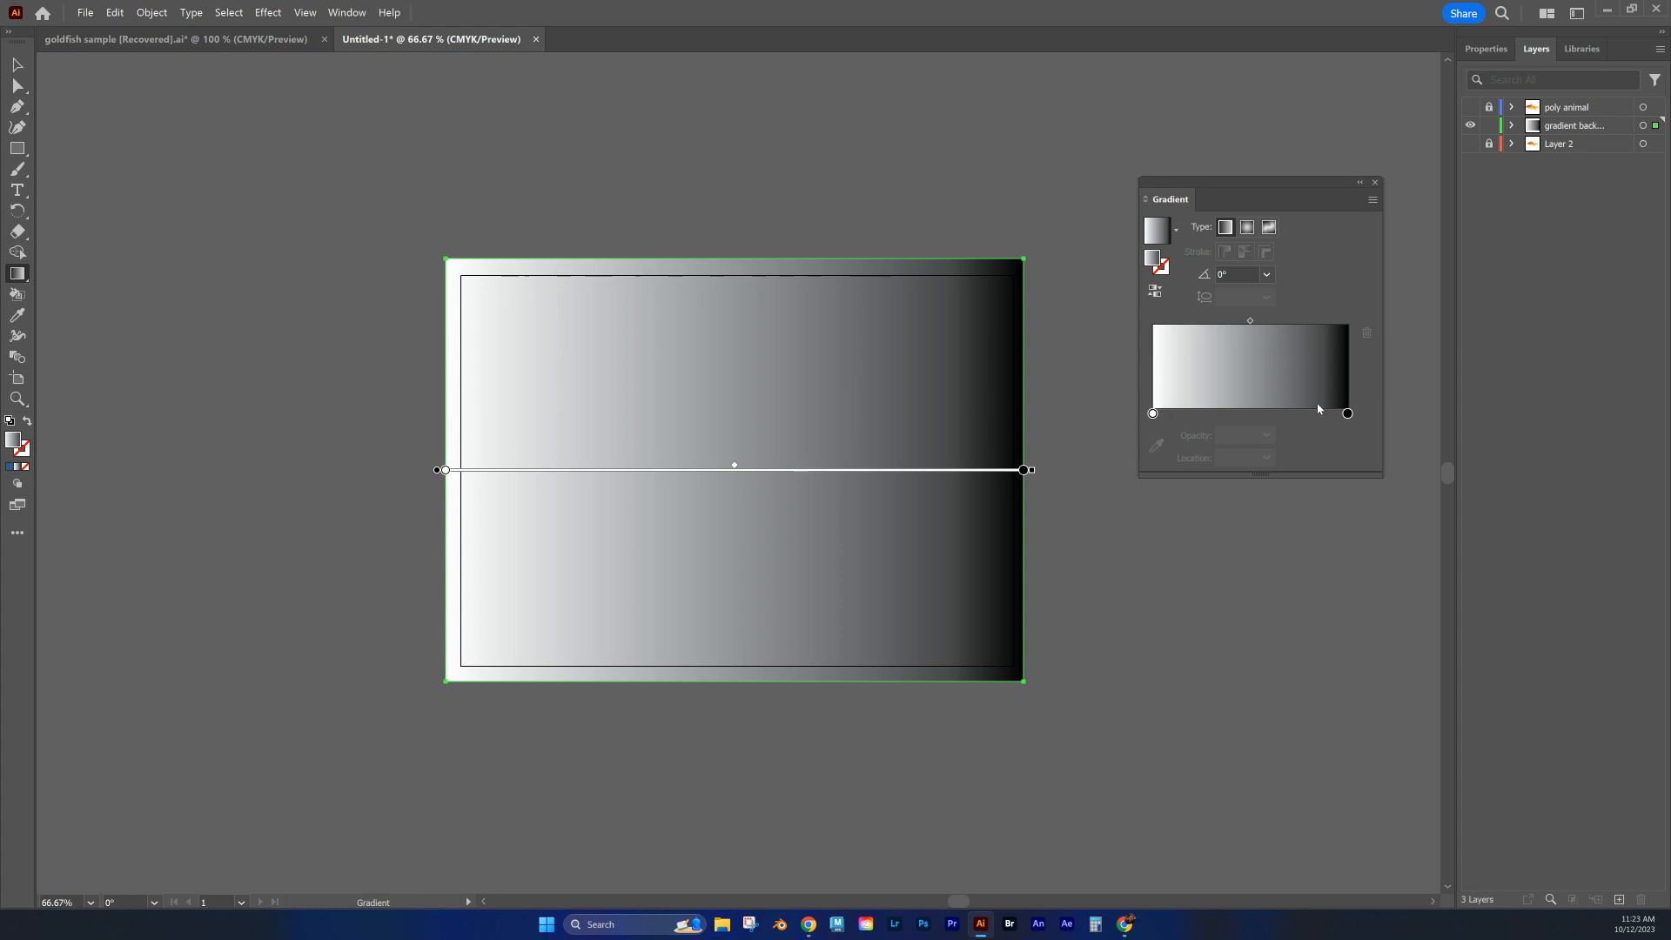
# Step: Change the gradient's white starting stop to a pale light blue, #C2E1F6
pyautogui.doubleClick(1153, 414)
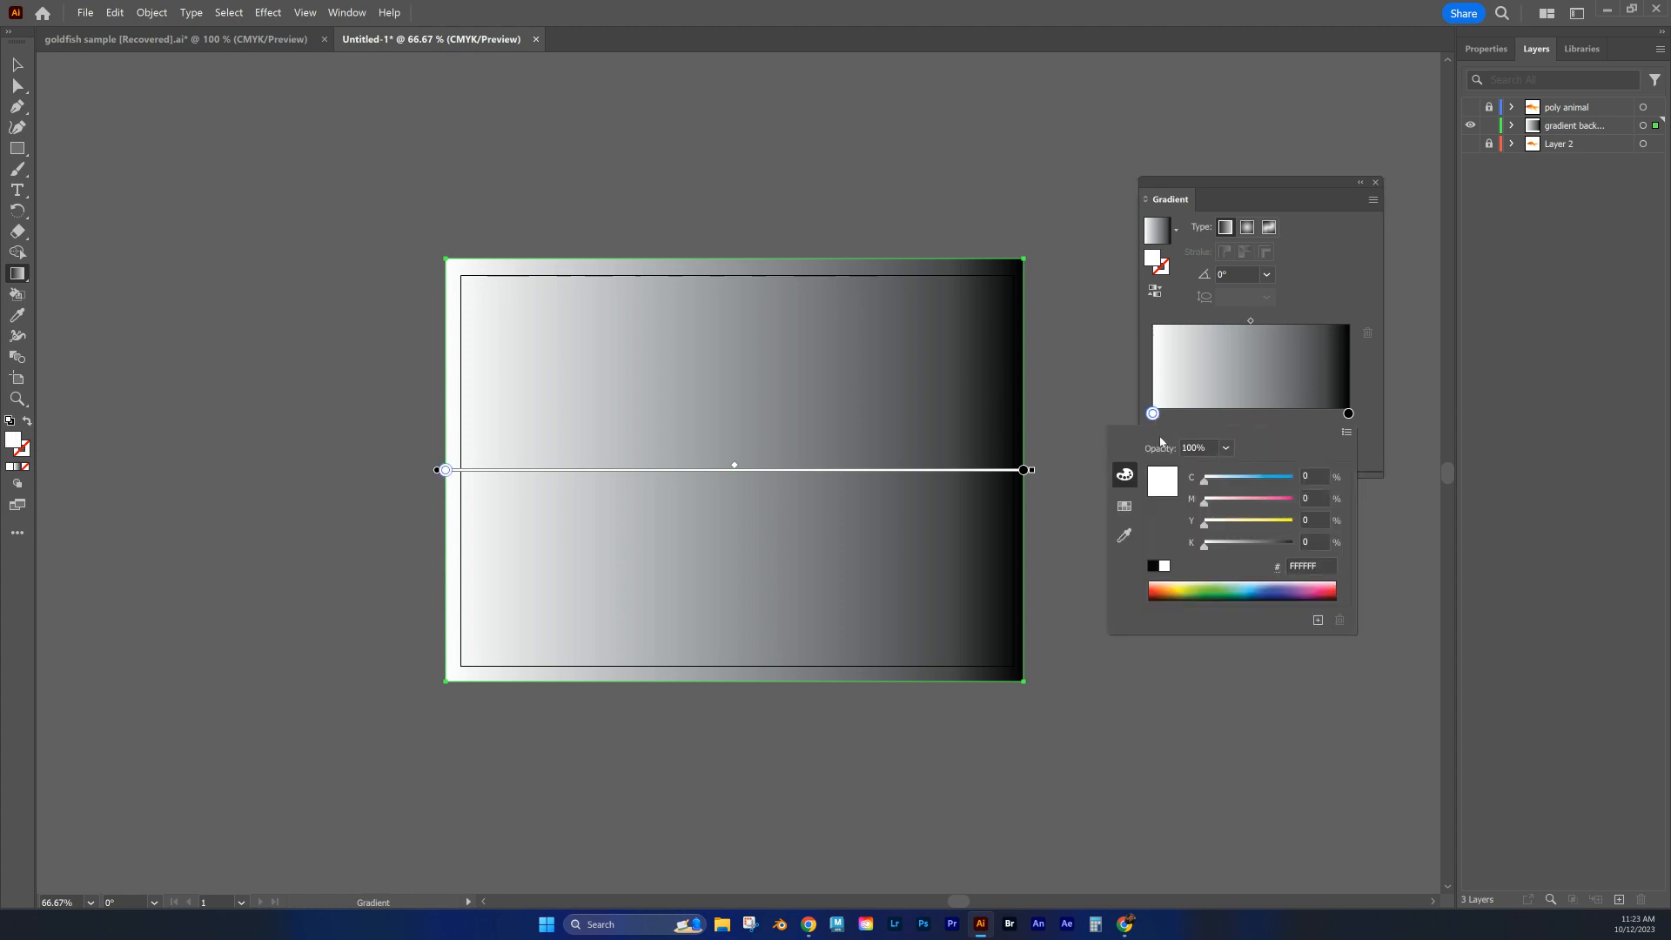
pyautogui.click(1259, 582)
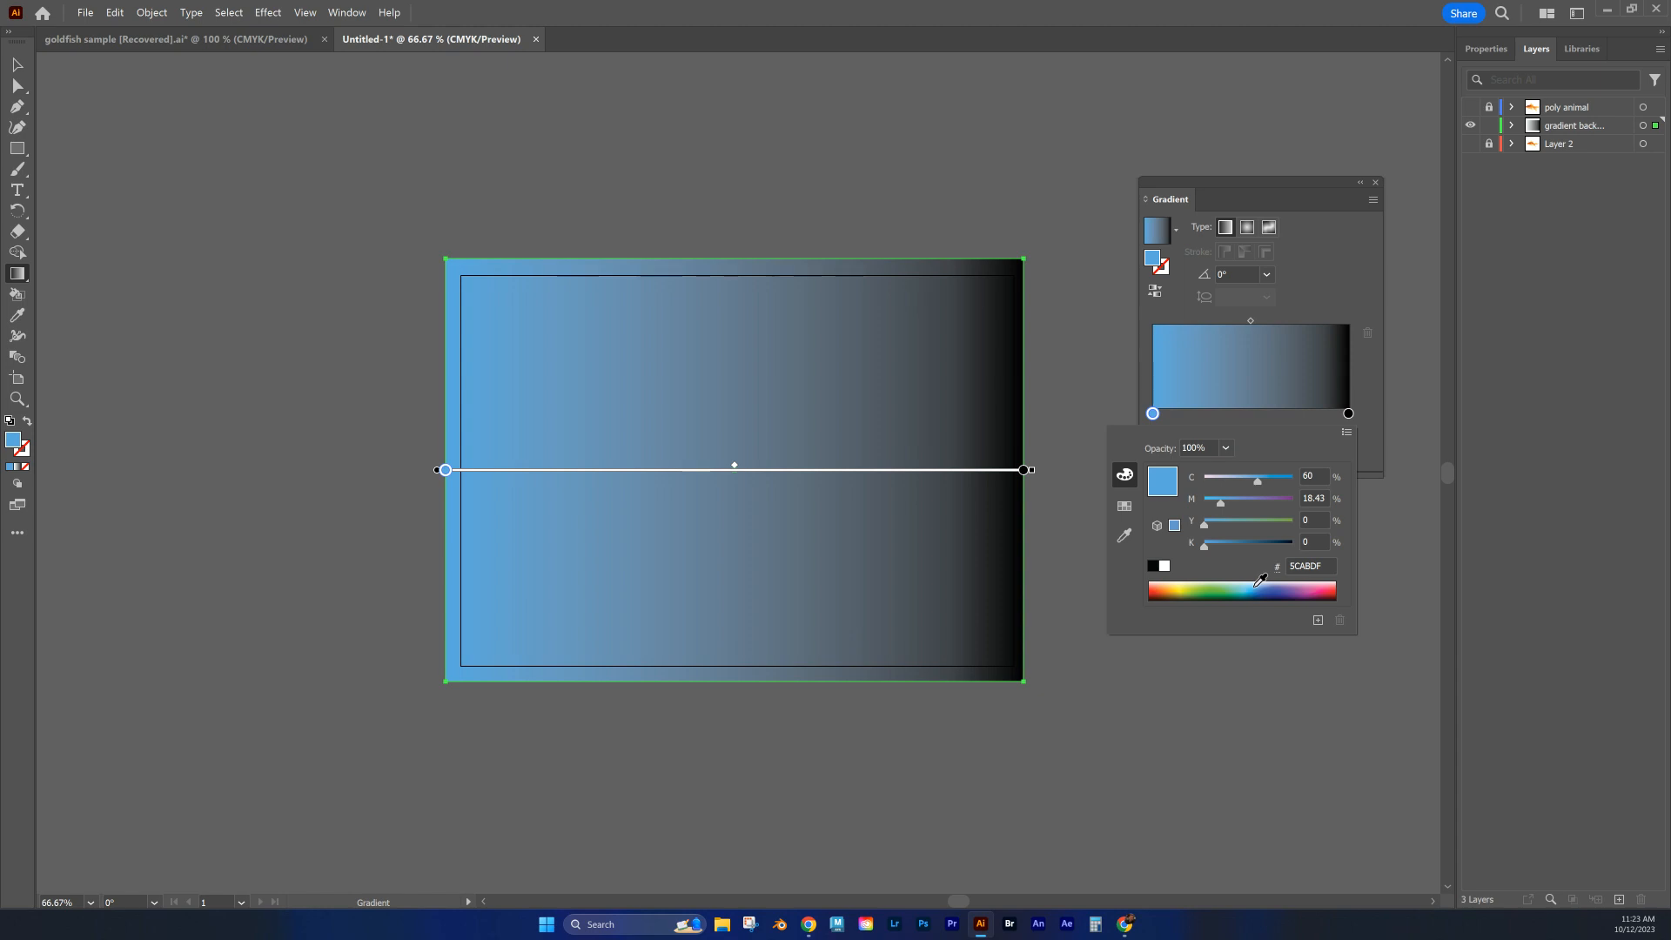
pyautogui.moveTo(1259, 581); pyautogui.dragTo(1256, 579)
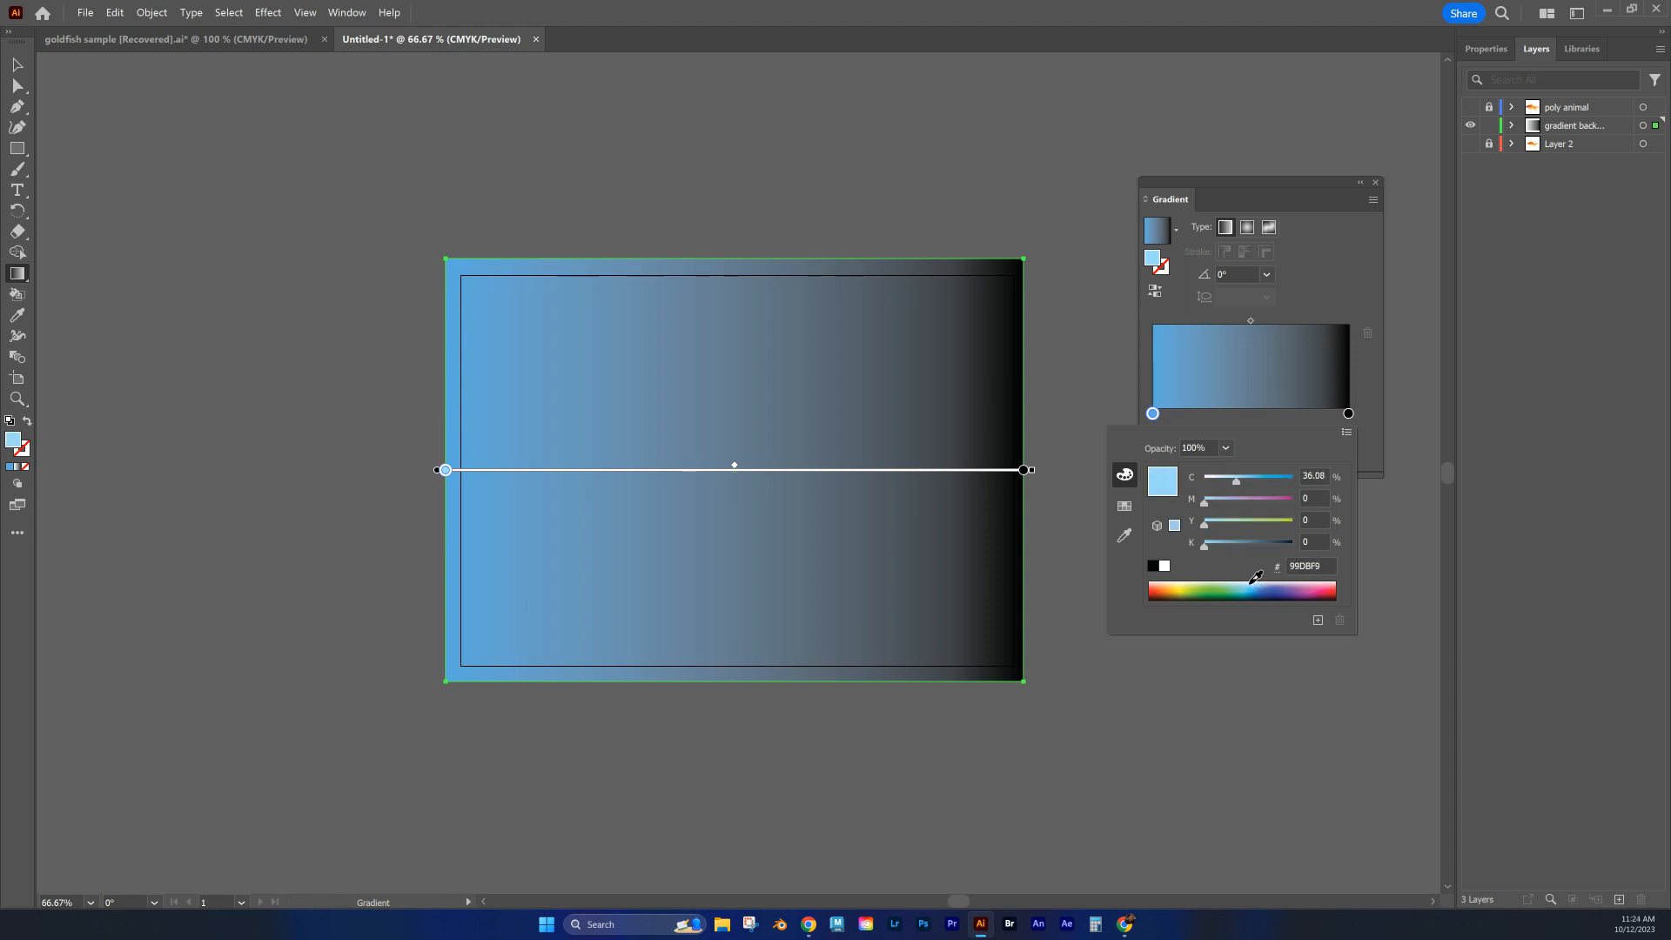
pyautogui.moveTo(1256, 578); pyautogui.dragTo(1260, 576)
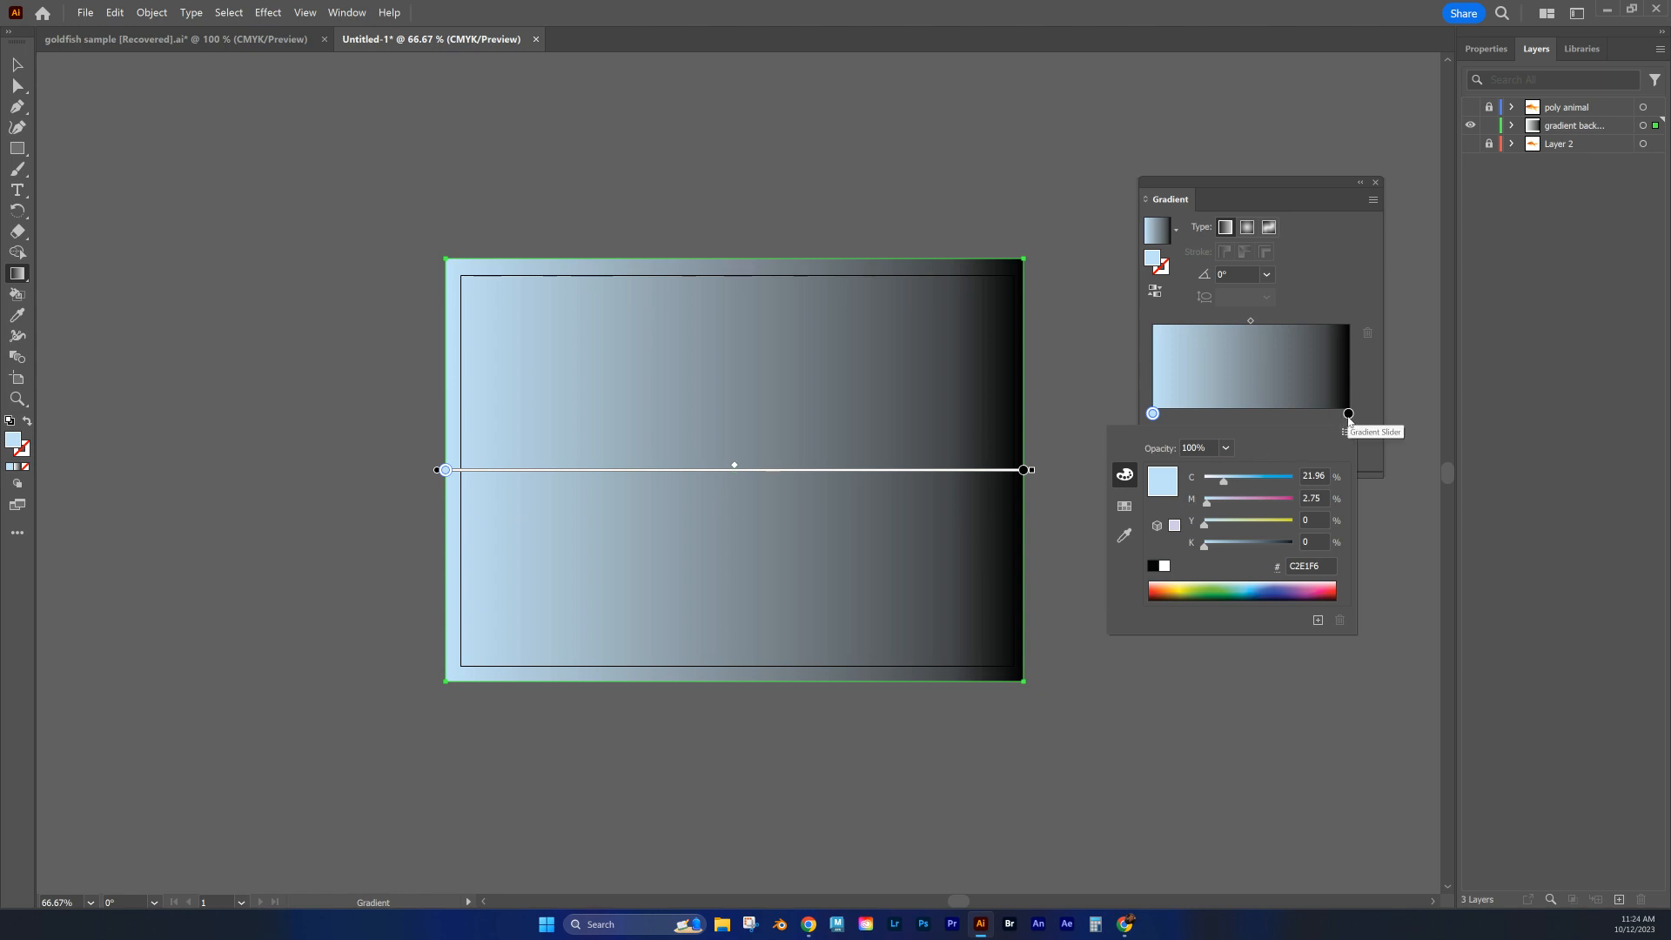
# Step: Change the gradient's black end stop to a dark navy blue
pyautogui.doubleClick(1348, 415)
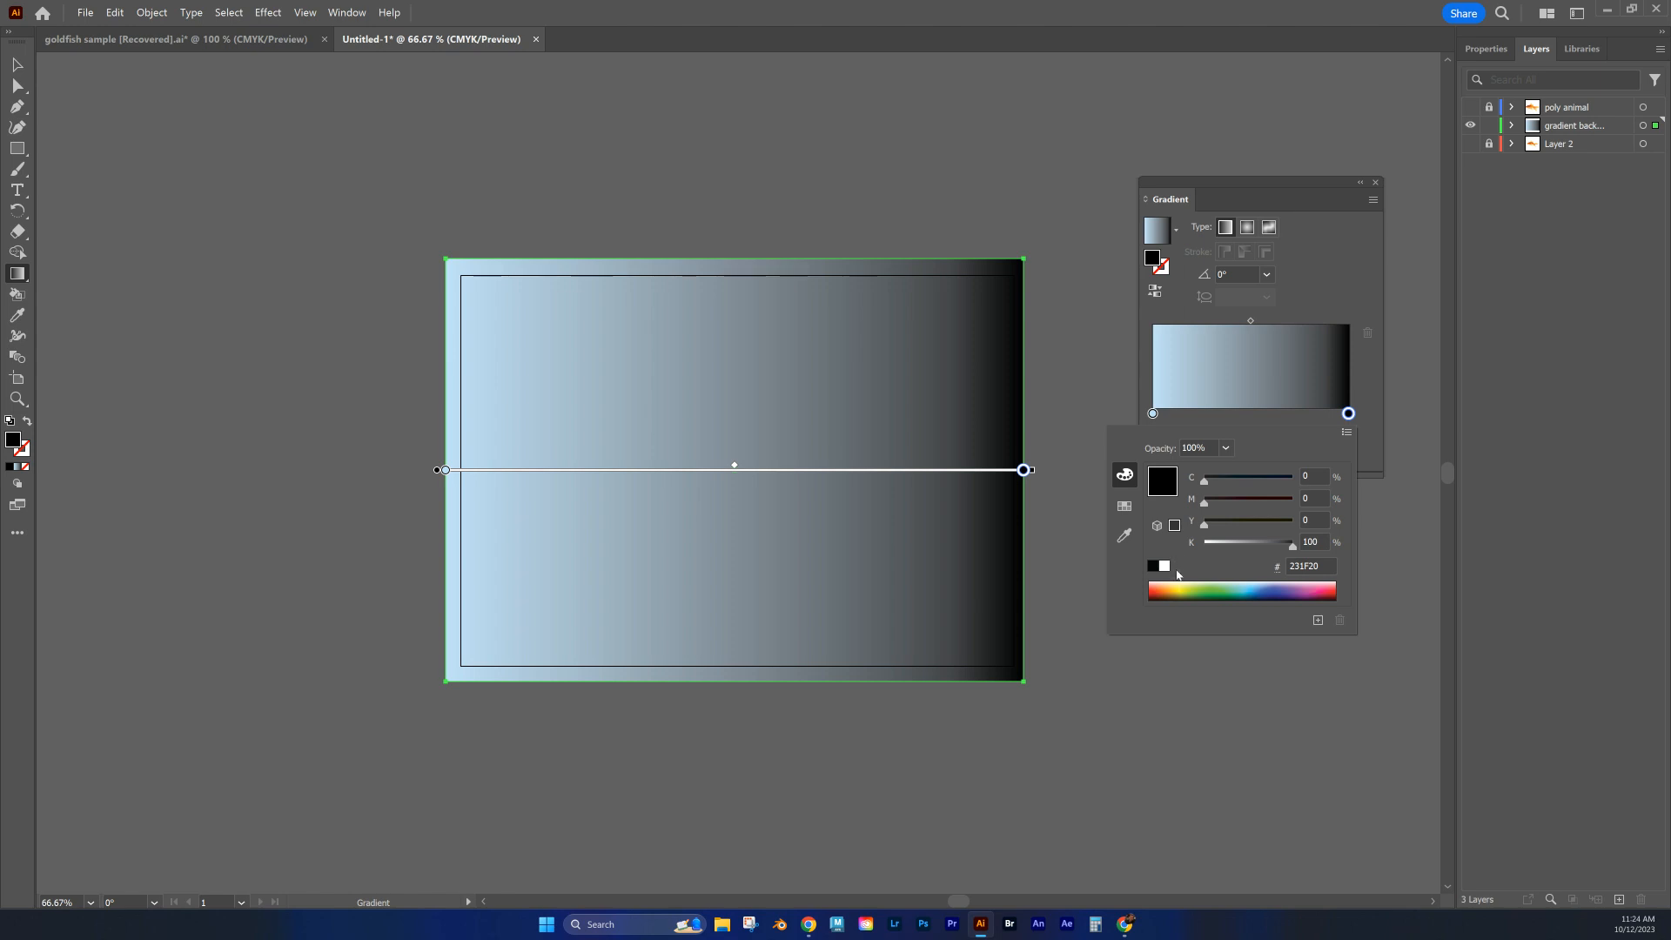
pyautogui.click(1270, 589)
pyautogui.moveTo(1269, 589)
pyautogui.mouseDown()
pyautogui.moveTo(1251, 589)
pyautogui.moveTo(1292, 591)
pyautogui.mouseUp()
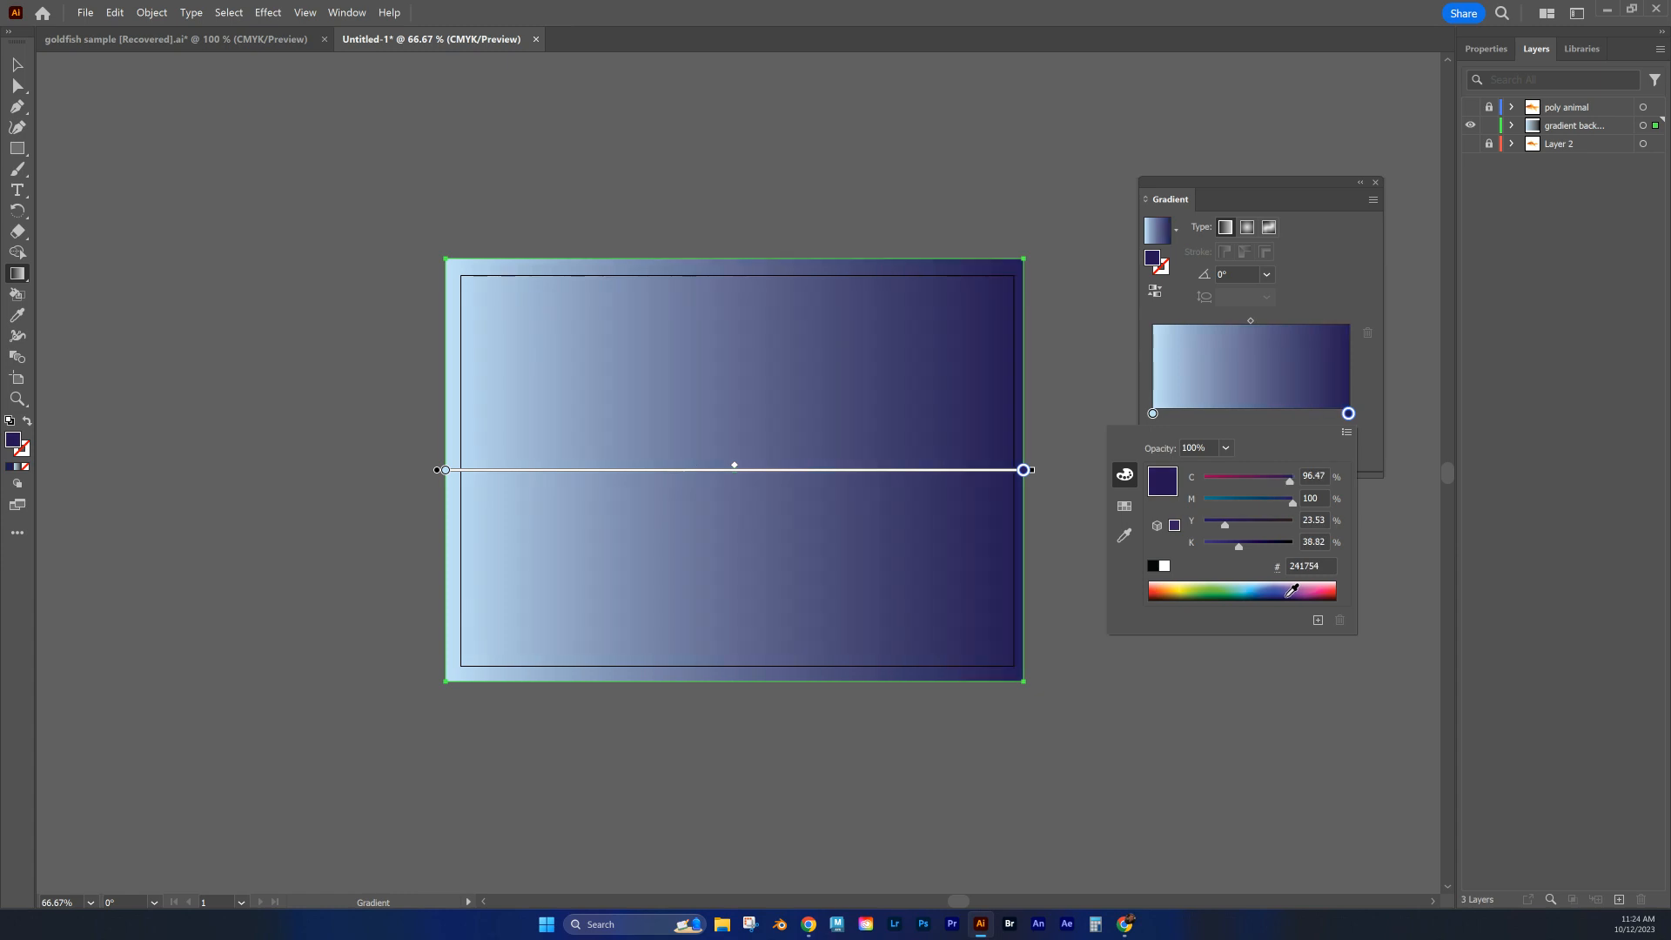
pyautogui.click(1280, 590)
pyautogui.click(1277, 590)
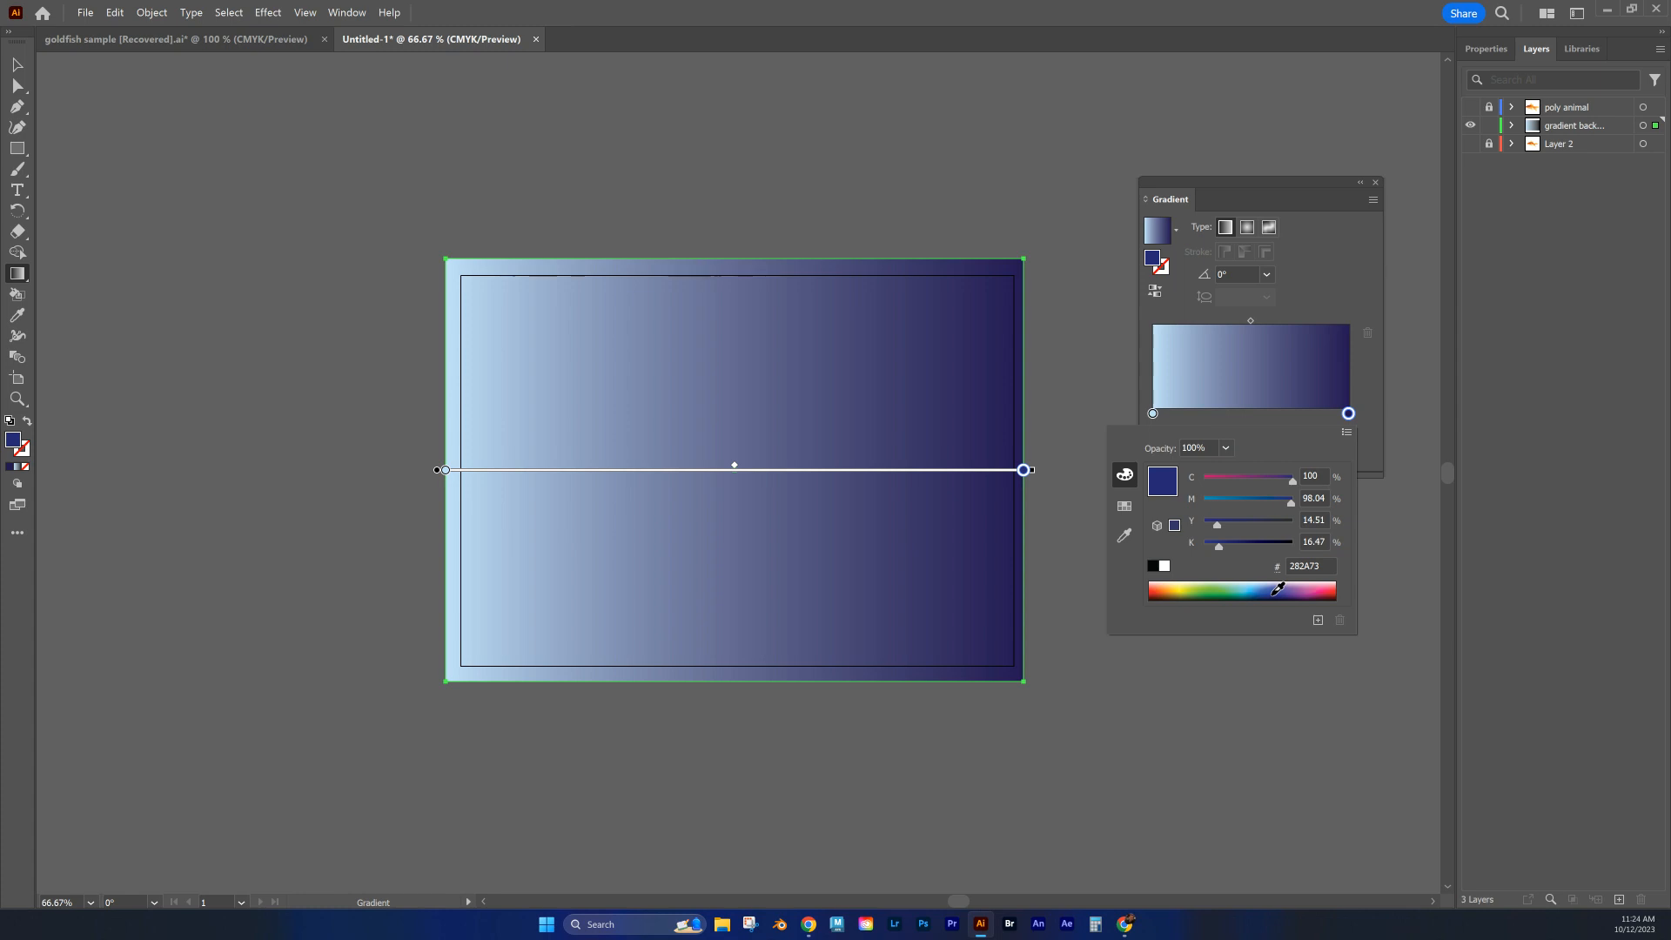
pyautogui.click(1277, 592)
pyautogui.click(1174, 203)
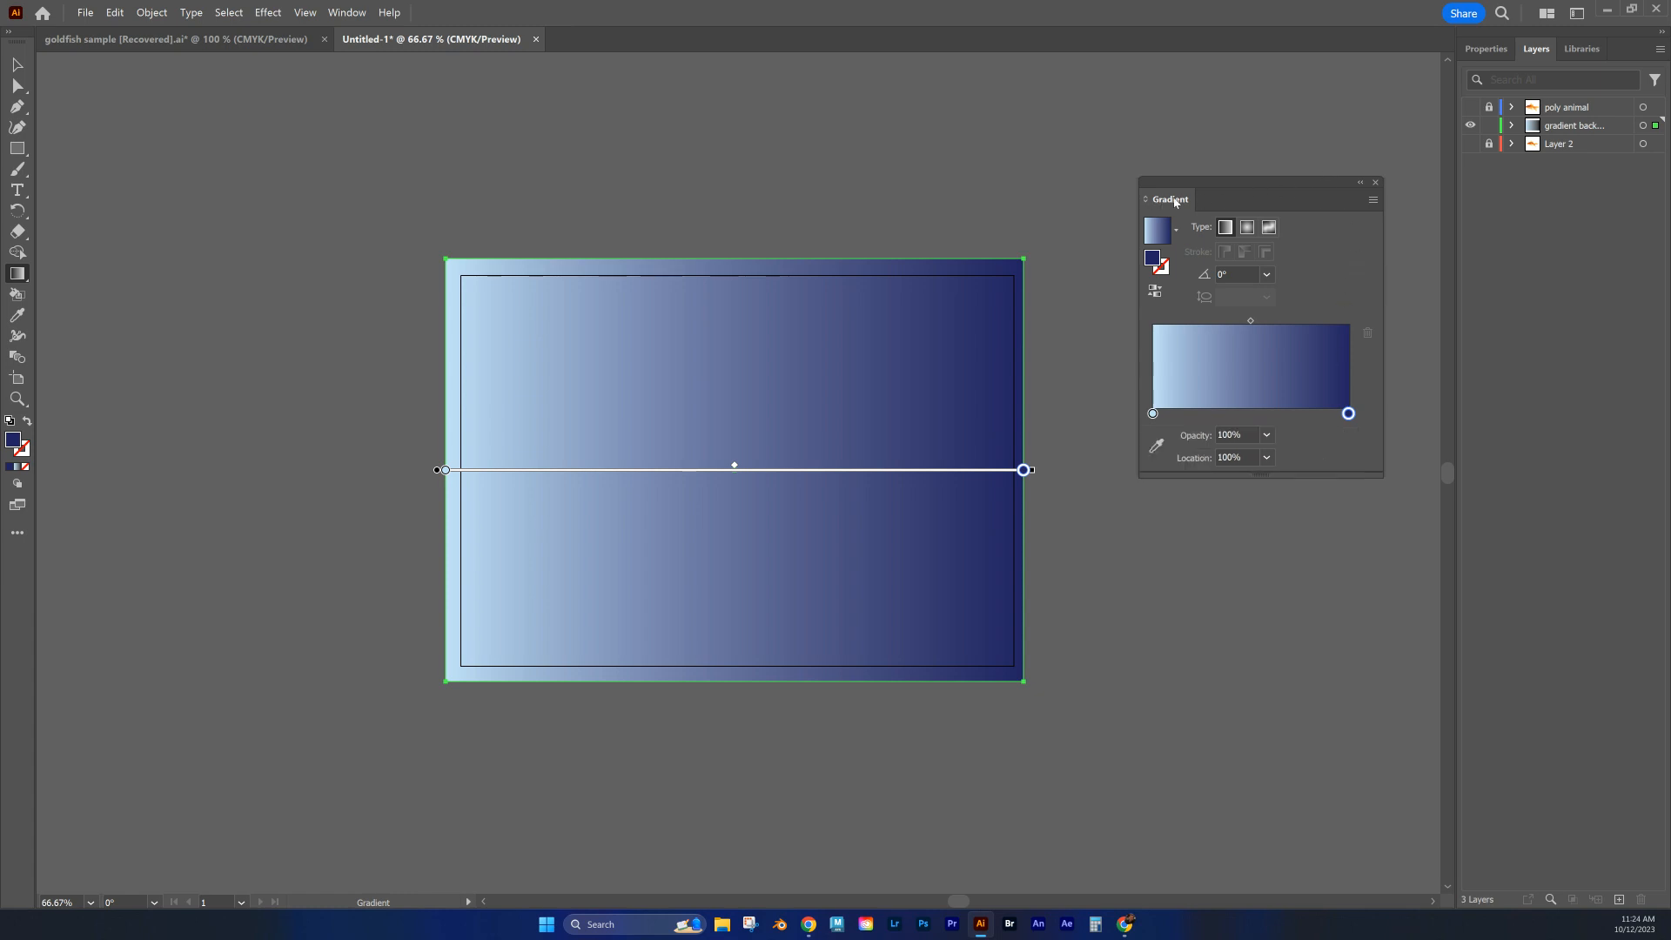
# Step: Add a colour stop near the gradient's middle, at about 53%, and colour it deep blue, #005894
pyautogui.click(1256, 417)
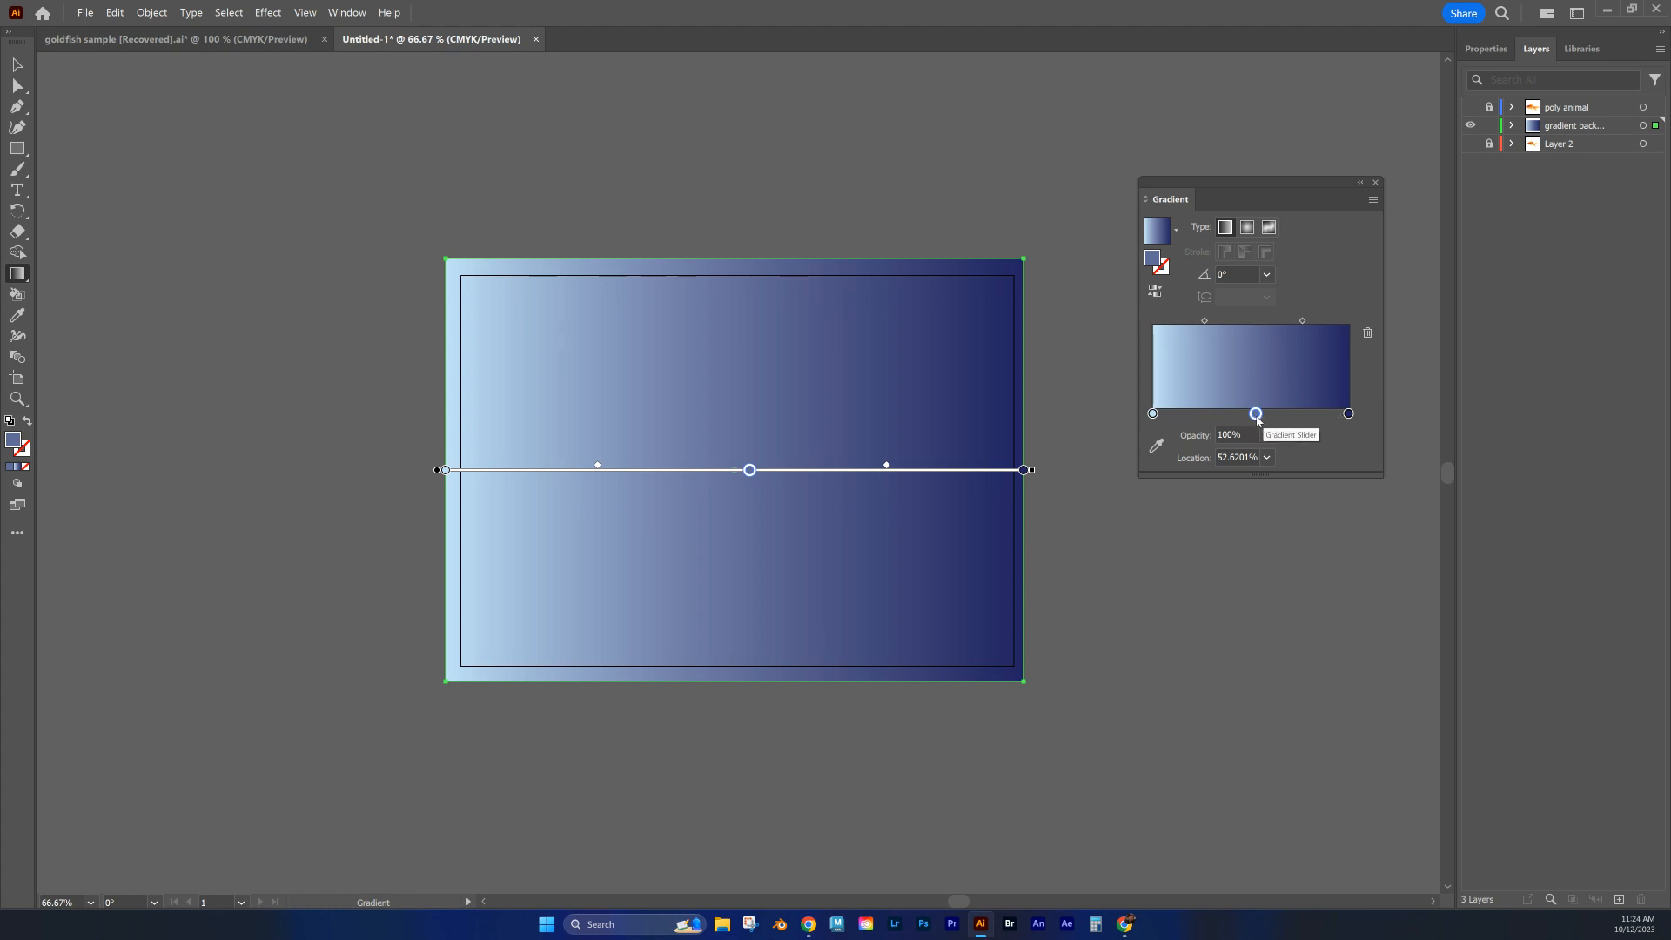
pyautogui.doubleClick(1255, 414)
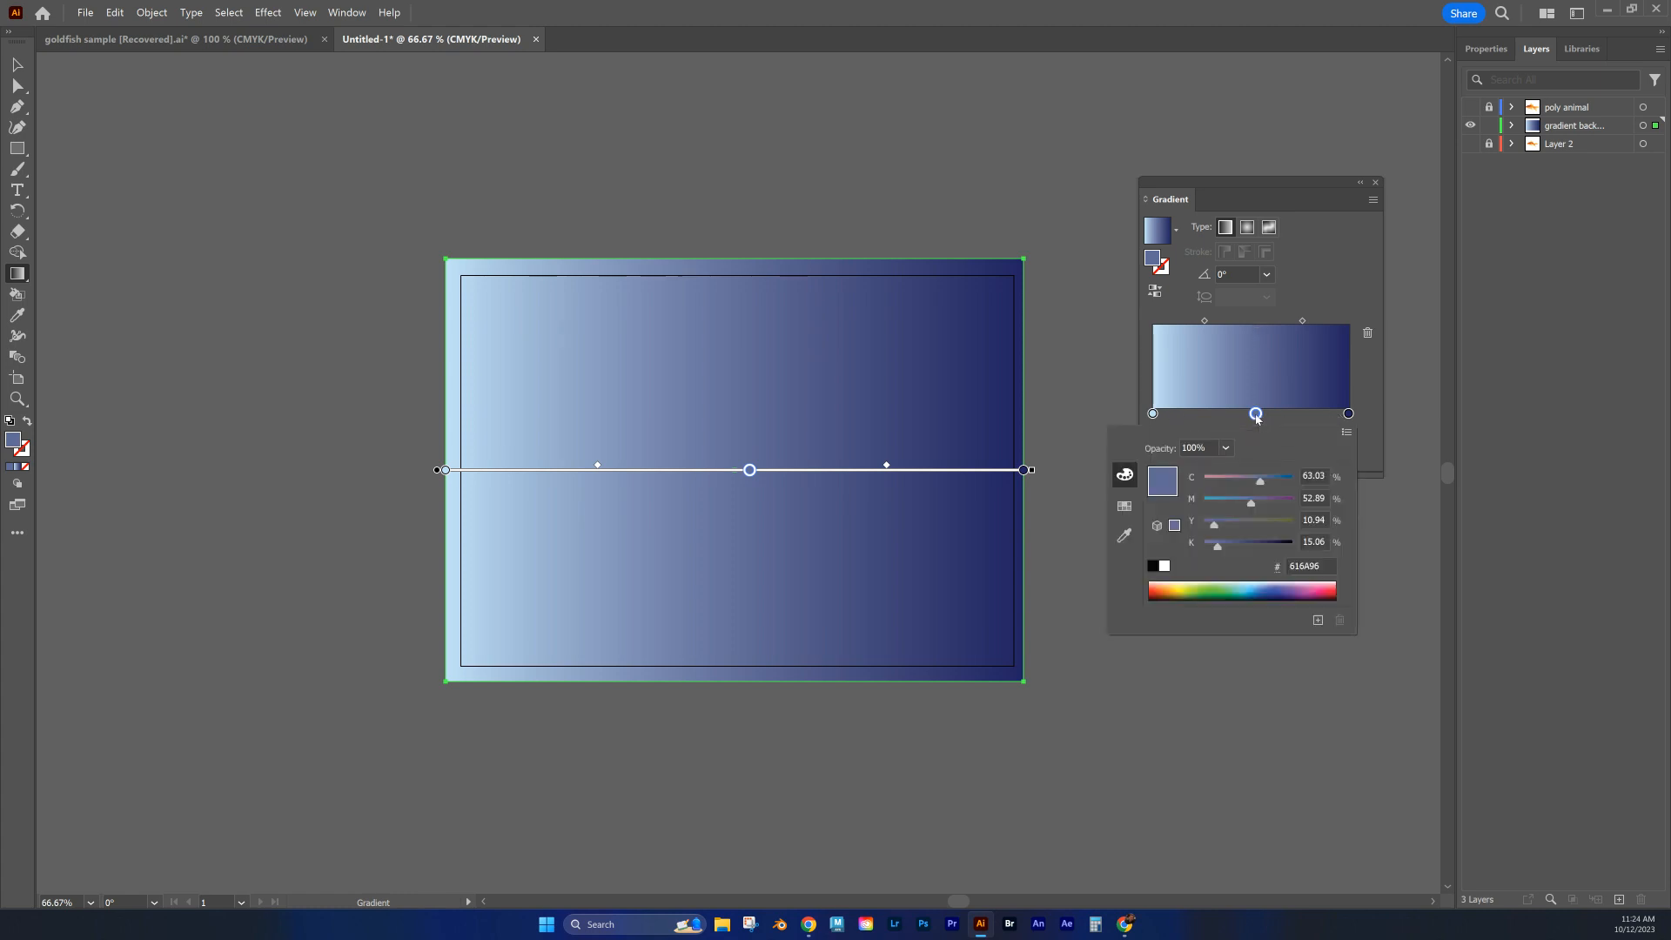
pyautogui.click(1260, 590)
pyautogui.click(1260, 589)
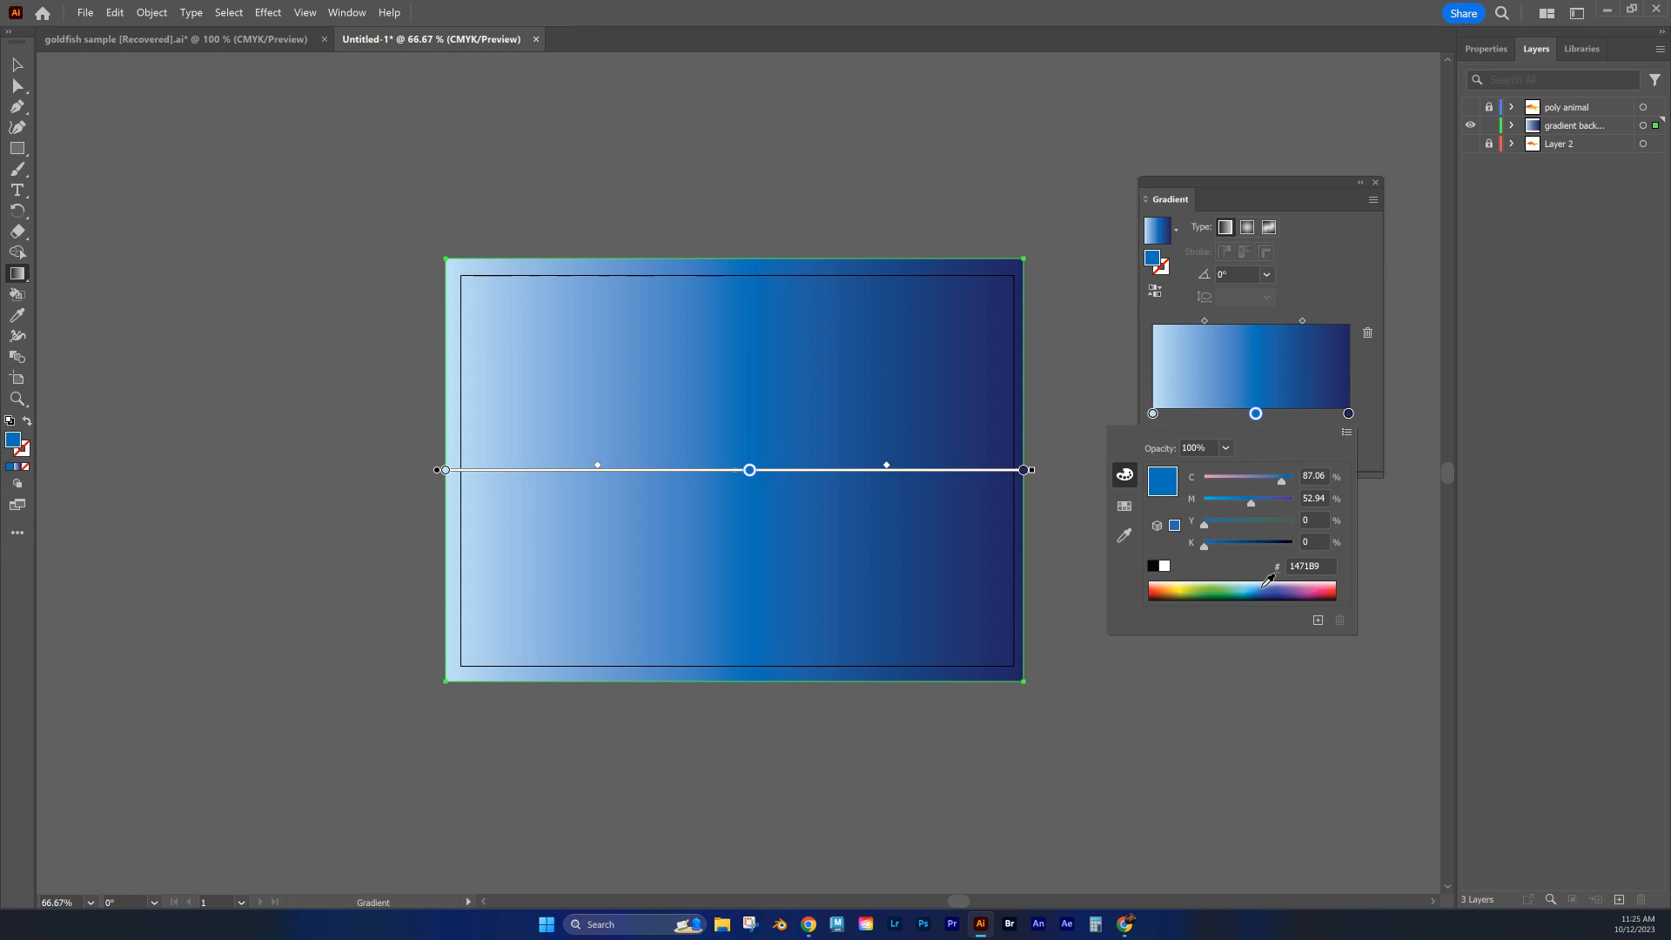
pyautogui.click(1261, 591)
pyautogui.click(1259, 588)
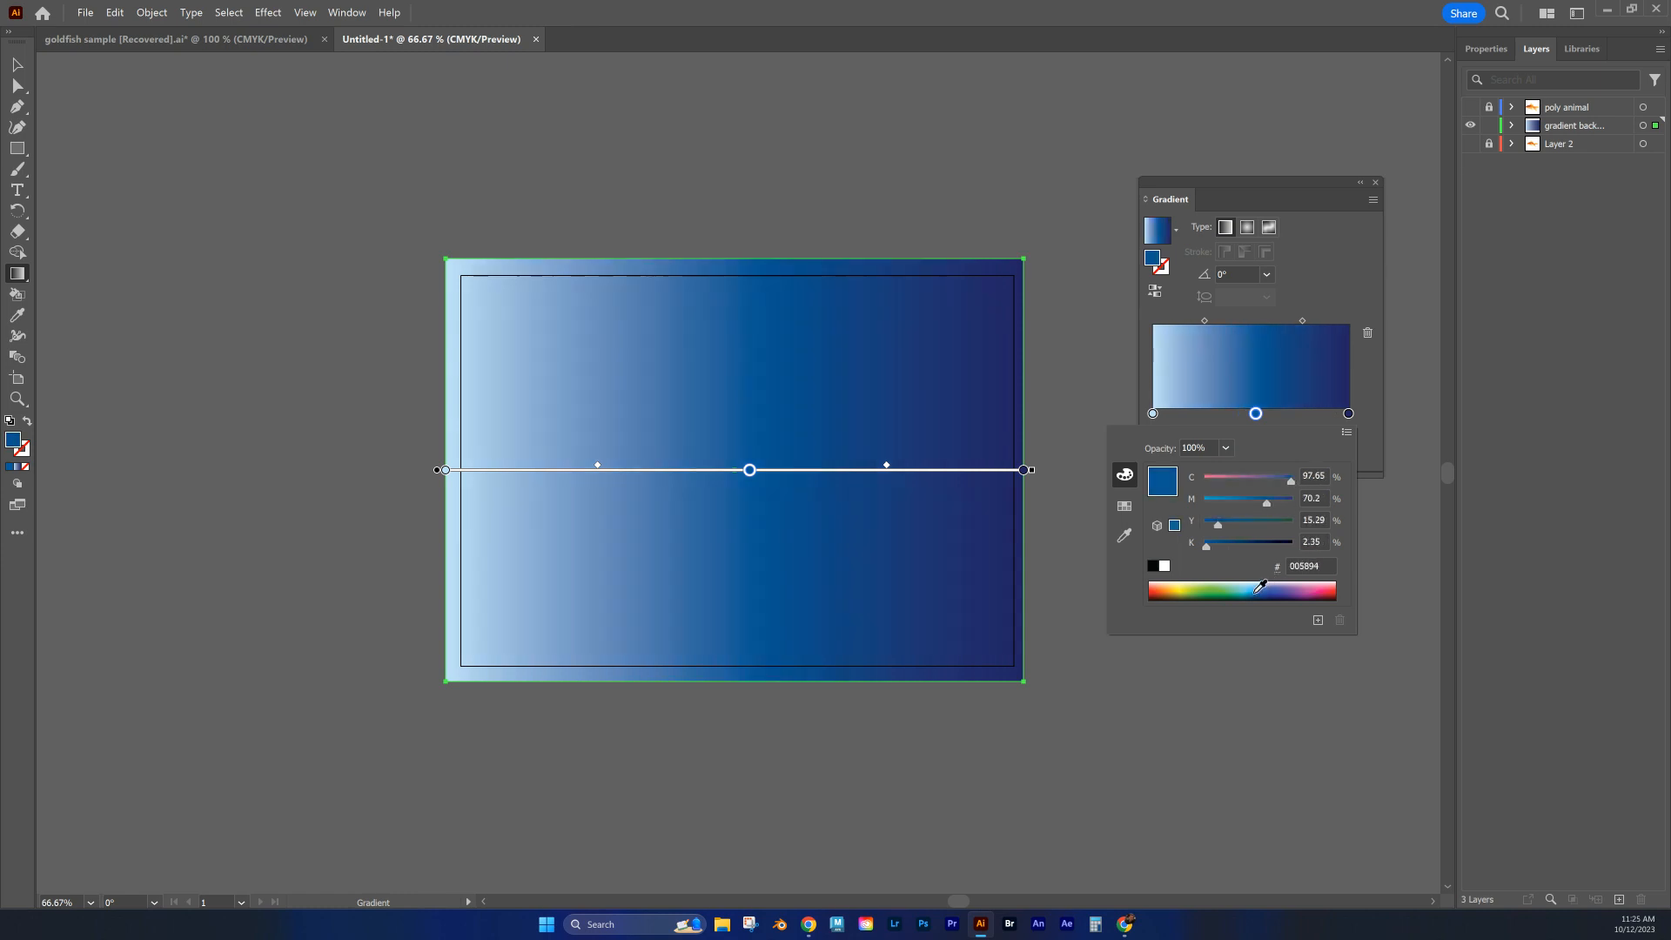
# Step: Add a colour stop at about 25.5% of the gradient and colour it medium light blue, #5294D0
pyautogui.click(1203, 414)
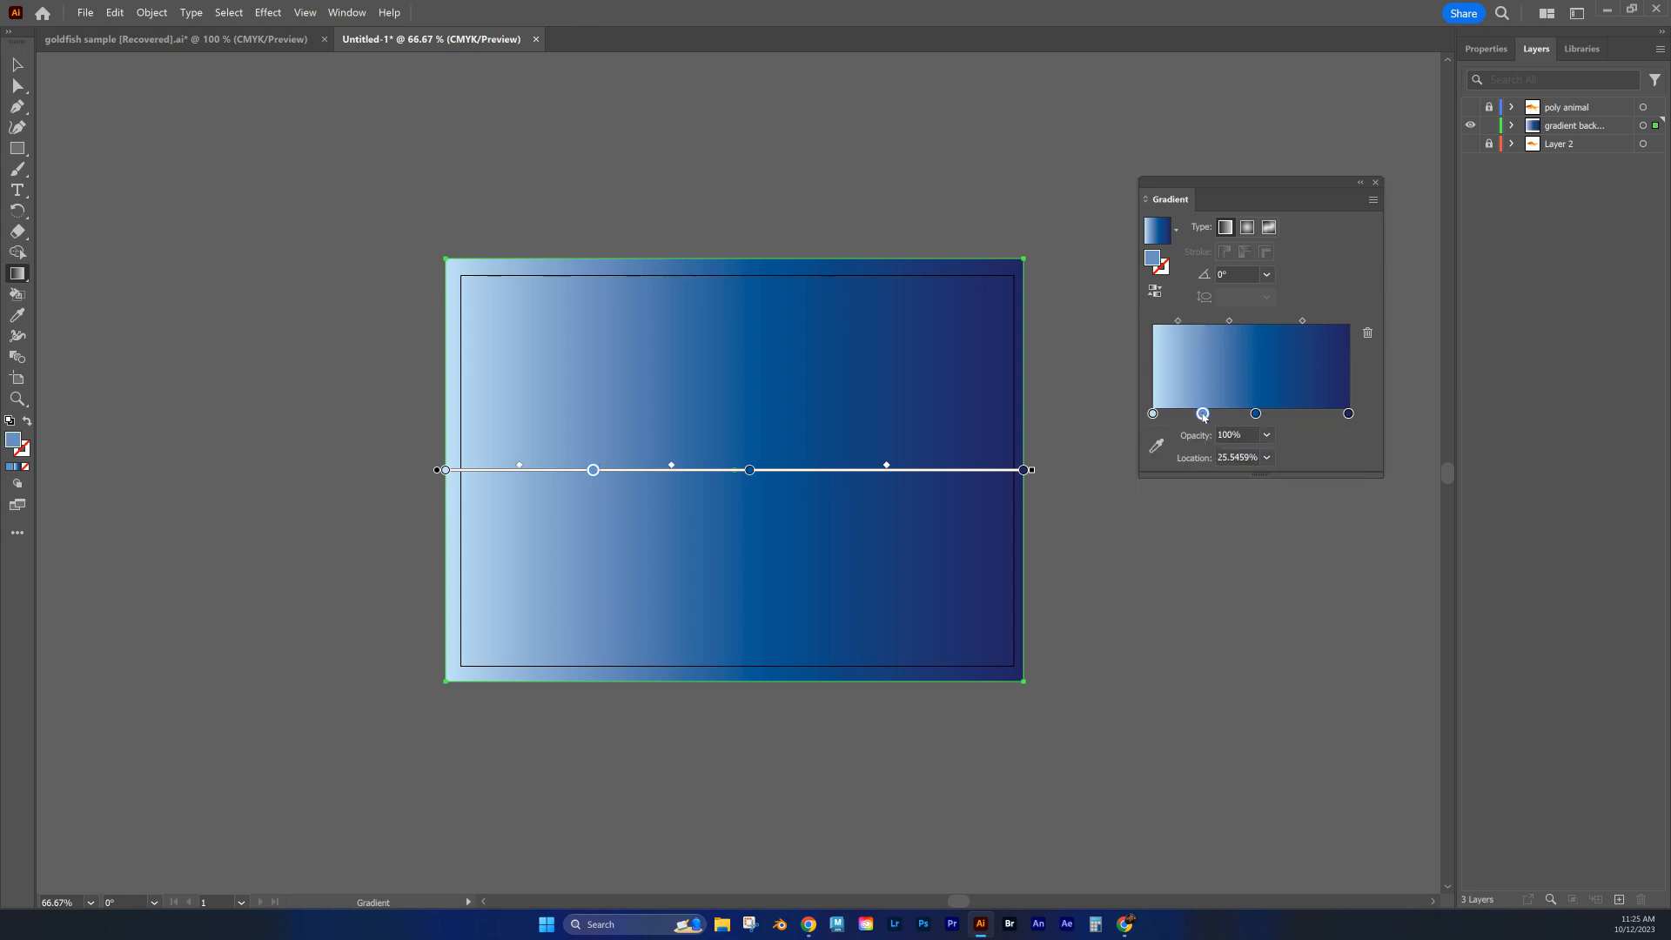
pyautogui.doubleClick(1204, 415)
pyautogui.moveTo(1258, 586)
pyautogui.mouseDown()
pyautogui.moveTo(1244, 586)
pyautogui.moveTo(1262, 585)
pyautogui.mouseUp()
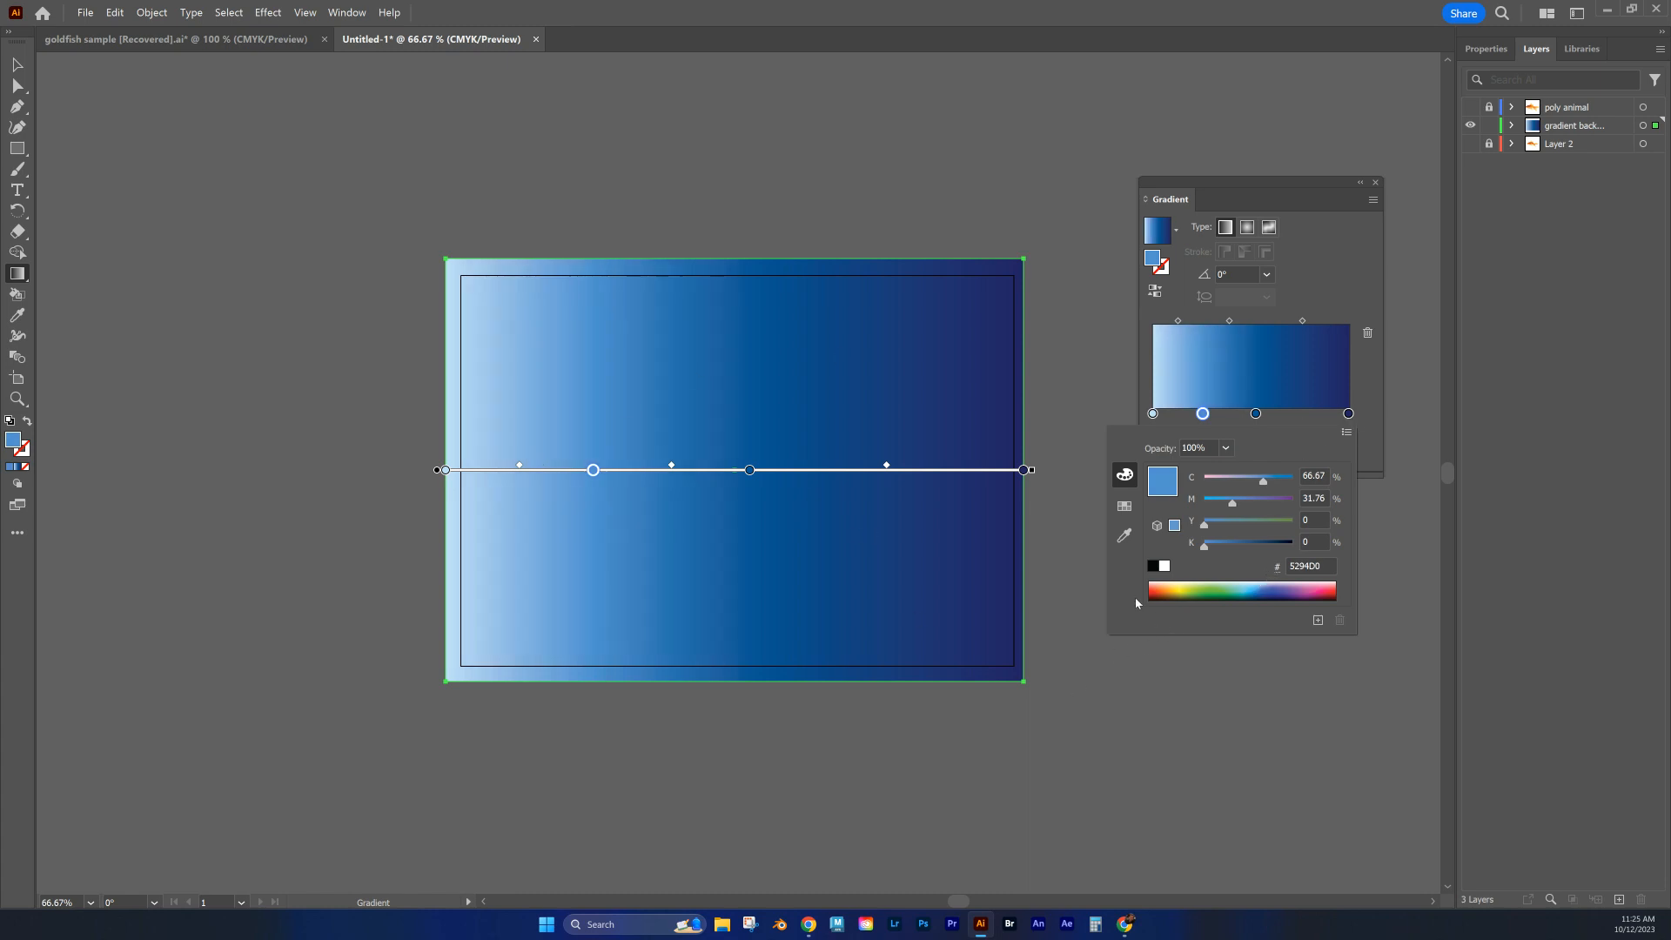
pyautogui.click(1305, 181)
# Step: Delete the surplus light-blue stop and space the gradient's four stops more evenly, with the navy stop at 100%
pyautogui.moveTo(1255, 414)
pyautogui.mouseDown()
pyautogui.moveTo(1328, 421)
pyautogui.moveTo(1156, 419)
pyautogui.moveTo(1226, 420)
pyautogui.mouseUp()
pyautogui.click(1211, 416)
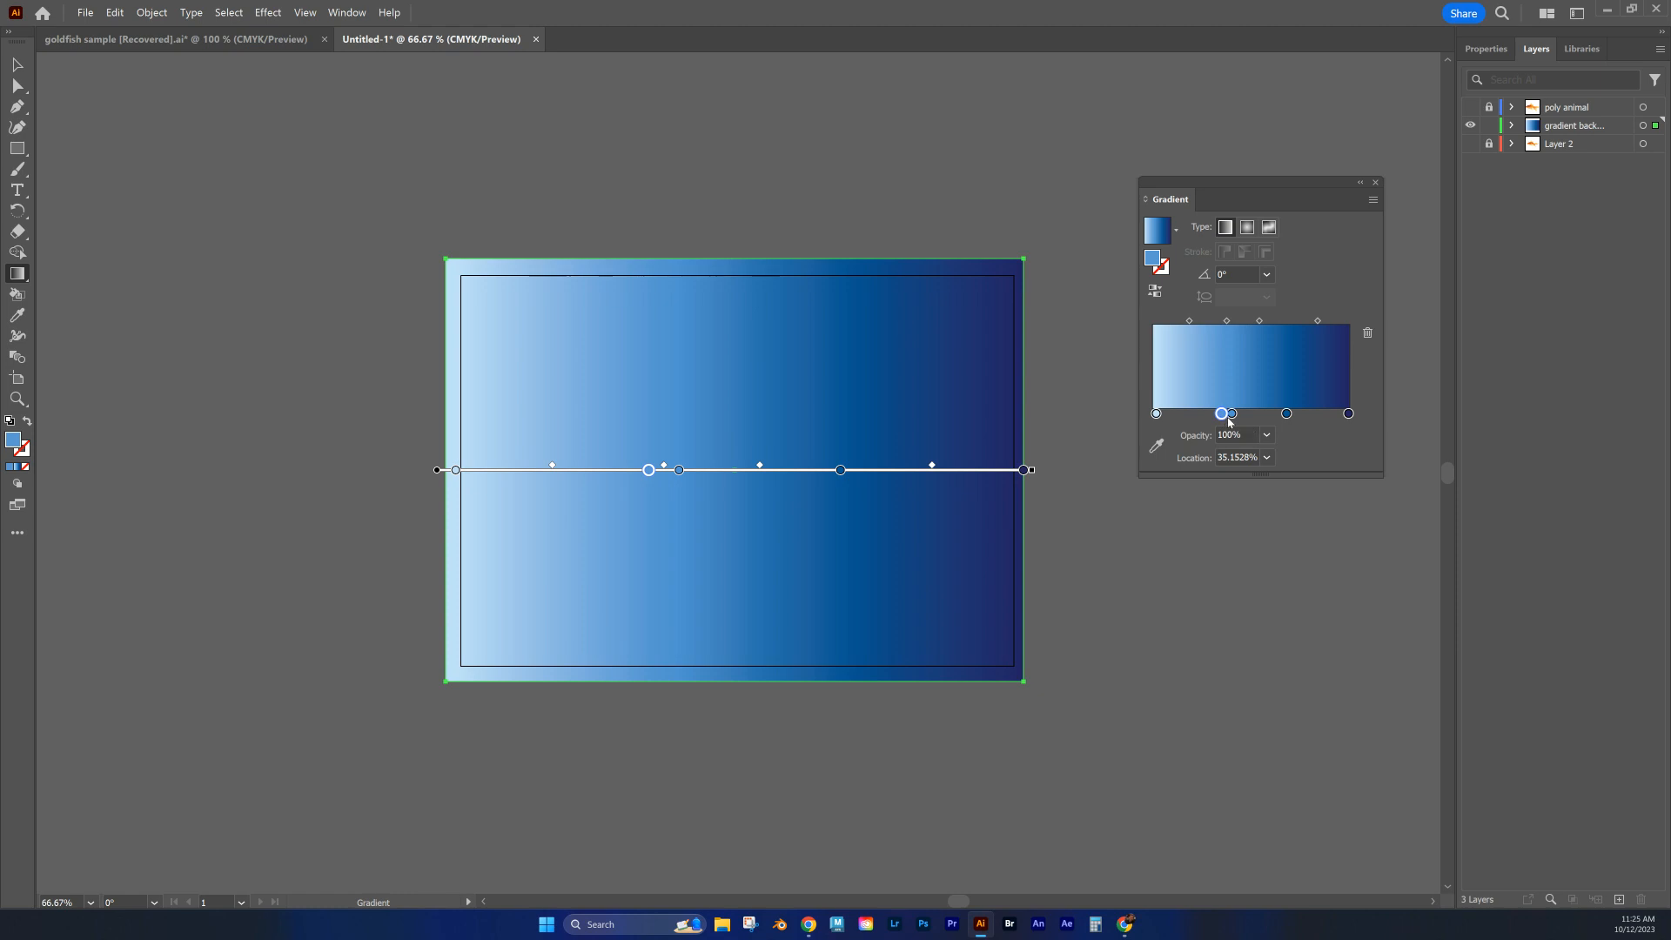
pyautogui.press('Delete')
pyautogui.click(1205, 415)
pyautogui.moveTo(1205, 414)
pyautogui.mouseDown()
pyautogui.moveTo(1215, 442)
pyautogui.moveTo(1221, 416)
pyautogui.moveTo(1348, 415)
pyautogui.mouseUp()
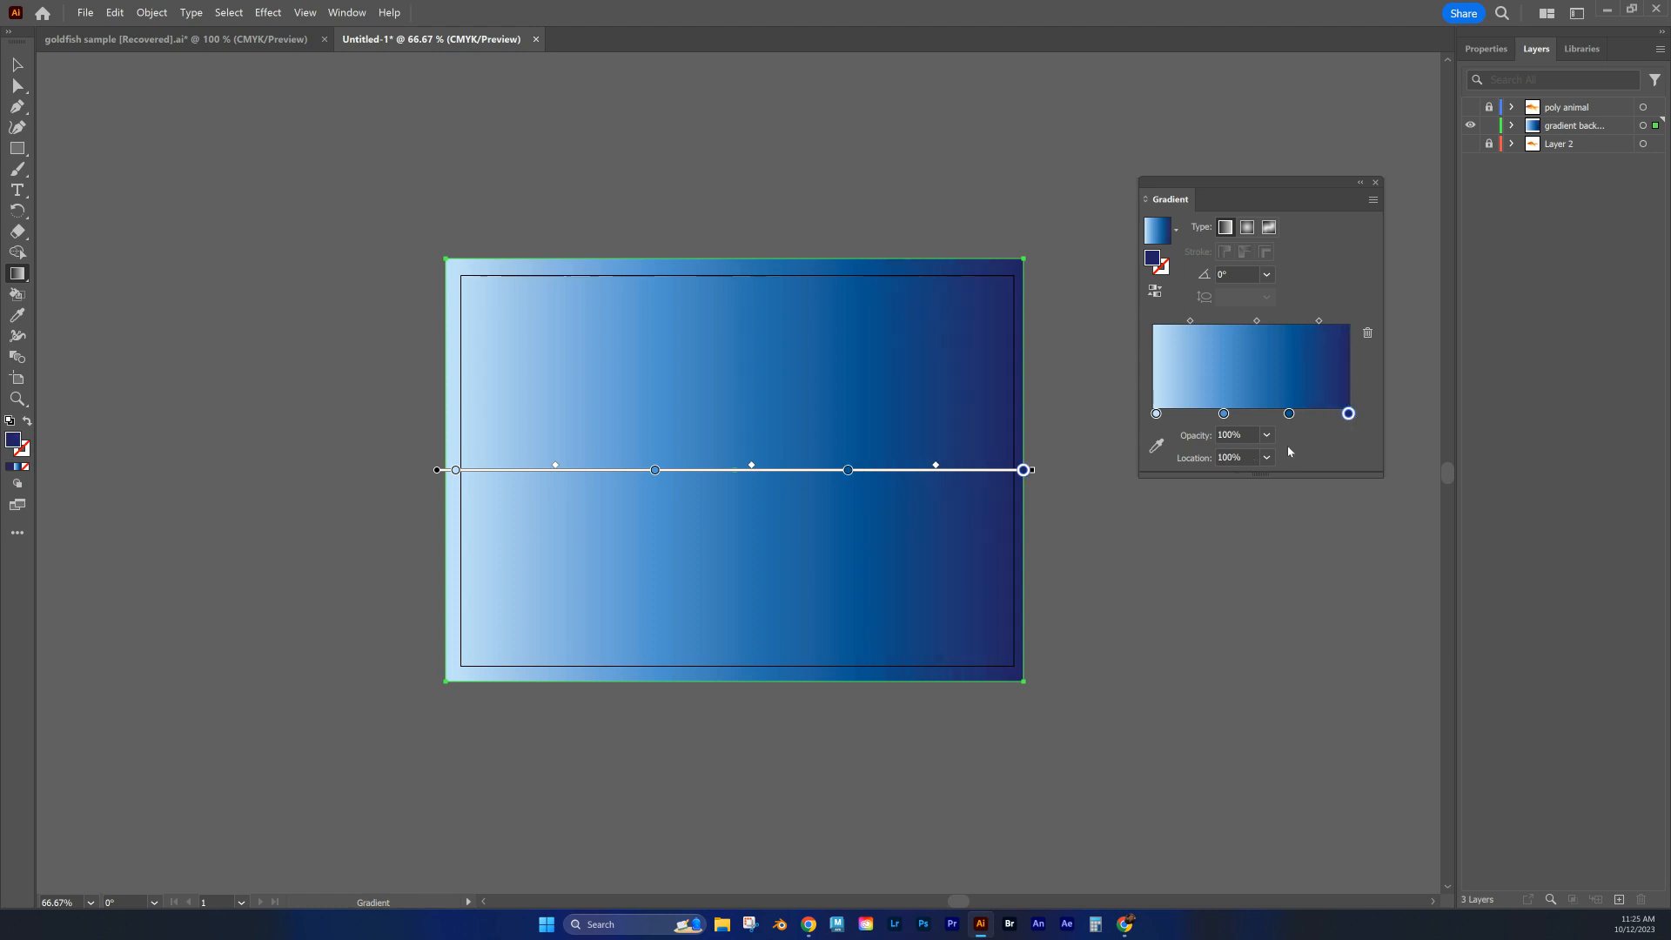
# Step: Try the radial and freeform gradient types on the background rectangle and return it to a linear gradient
pyautogui.click(1246, 227)
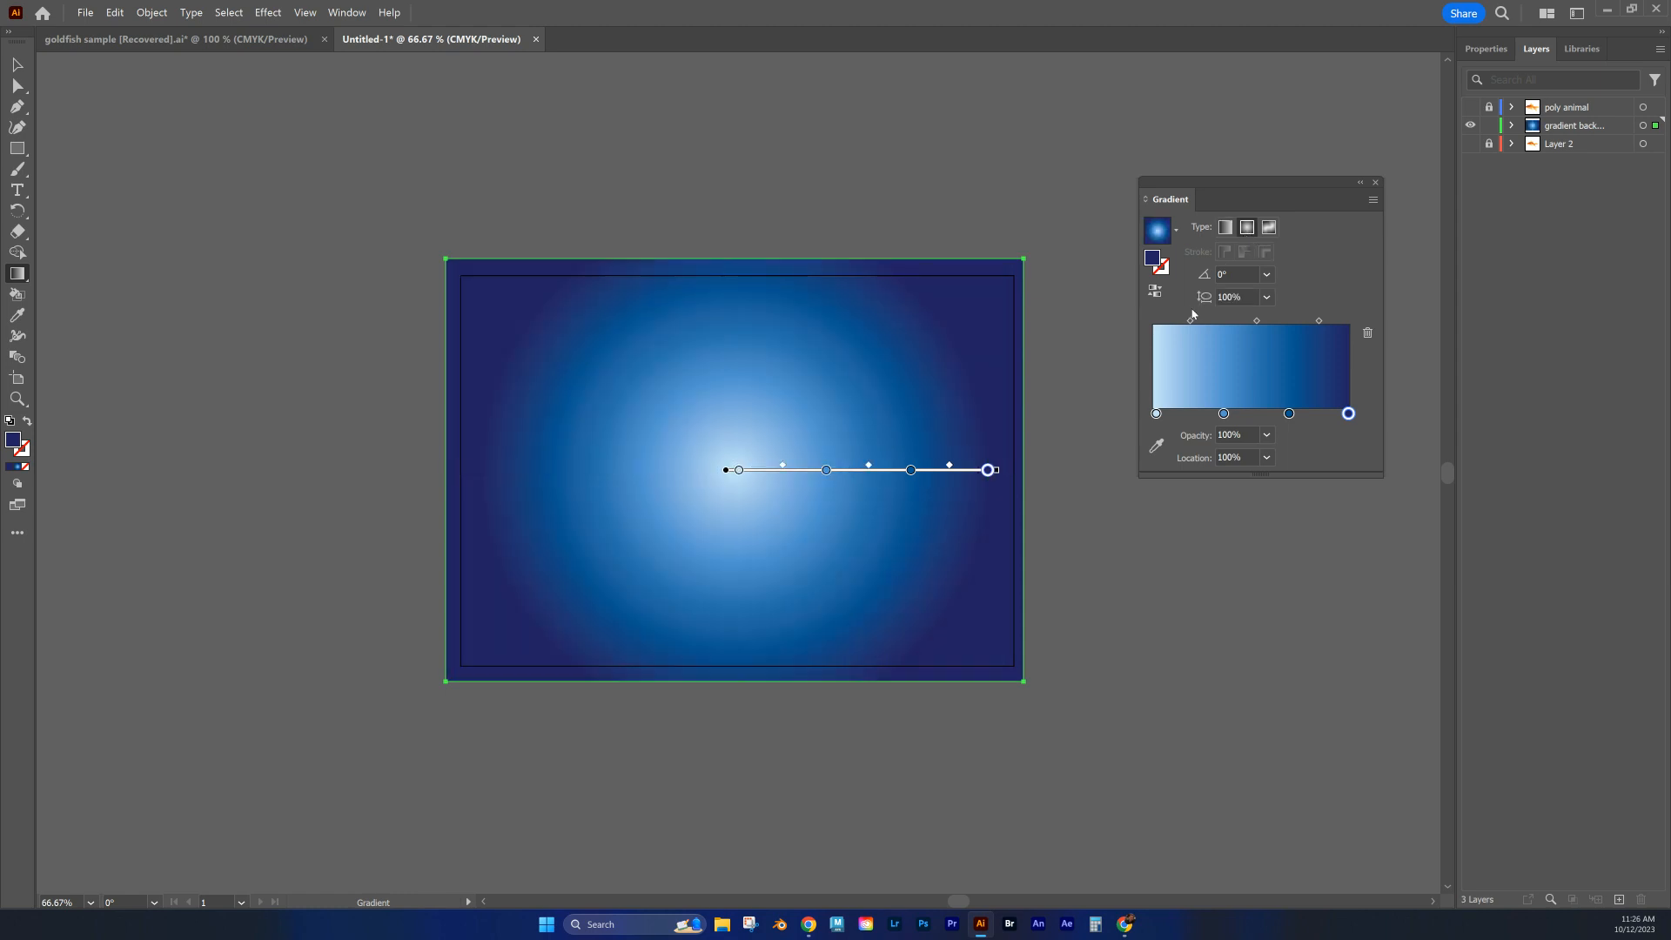
pyautogui.click(1269, 228)
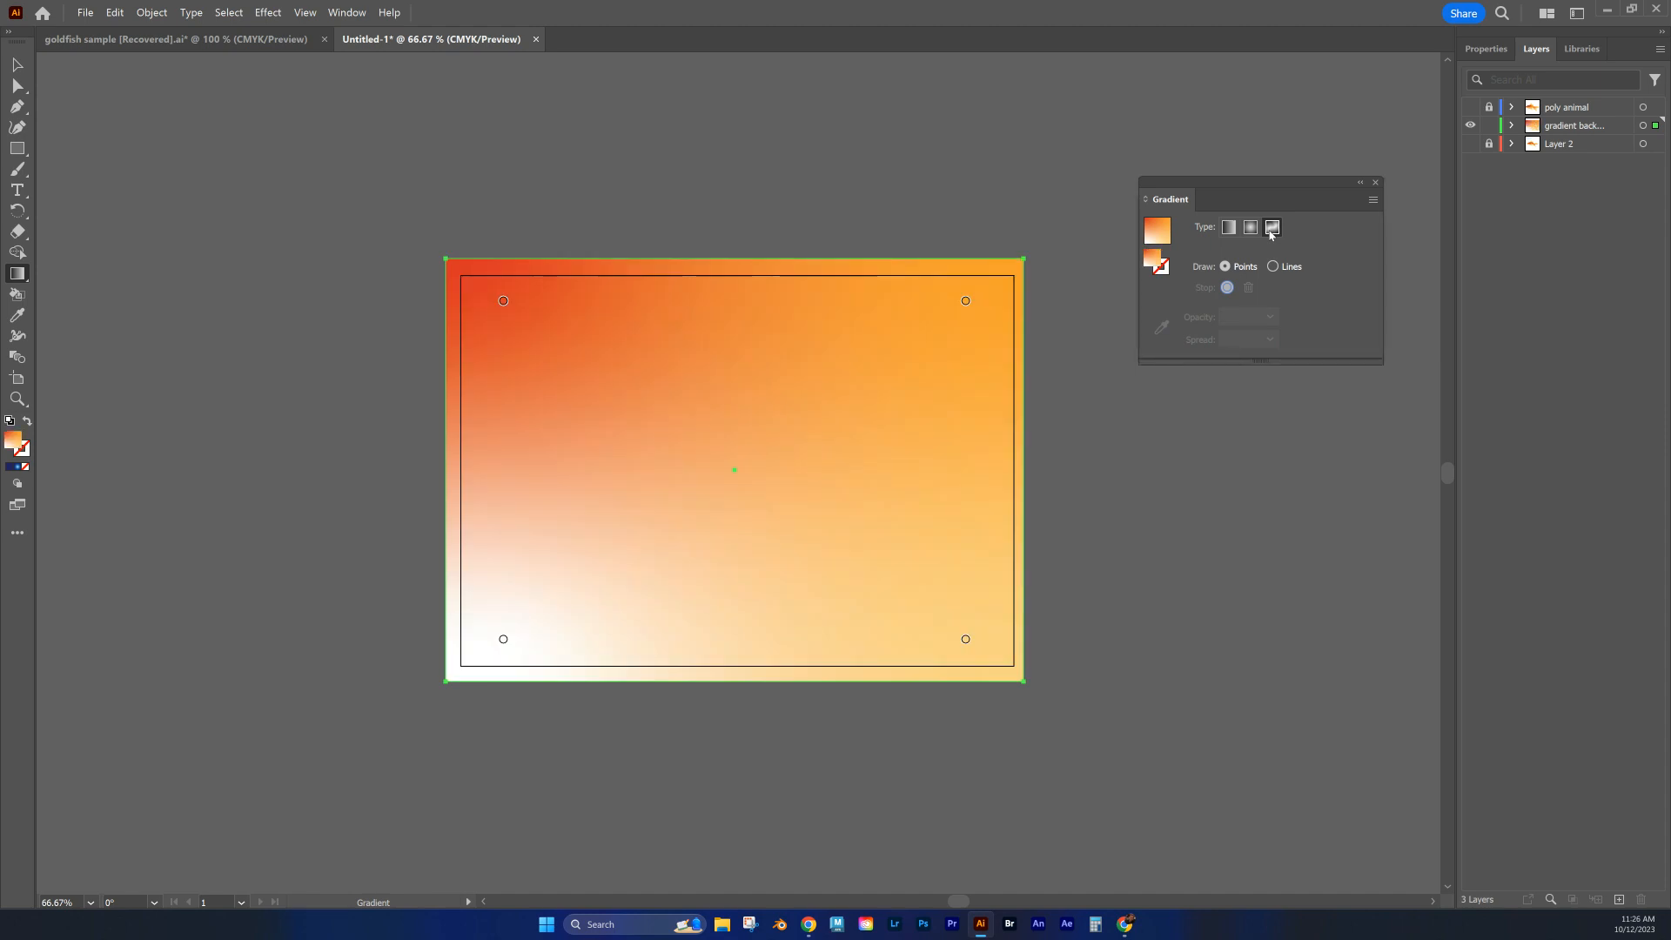
pyautogui.click(1250, 227)
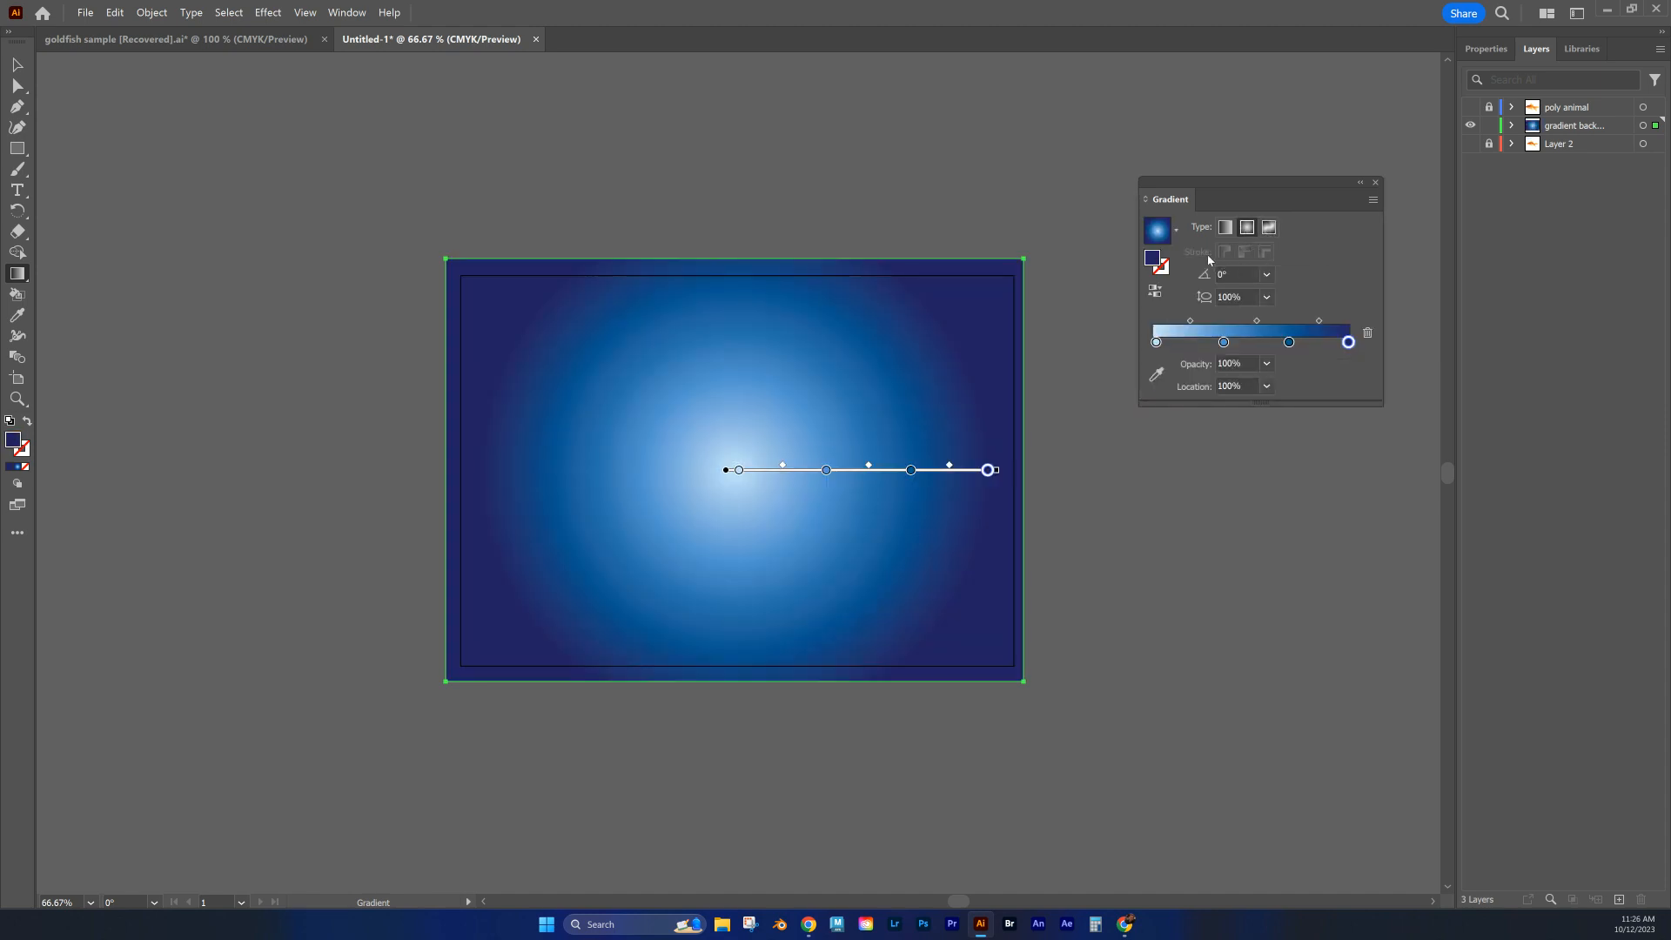
pyautogui.click(1226, 227)
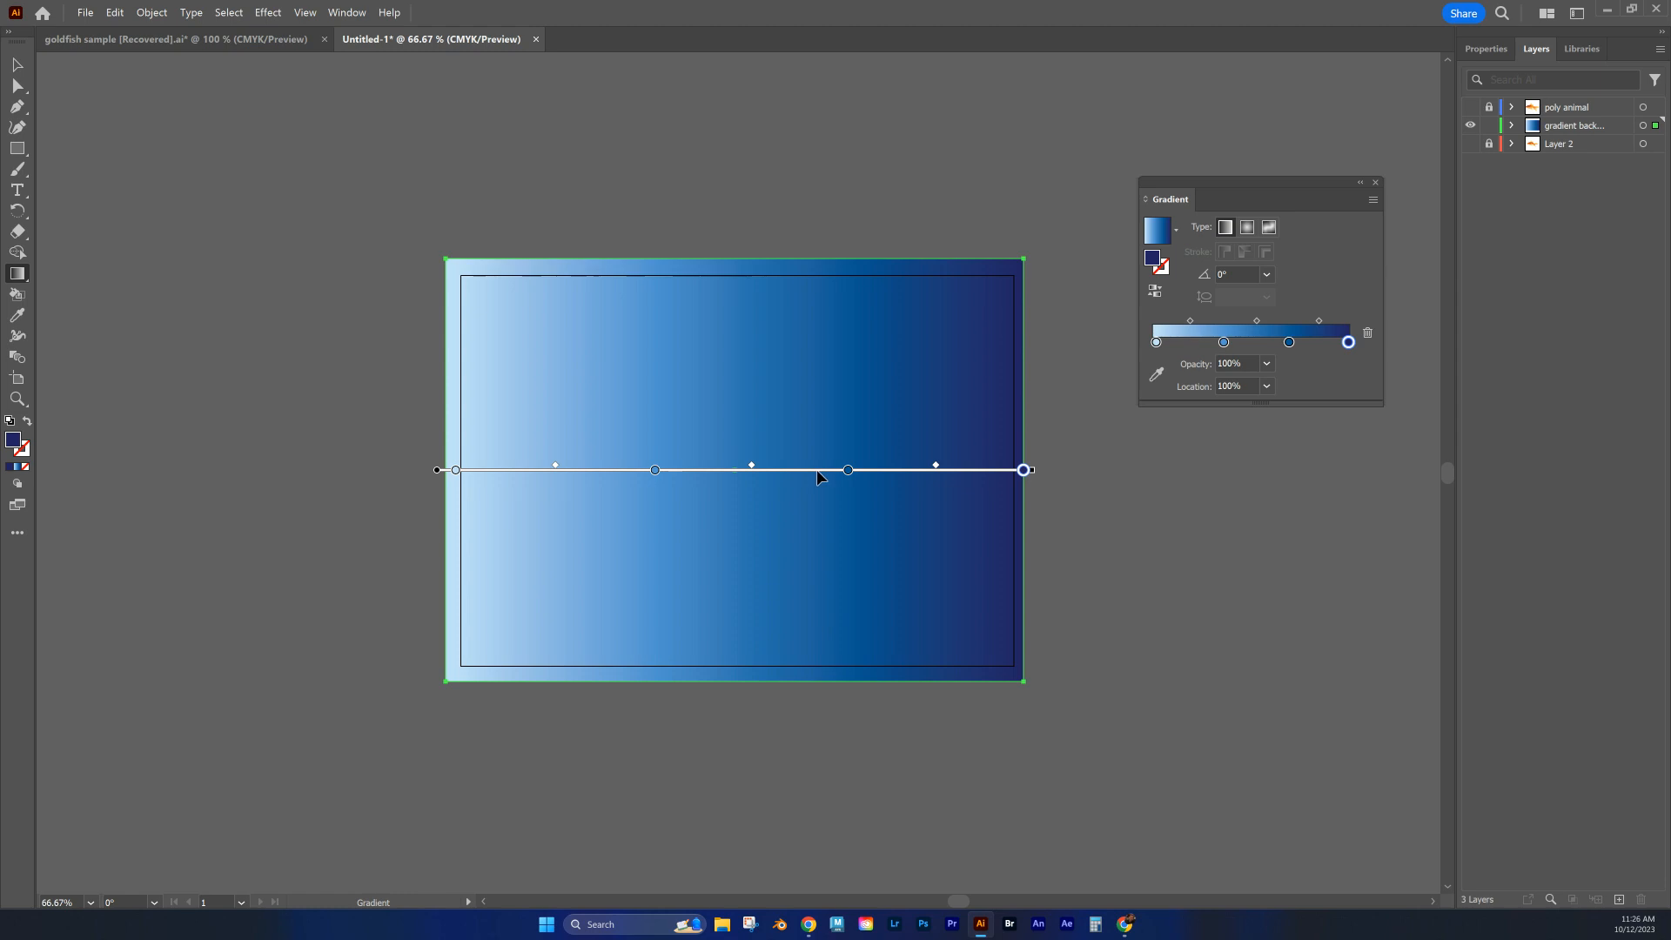
# Step: Move the deep blue stop to about 67.3% and redirect the linear gradient vertically, with light blue at the rectangle's lower edge
pyautogui.moveTo(847, 471)
pyautogui.mouseDown()
pyautogui.moveTo(754, 471)
pyautogui.moveTo(881, 470)
pyautogui.moveTo(696, 471)
pyautogui.moveTo(745, 469)
pyautogui.mouseUp()
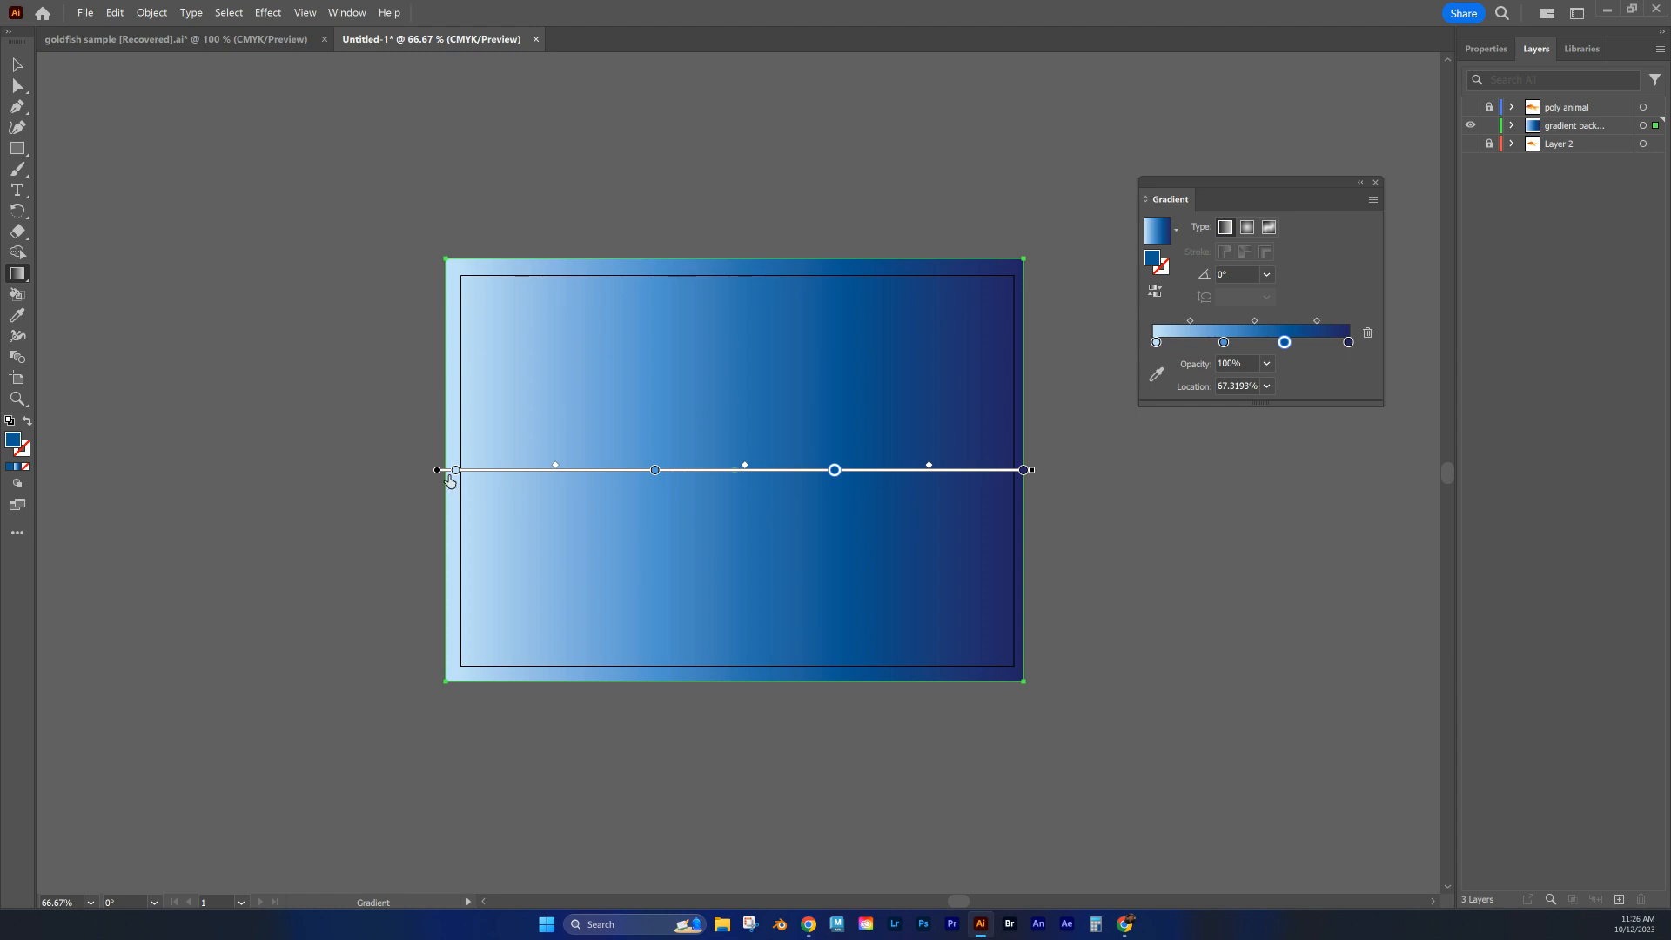
pyautogui.moveTo(437, 471)
pyautogui.mouseDown()
pyautogui.moveTo(857, 491)
pyautogui.moveTo(198, 467)
pyautogui.moveTo(451, 476)
pyautogui.mouseUp()
pyautogui.moveTo(1044, 470)
pyautogui.mouseDown()
pyautogui.moveTo(999, 354)
pyautogui.moveTo(619, 217)
pyautogui.moveTo(459, 240)
pyautogui.mouseUp()
pyautogui.moveTo(735, 480); pyautogui.dragTo(733, 751)
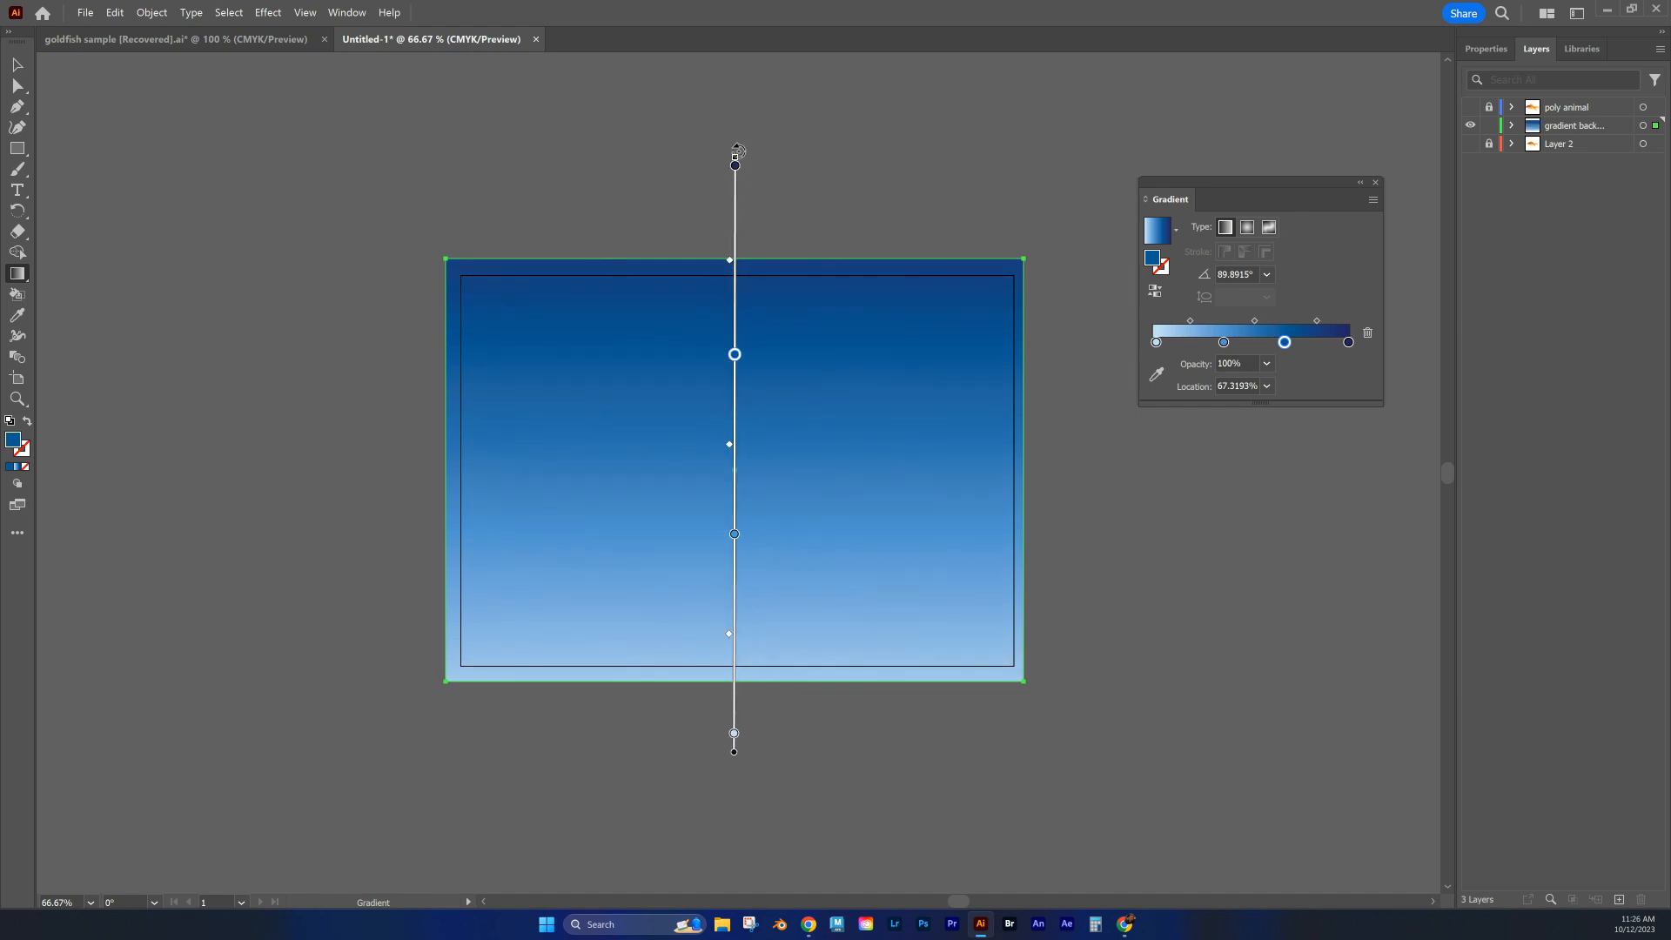
pyautogui.moveTo(736, 163); pyautogui.dragTo(736, 260)
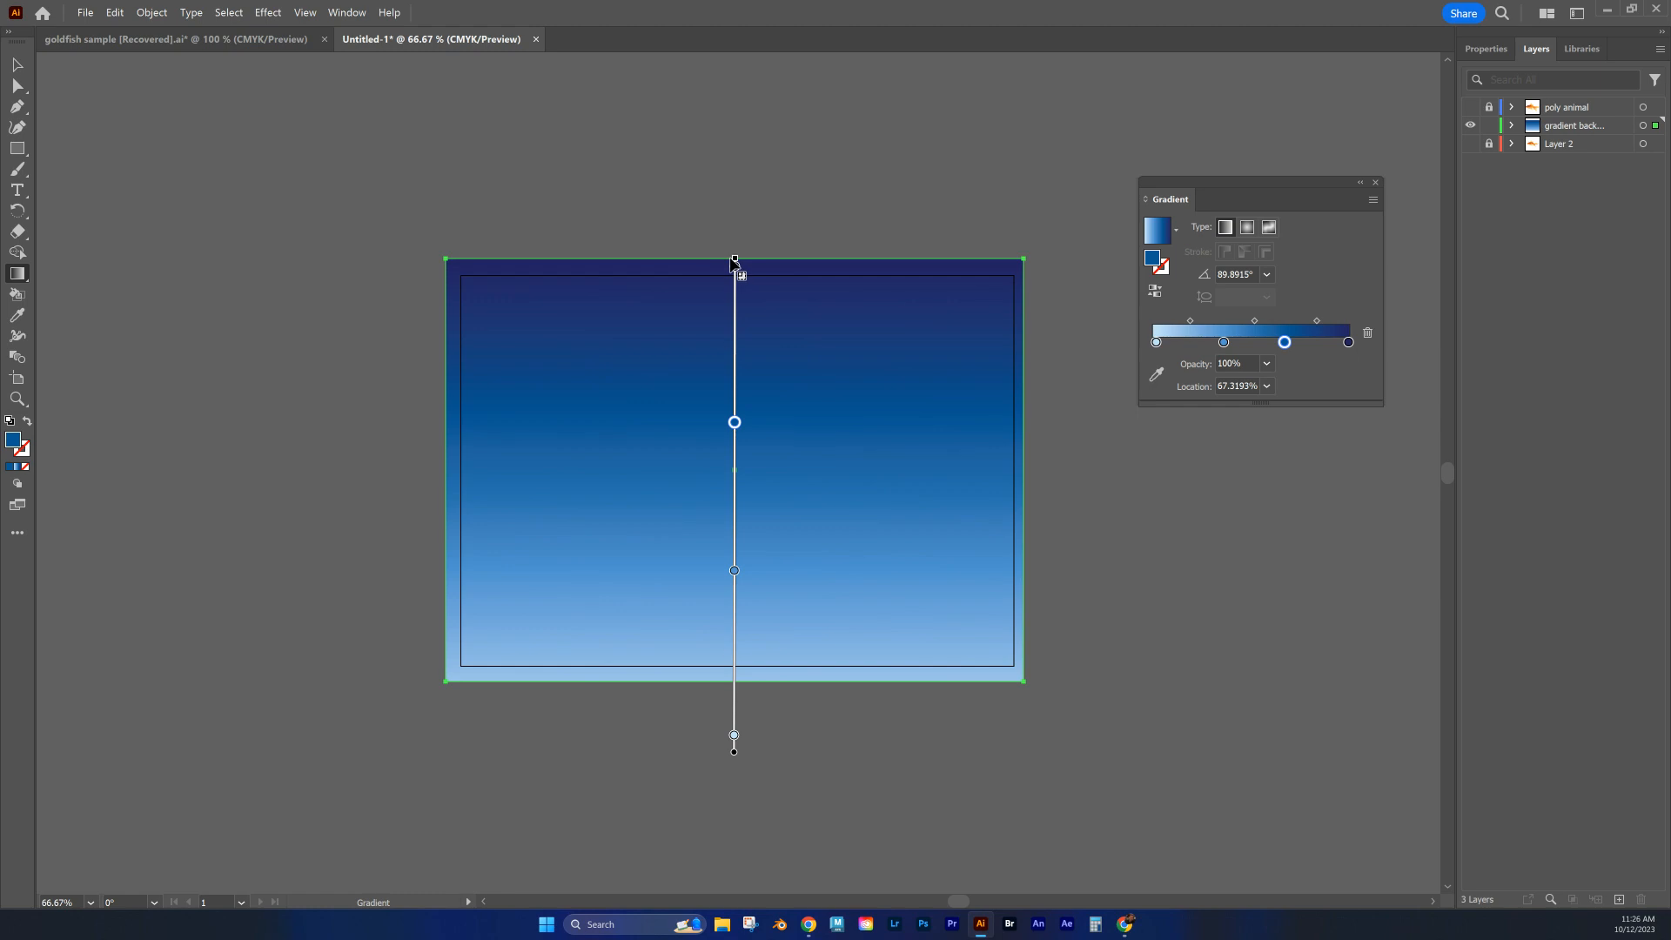
pyautogui.moveTo(733, 754); pyautogui.dragTo(733, 682)
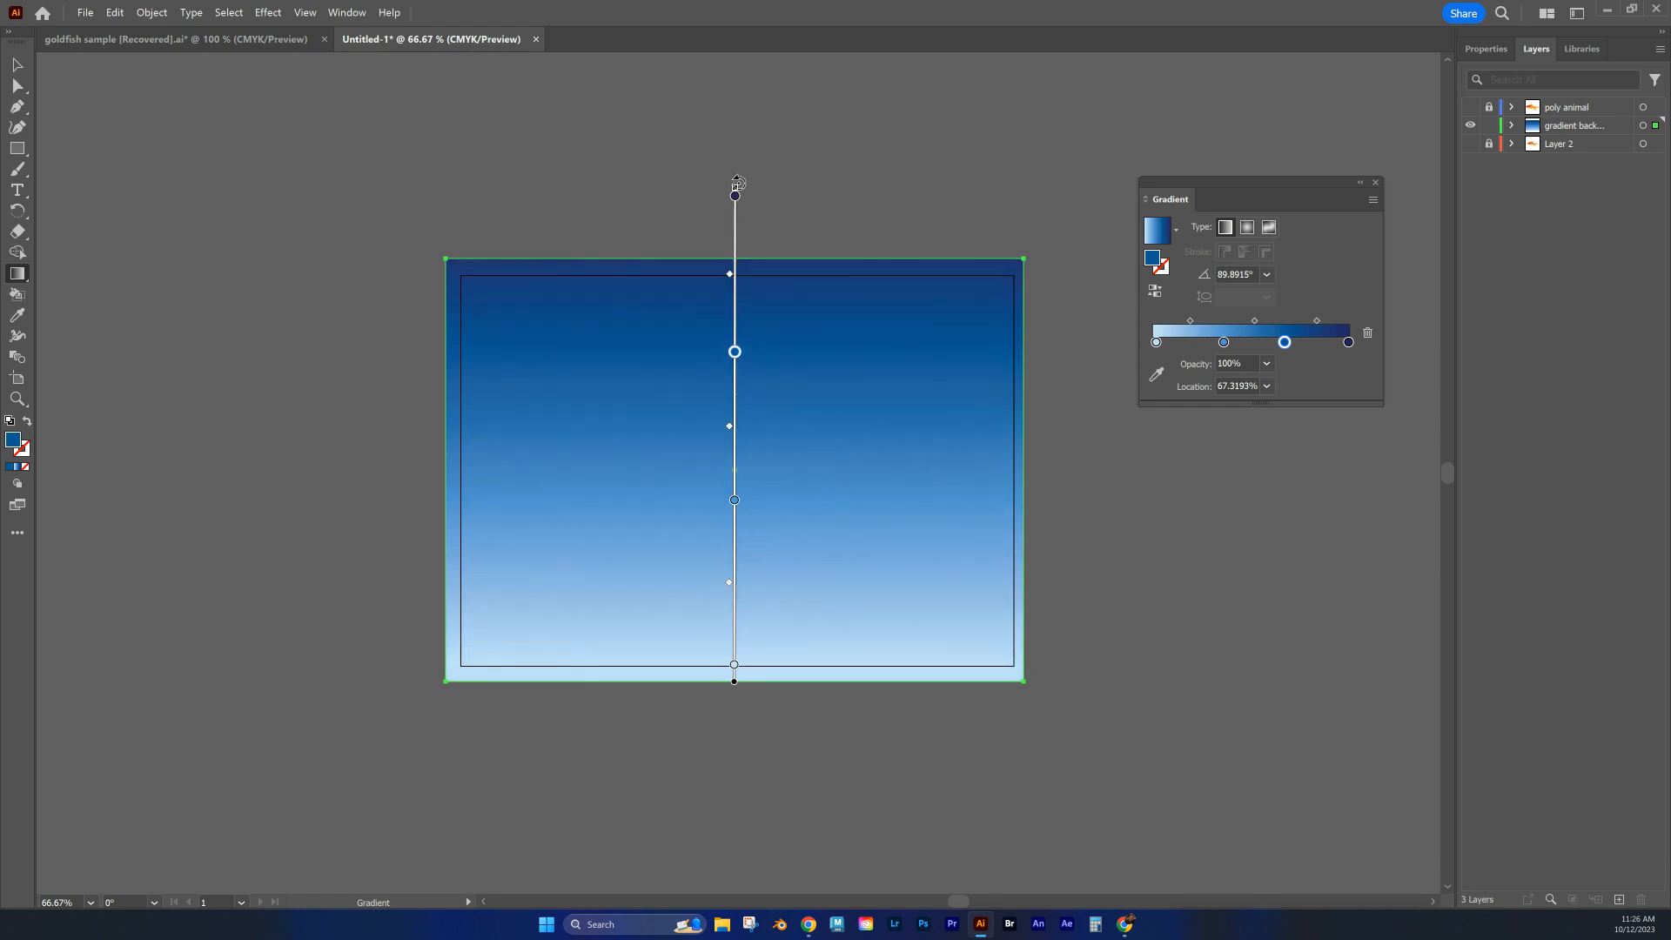
# Step: Flip the linear gradient to about -89.5° so light blue starts above the rectangle and navy ends at its lower edge
pyautogui.moveTo(736, 193)
pyautogui.mouseDown()
pyautogui.moveTo(738, 266)
pyautogui.moveTo(879, 347)
pyautogui.moveTo(765, 791)
pyautogui.moveTo(727, 794)
pyautogui.moveTo(743, 797)
pyautogui.mouseUp()
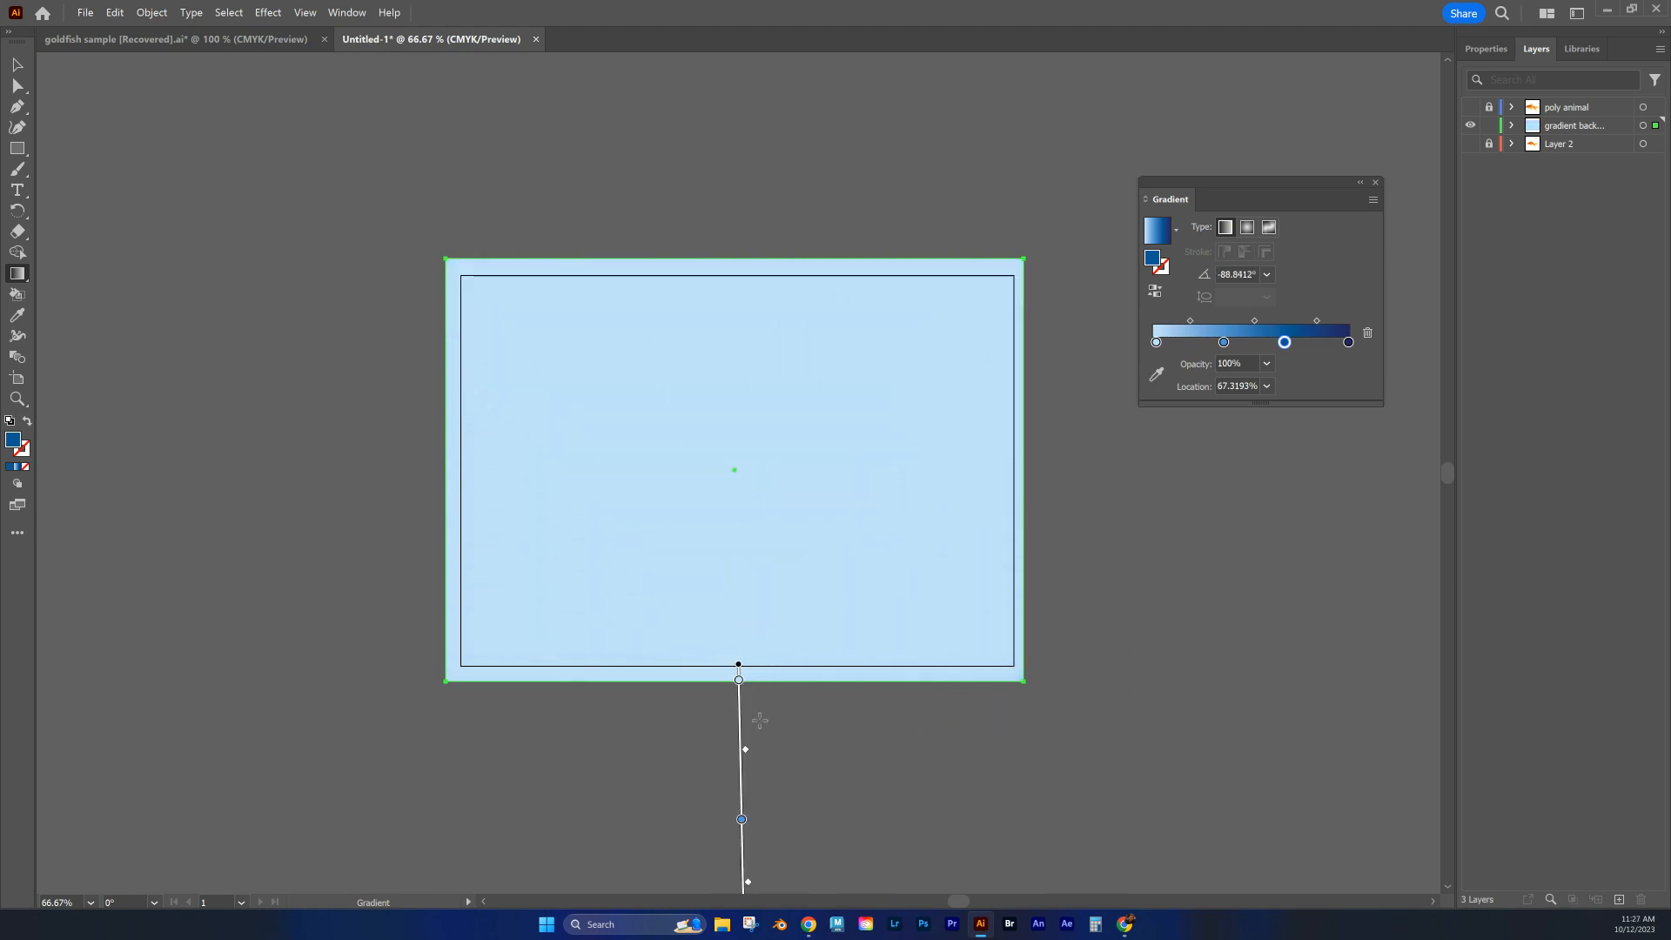
pyautogui.moveTo(739, 670)
pyautogui.mouseDown()
pyautogui.moveTo(719, 571)
pyautogui.moveTo(745, 325)
pyautogui.moveTo(733, 263)
pyautogui.mouseUp()
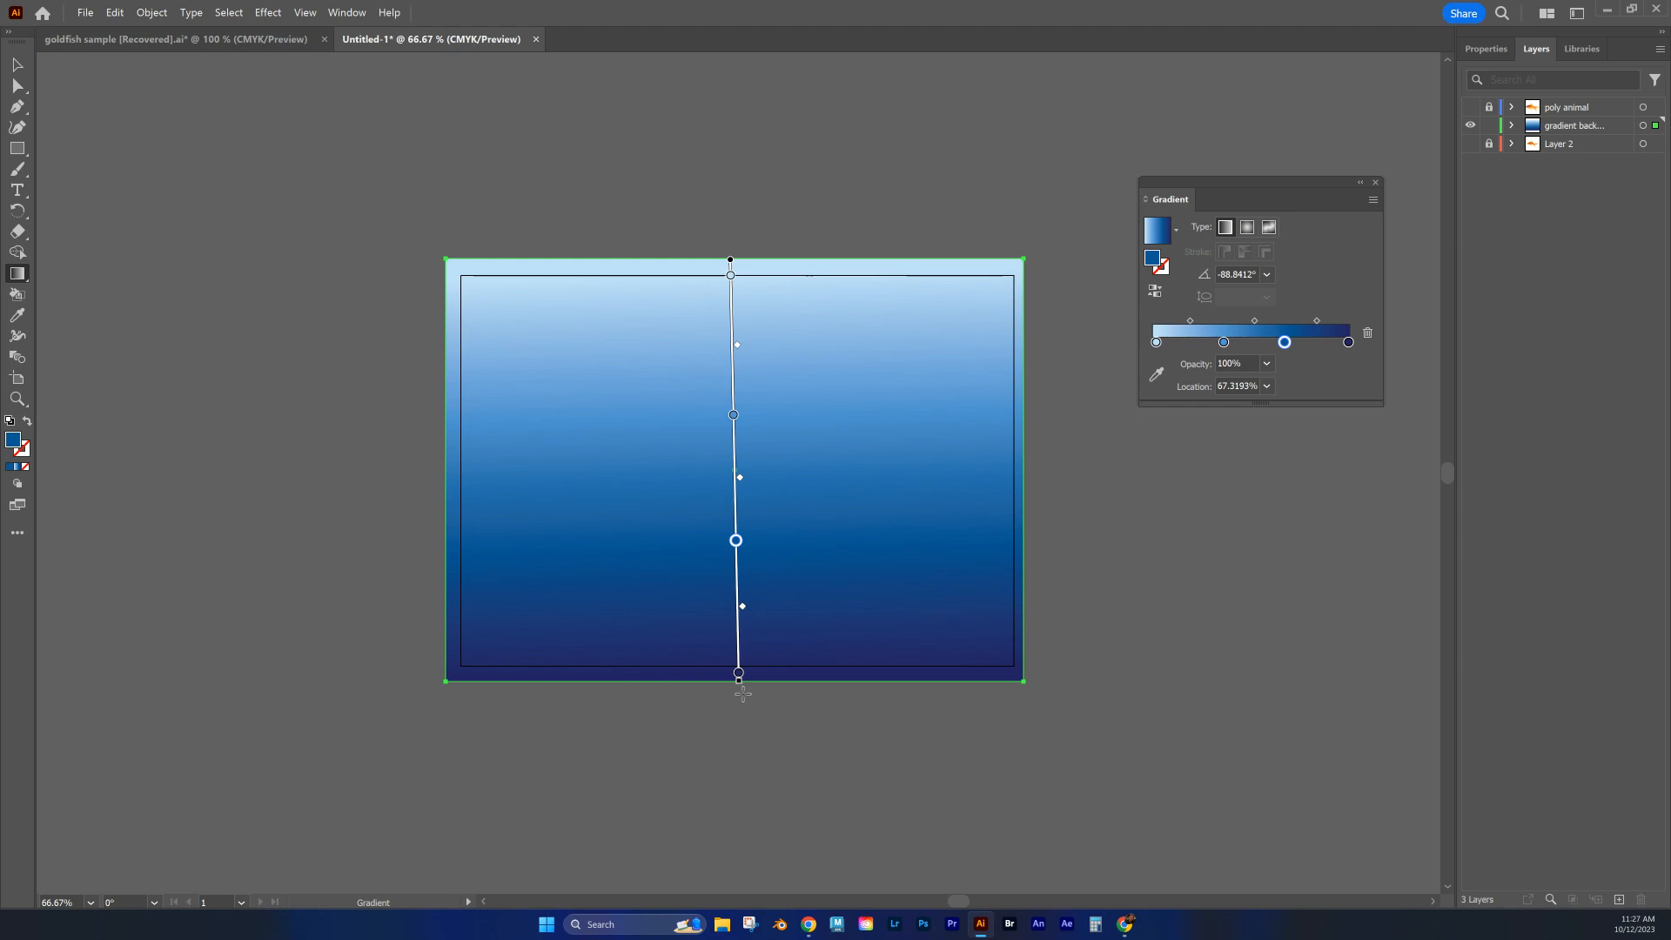
pyautogui.moveTo(739, 688); pyautogui.dragTo(736, 688)
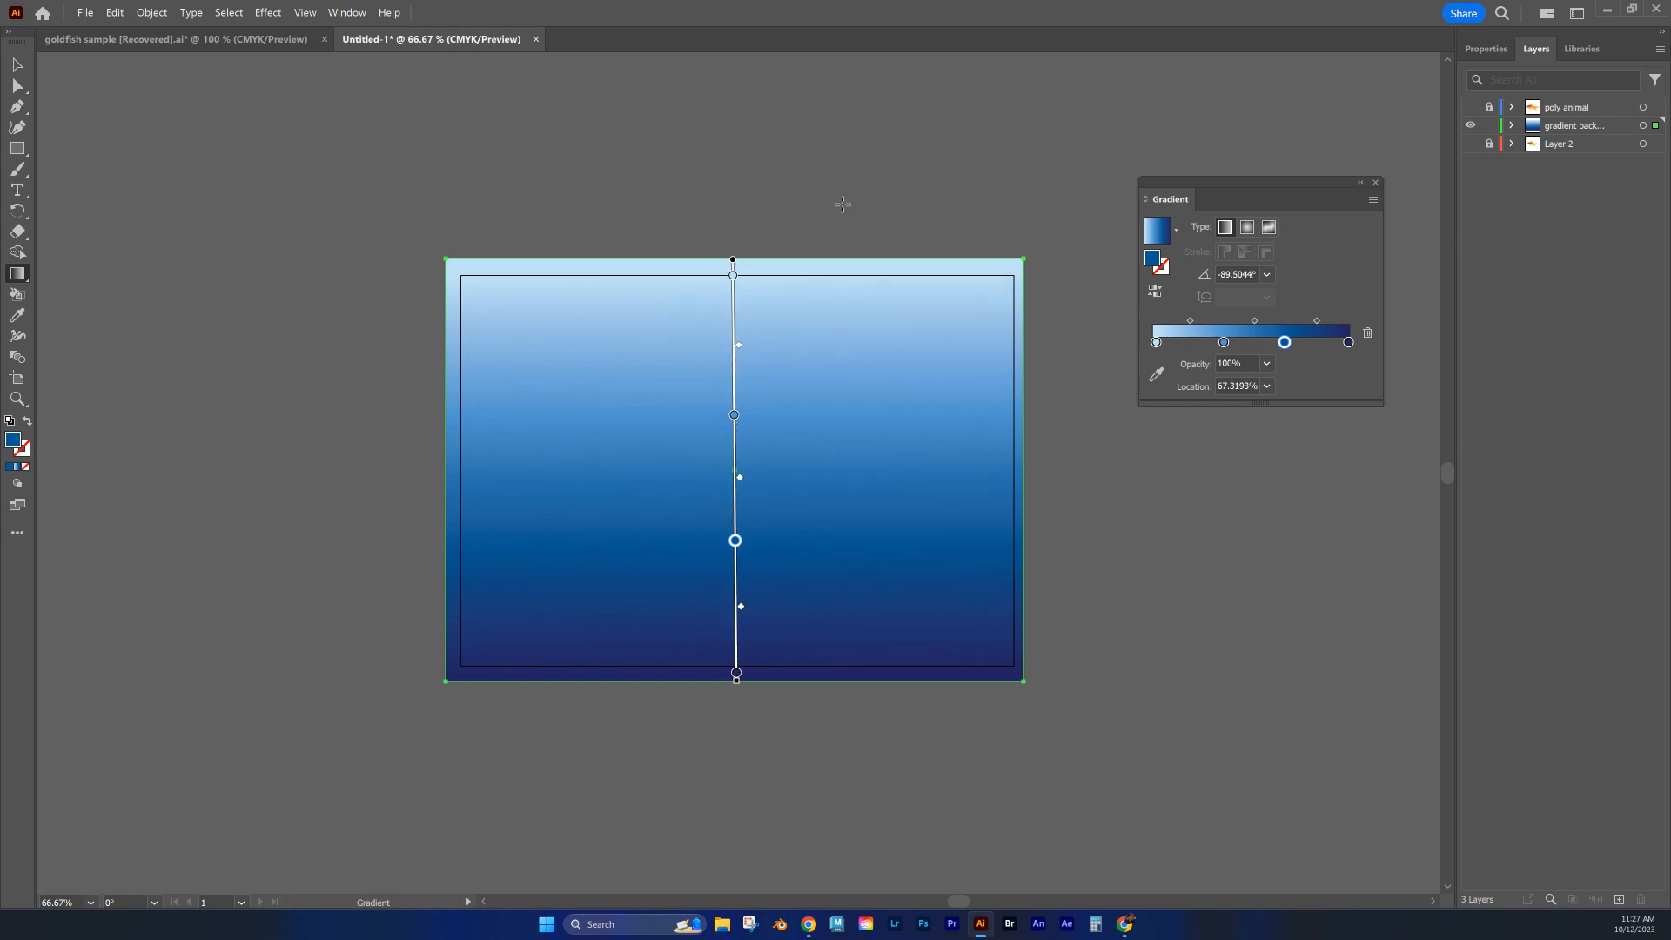
pyautogui.moveTo(732, 262); pyautogui.dragTo(732, 196)
pyautogui.moveTo(735, 614); pyautogui.dragTo(736, 688)
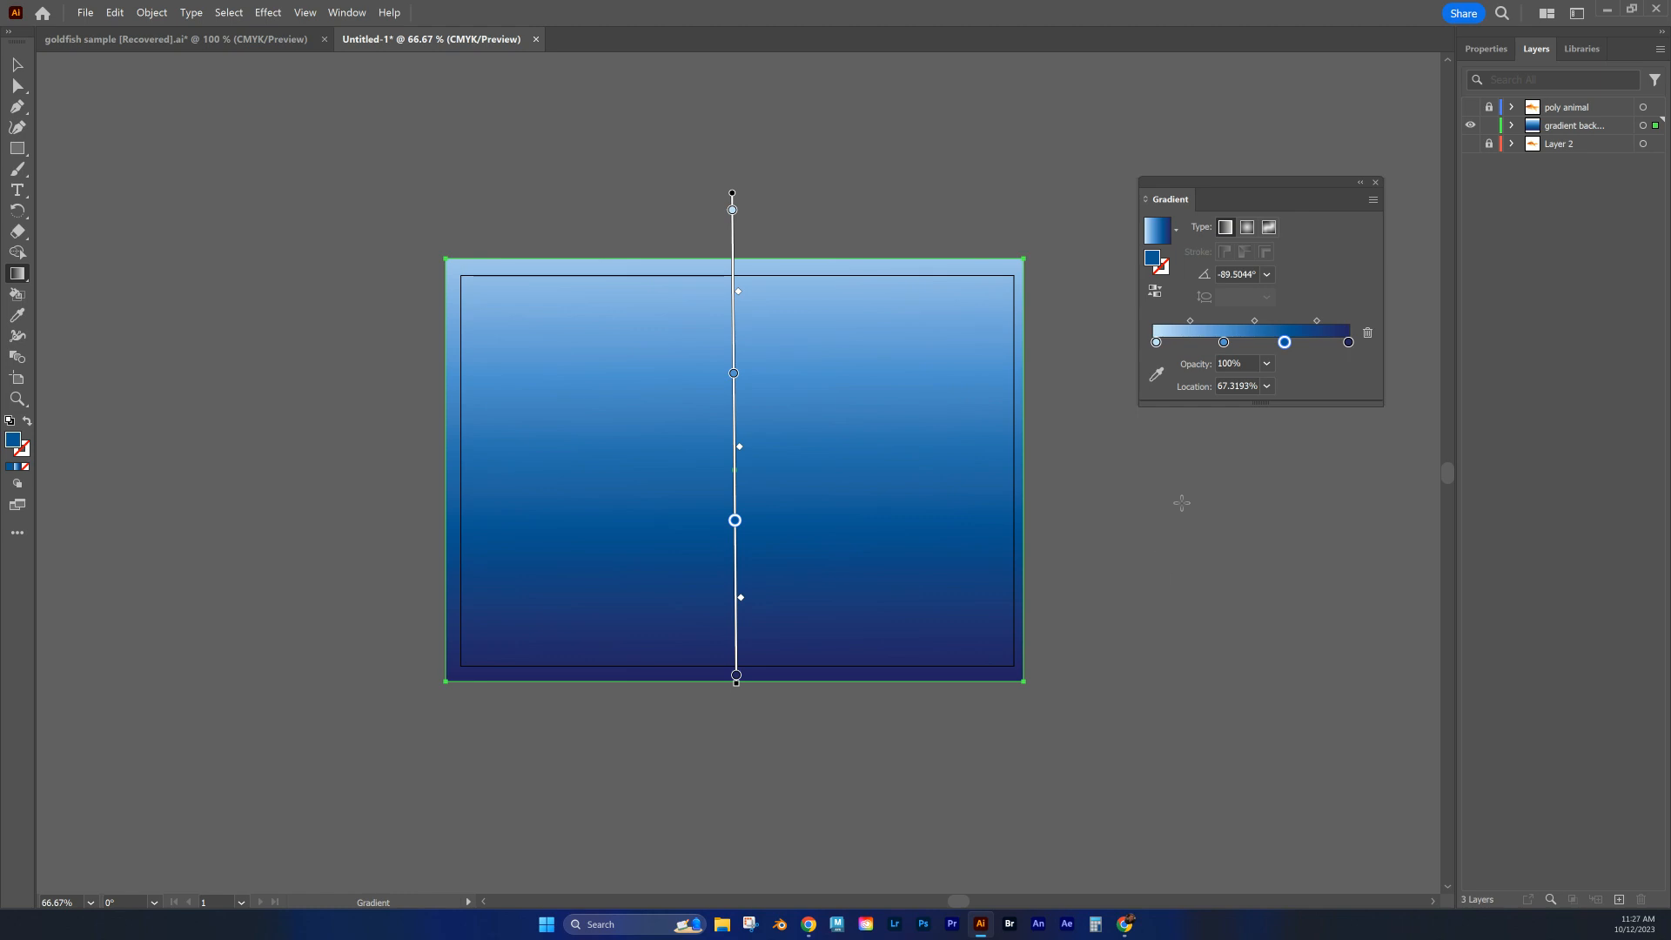
# Step: Make the gradient radial with its first three stops at 0%, about 24.1% and 56.5%, and reshape it into an ellipse of about 74.6% aspect ratio
pyautogui.click(1246, 228)
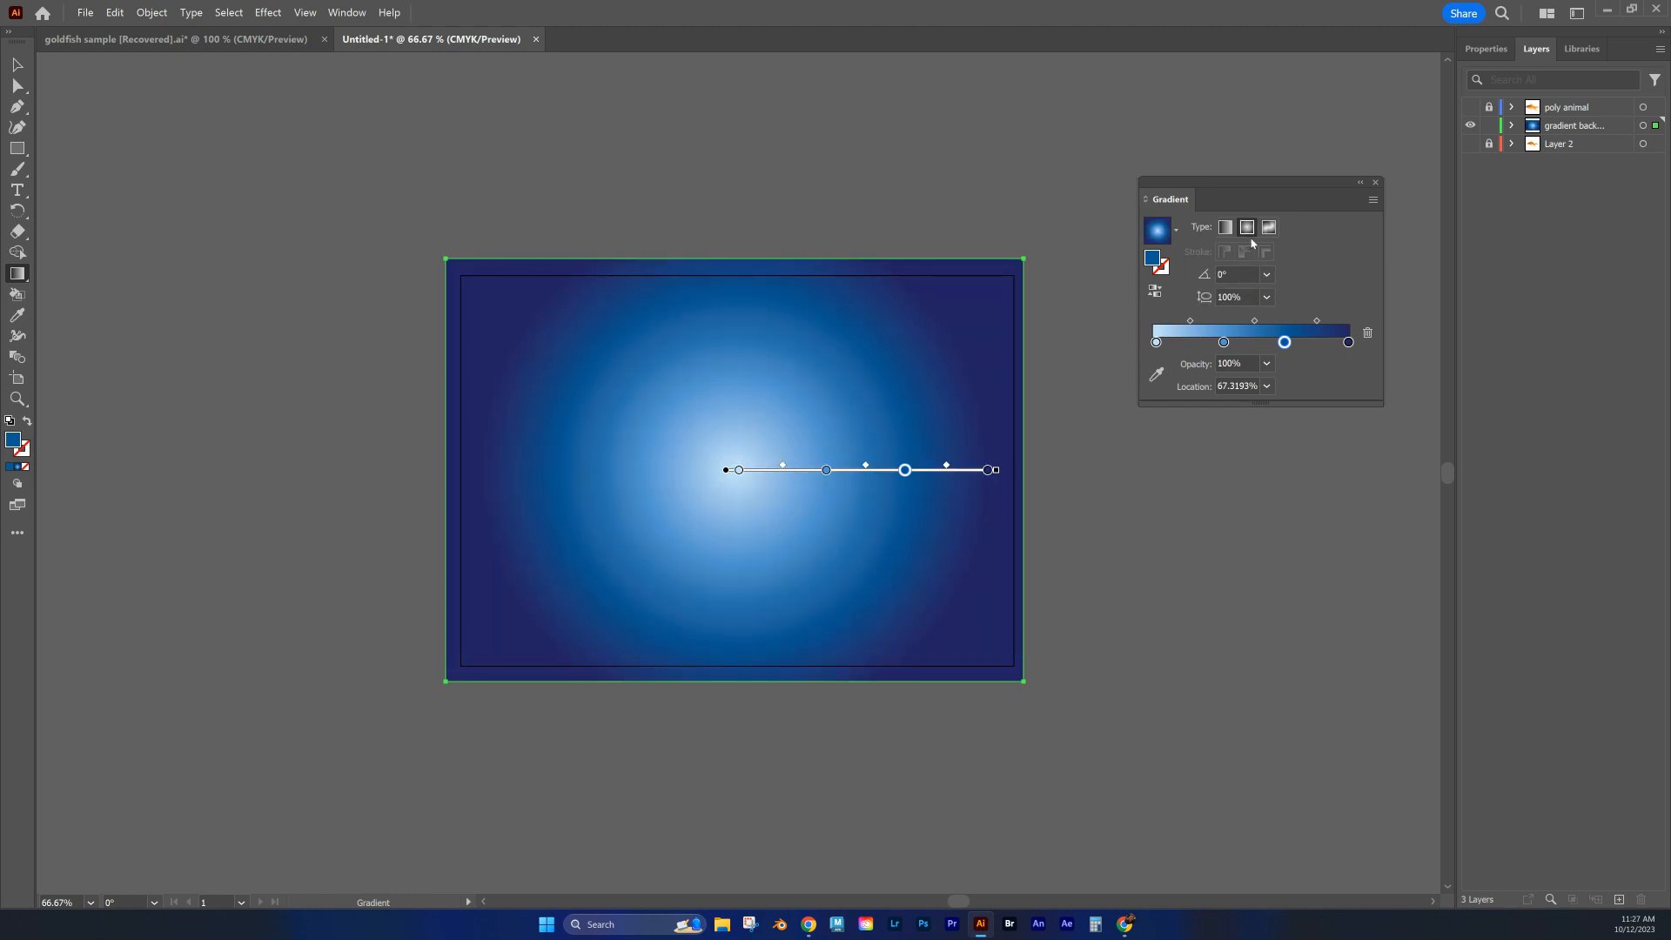
pyautogui.moveTo(702, 502)
pyautogui.moveTo(993, 471); pyautogui.dragTo(1079, 478)
pyautogui.moveTo(855, 471); pyautogui.dragTo(814, 471)
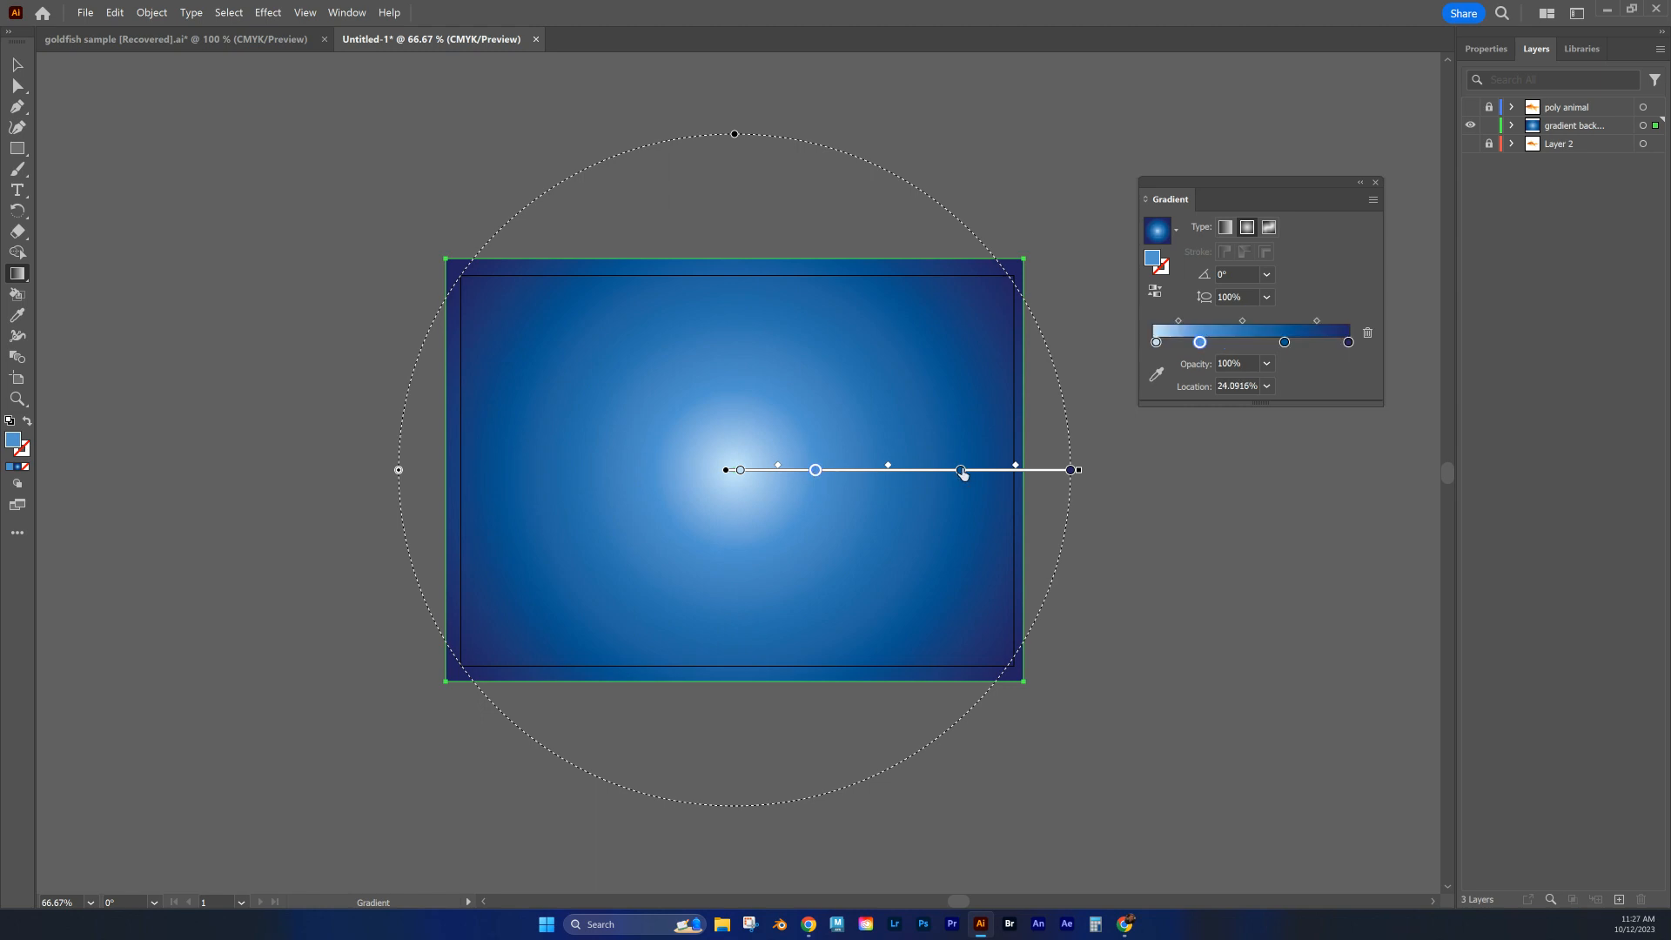
pyautogui.moveTo(960, 471); pyautogui.dragTo(924, 471)
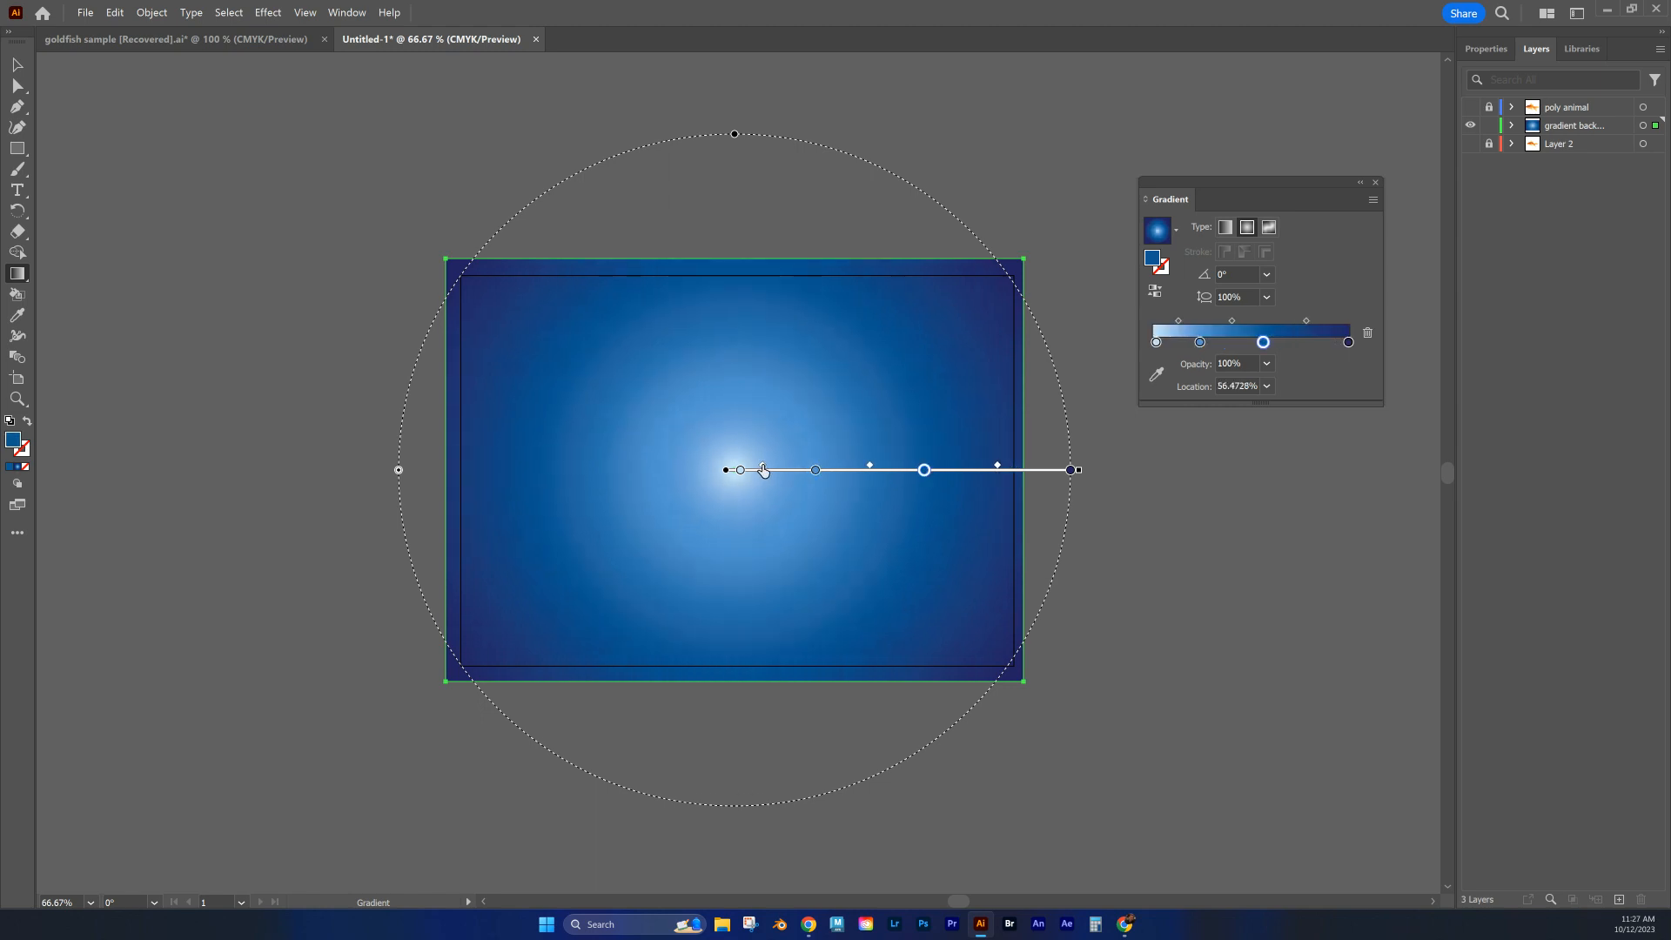
pyautogui.moveTo(739, 477); pyautogui.dragTo(723, 475)
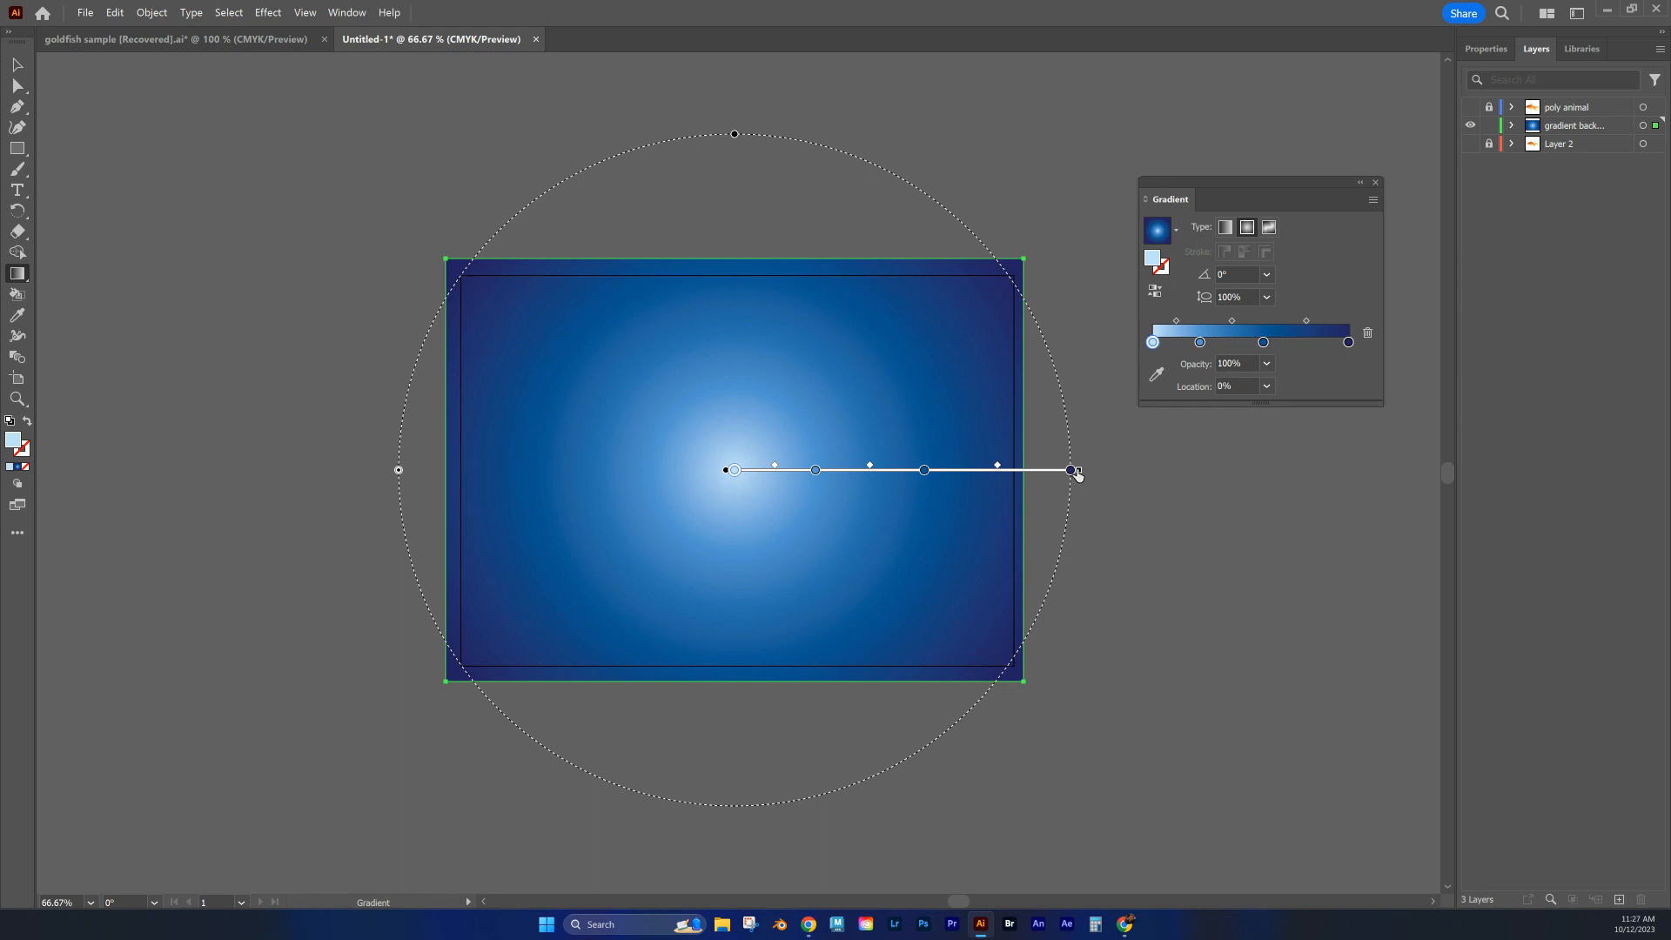
pyautogui.moveTo(1077, 474); pyautogui.dragTo(1056, 473)
pyautogui.moveTo(729, 155); pyautogui.dragTo(718, 233)
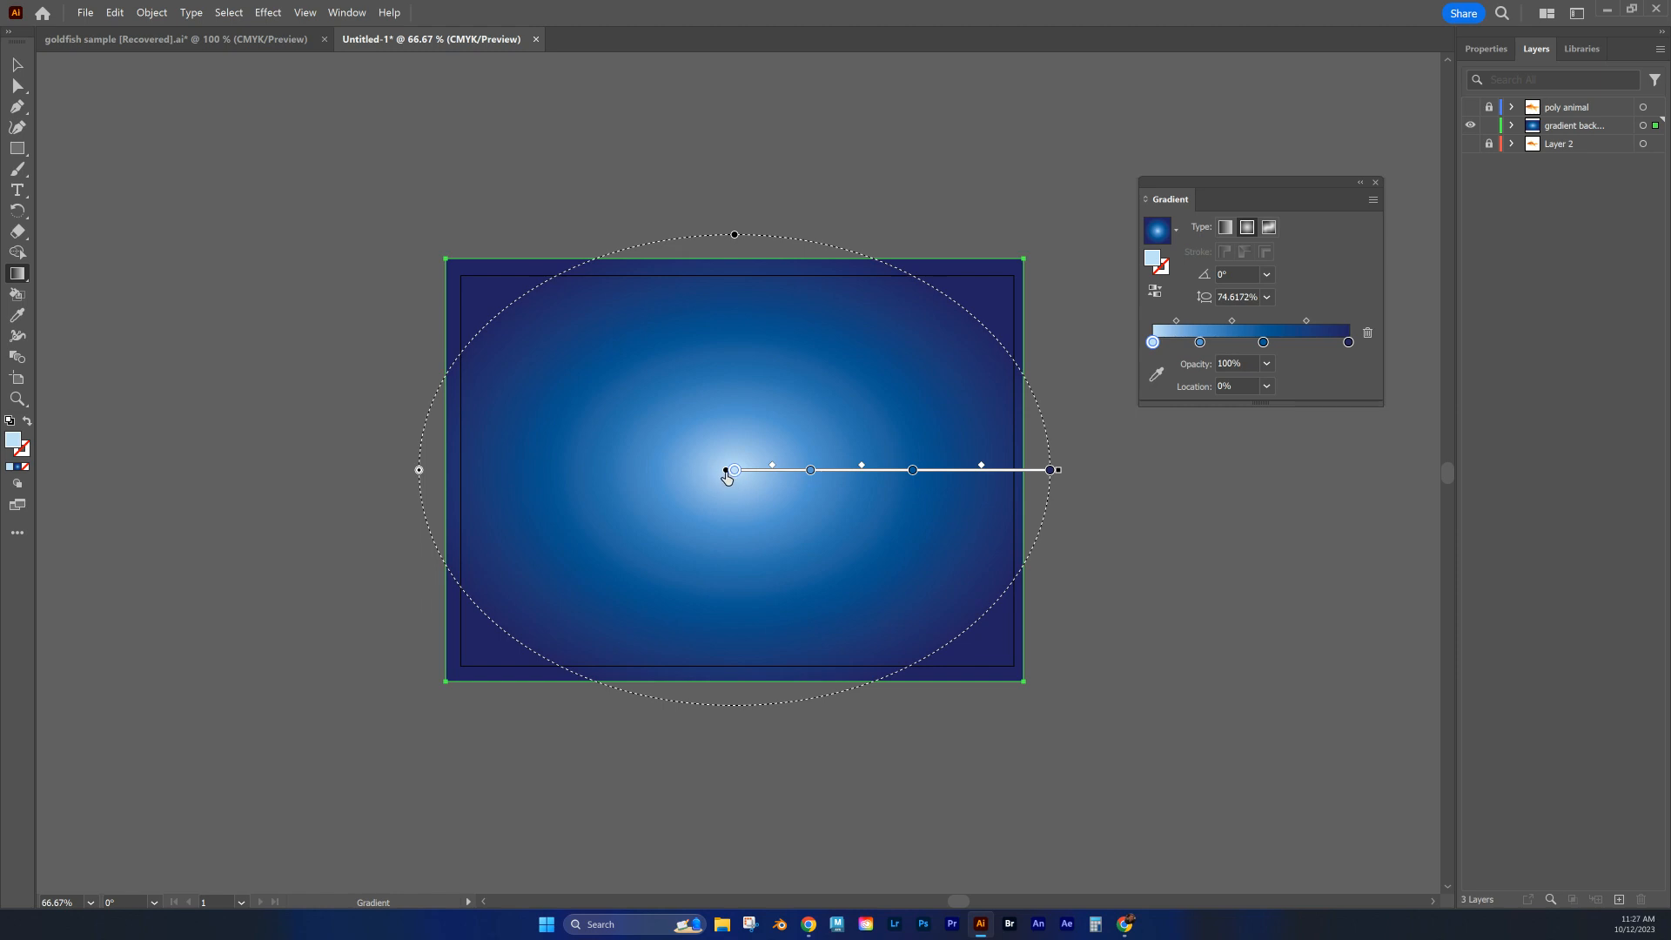
# Step: Try off-centre placements of the radial gradient, the last one starting near the rectangle's upper-left corner at about -34.1°
pyautogui.moveTo(771, 434); pyautogui.dragTo(540, 663)
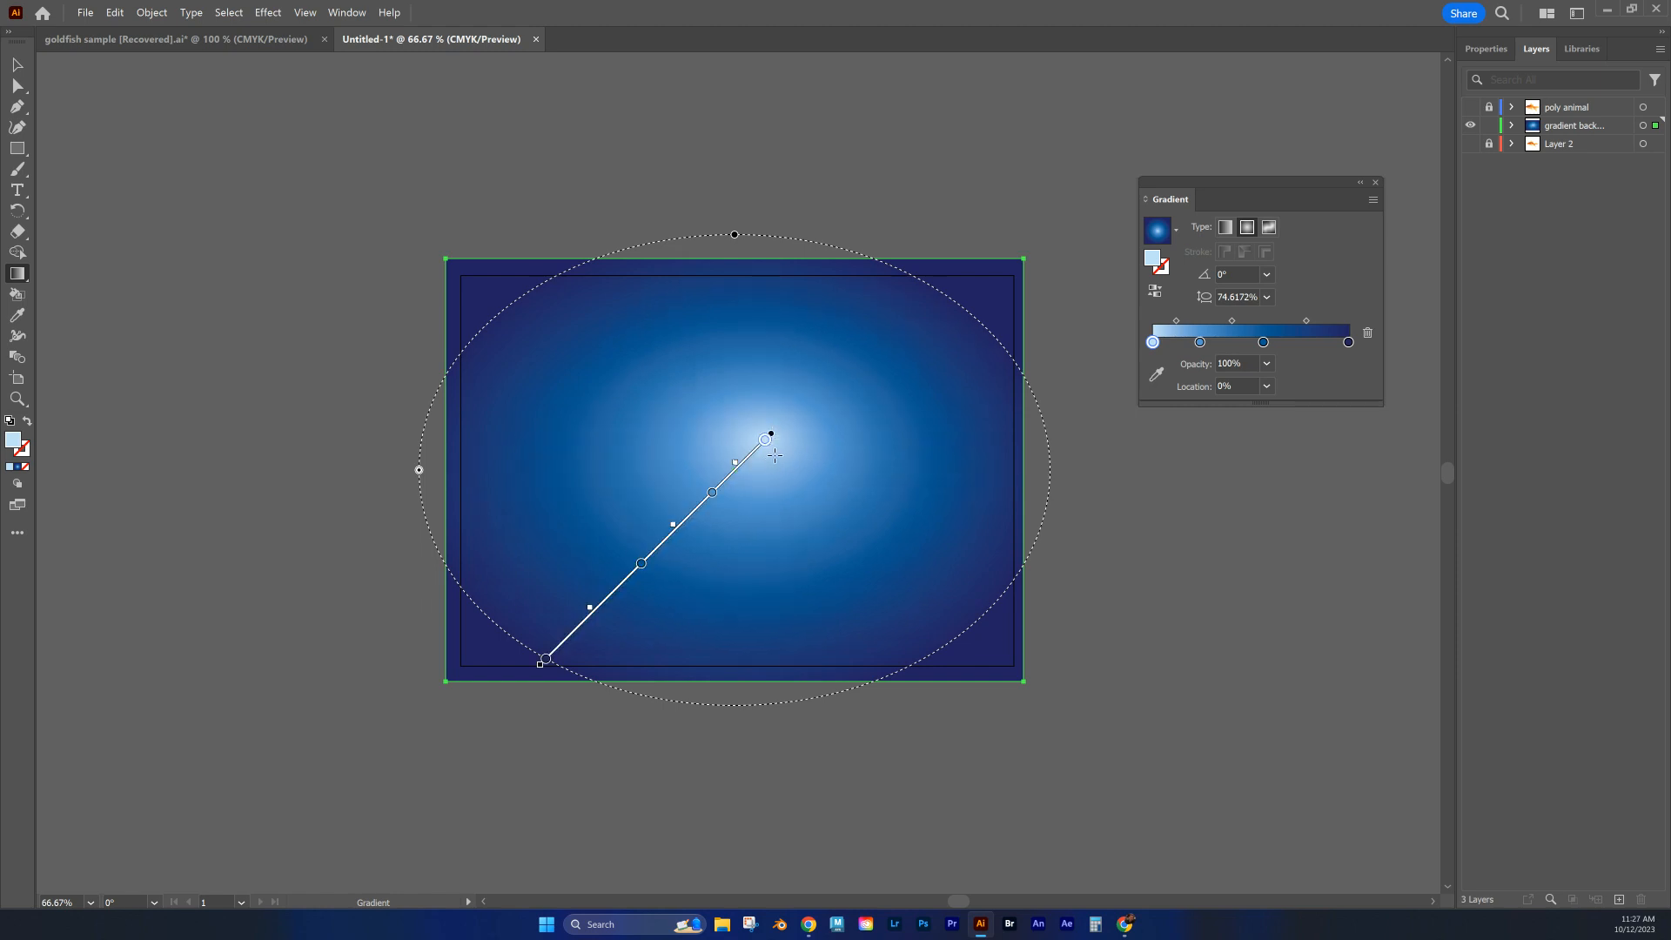
pyautogui.moveTo(818, 415); pyautogui.dragTo(824, 421)
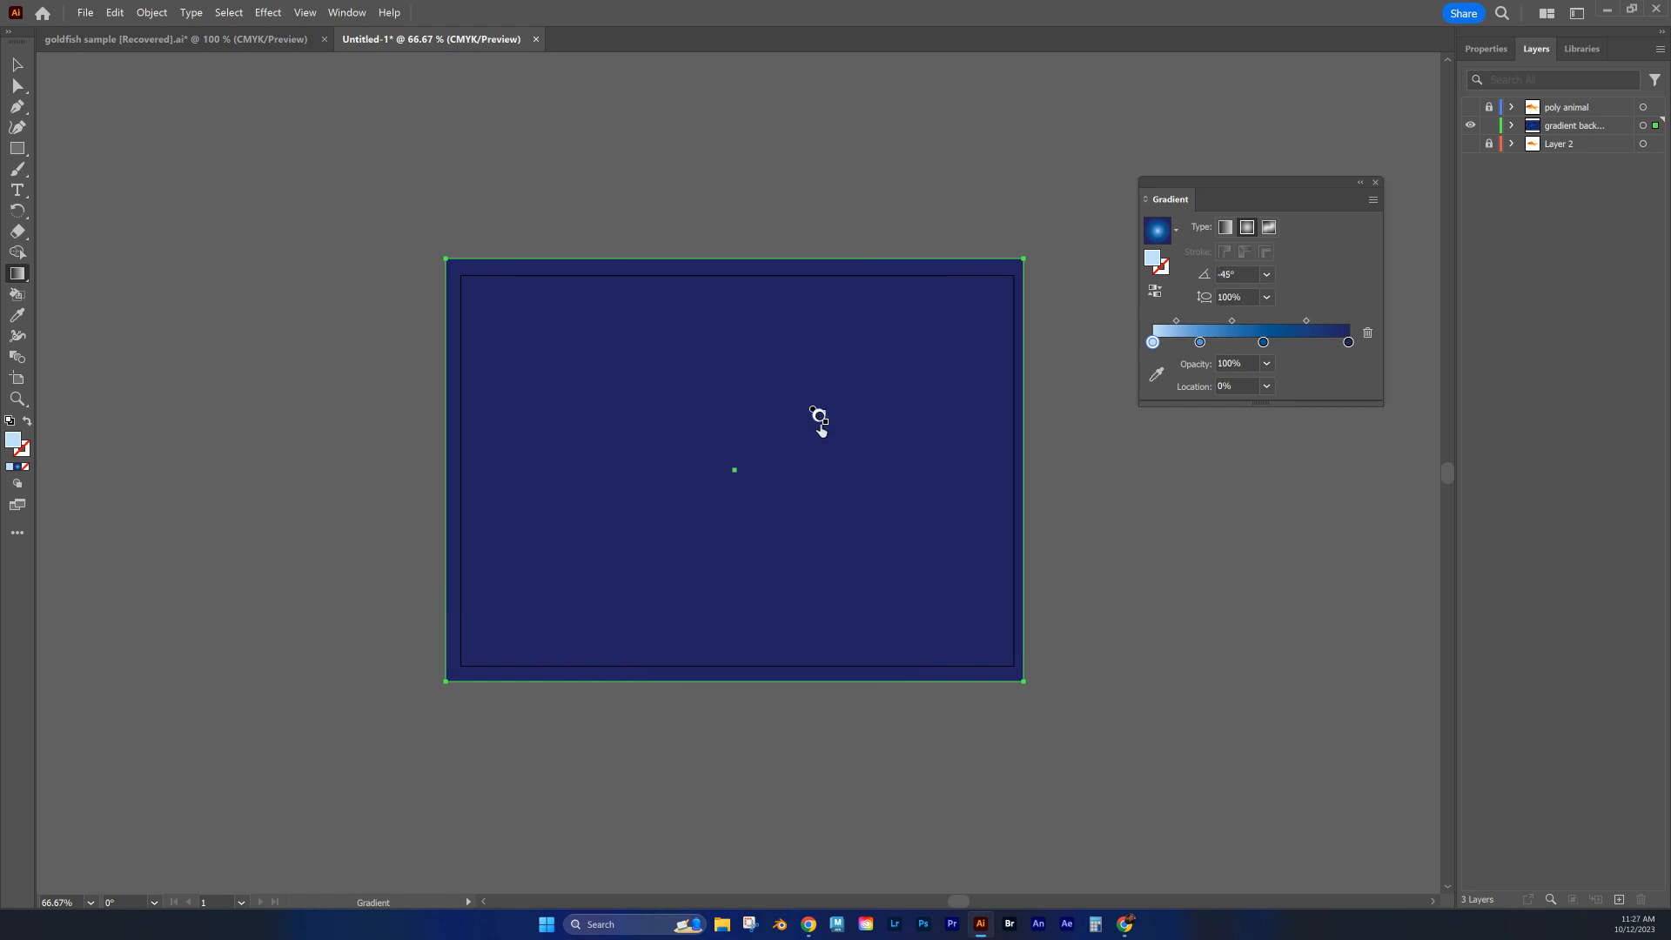
pyautogui.hotkey('ctrl', 'z')
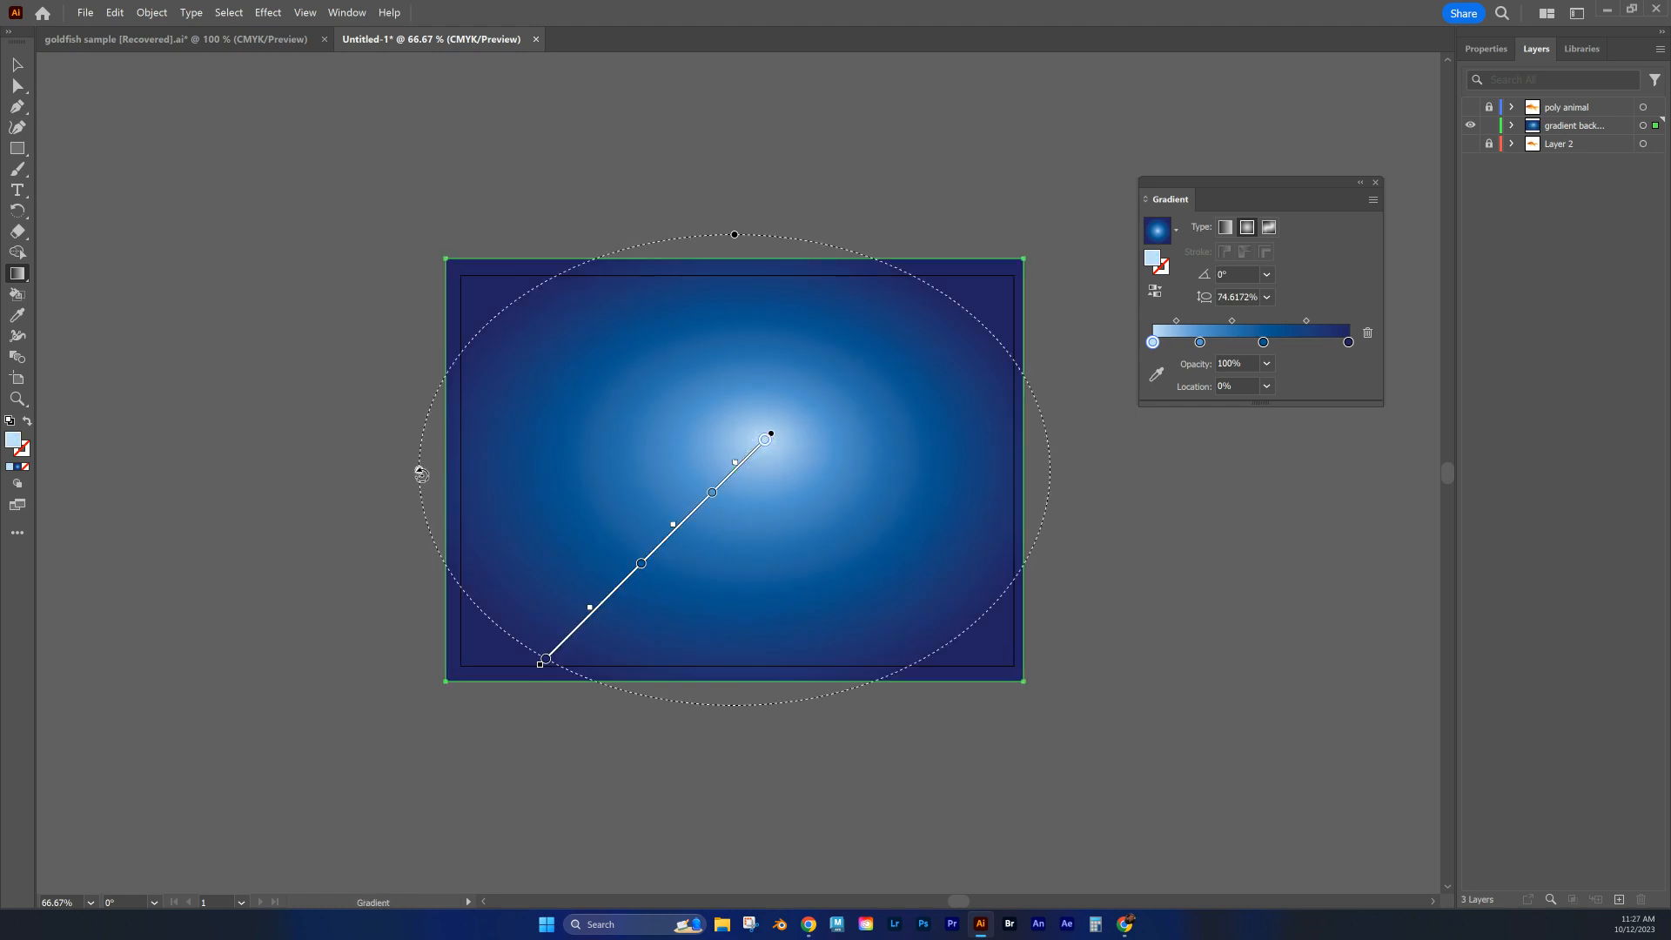
pyautogui.moveTo(418, 467); pyautogui.dragTo(310, 522)
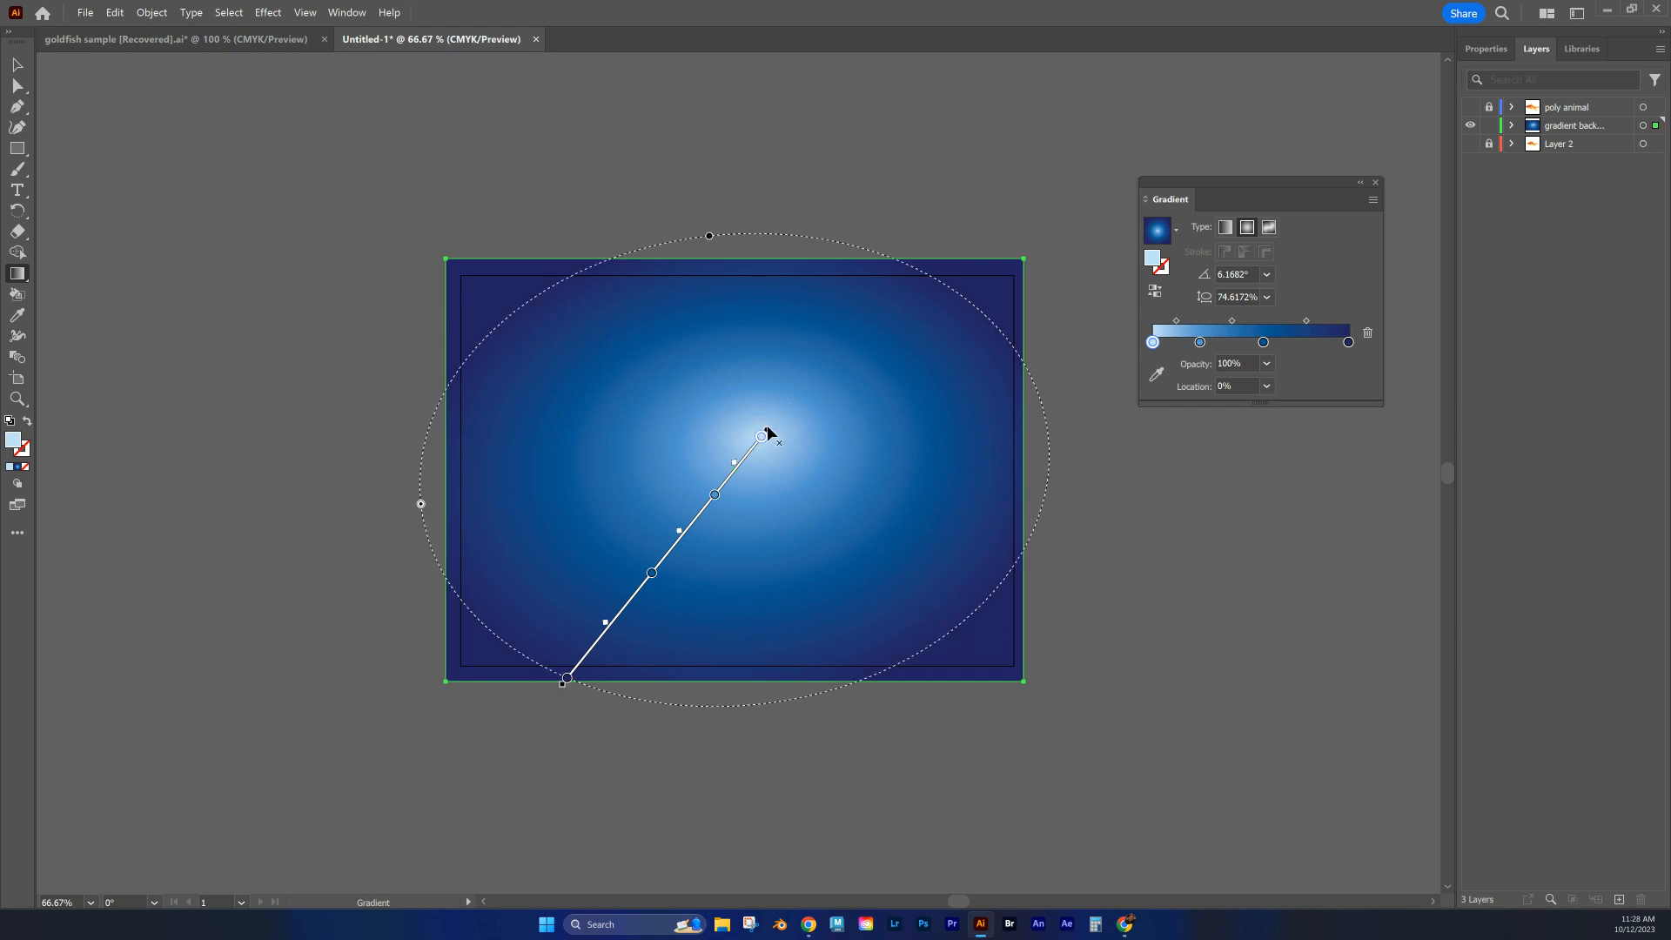
pyautogui.moveTo(867, 410)
pyautogui.mouseDown()
pyautogui.moveTo(1323, 352)
pyautogui.moveTo(1249, 387)
pyautogui.mouseUp()
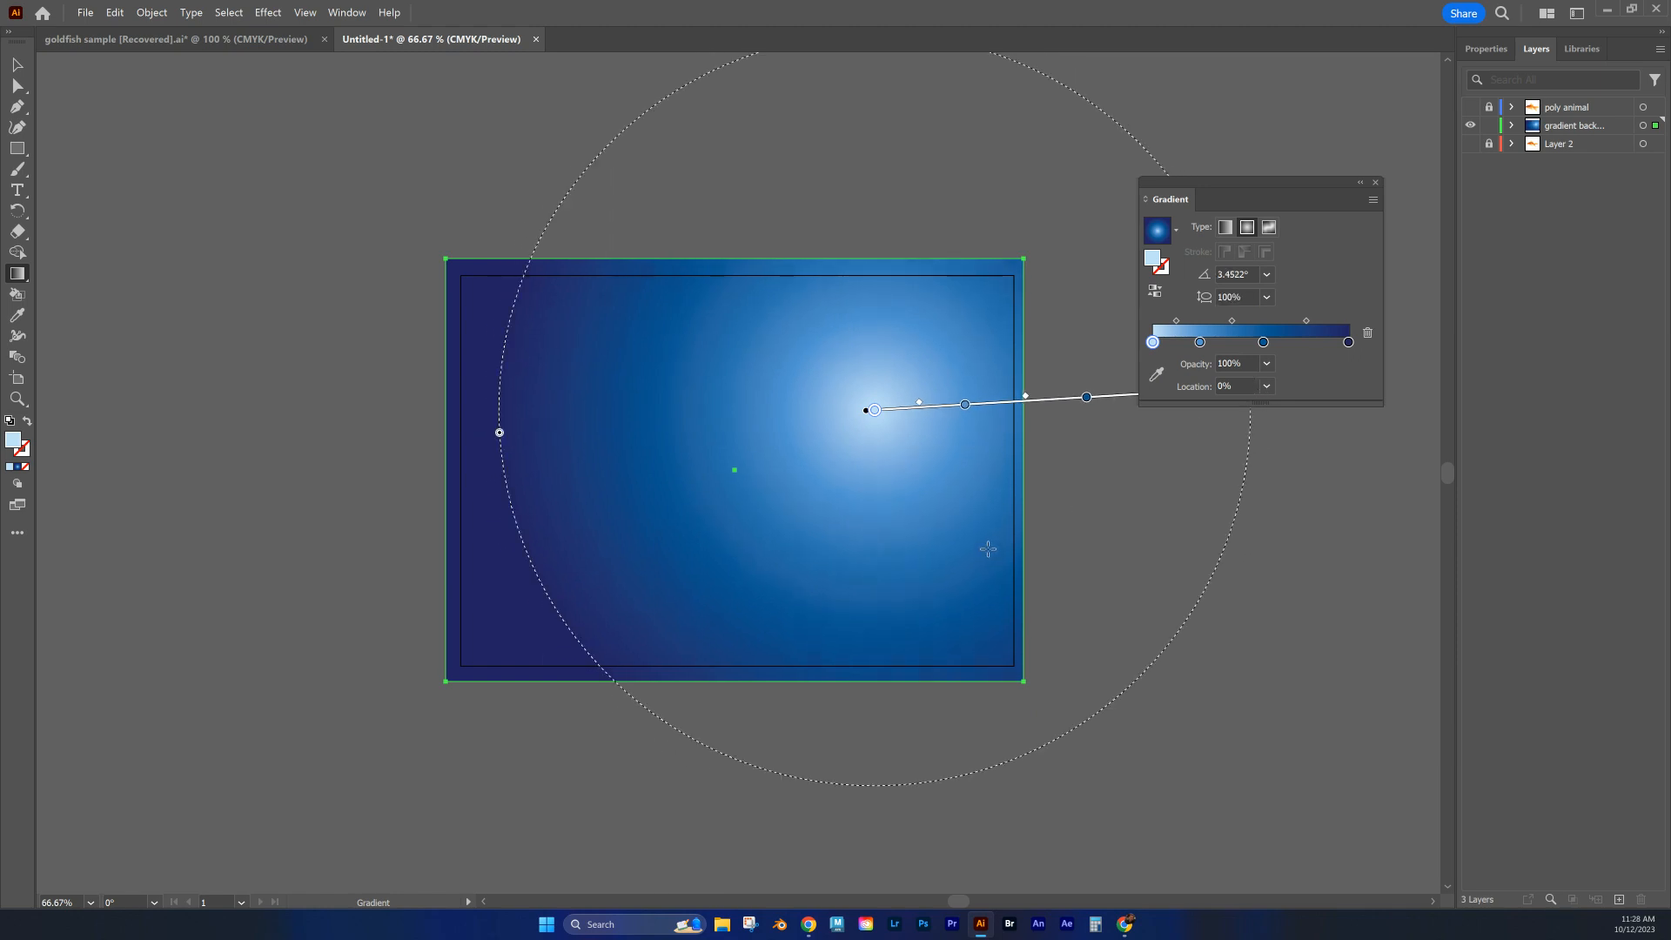
pyautogui.moveTo(491, 317); pyautogui.dragTo(868, 574)
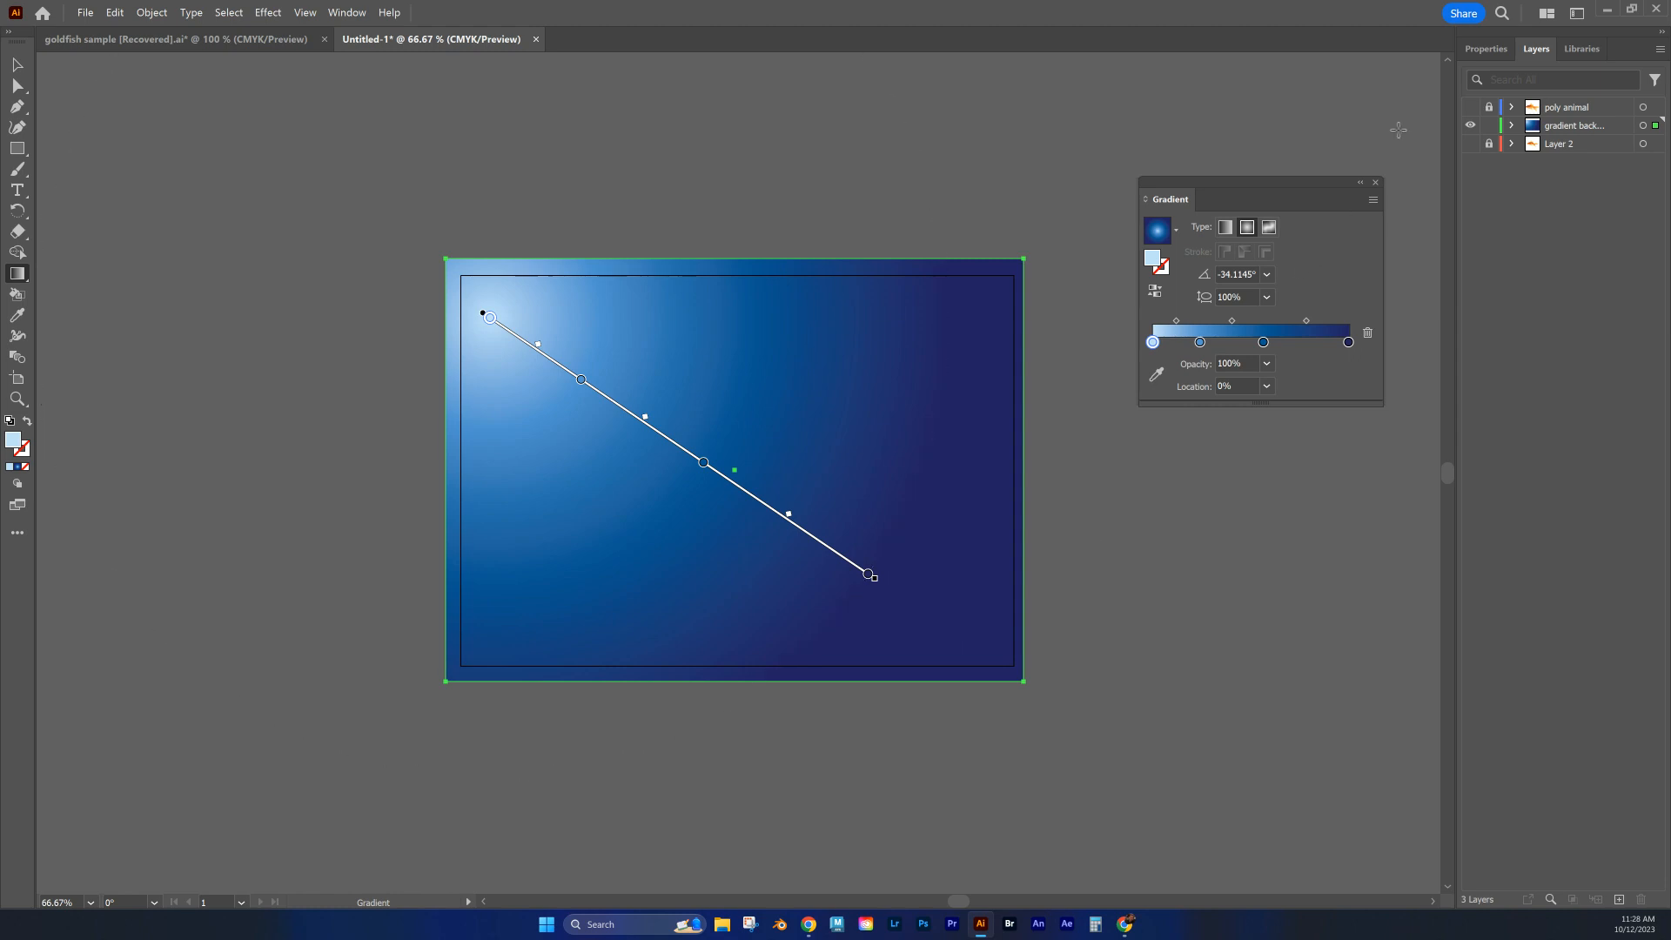
# Step: Show the poly animal layer and redraw the background's radial gradient from just behind the fish's dorsal fin at about -55.4°
pyautogui.click(1470, 108)
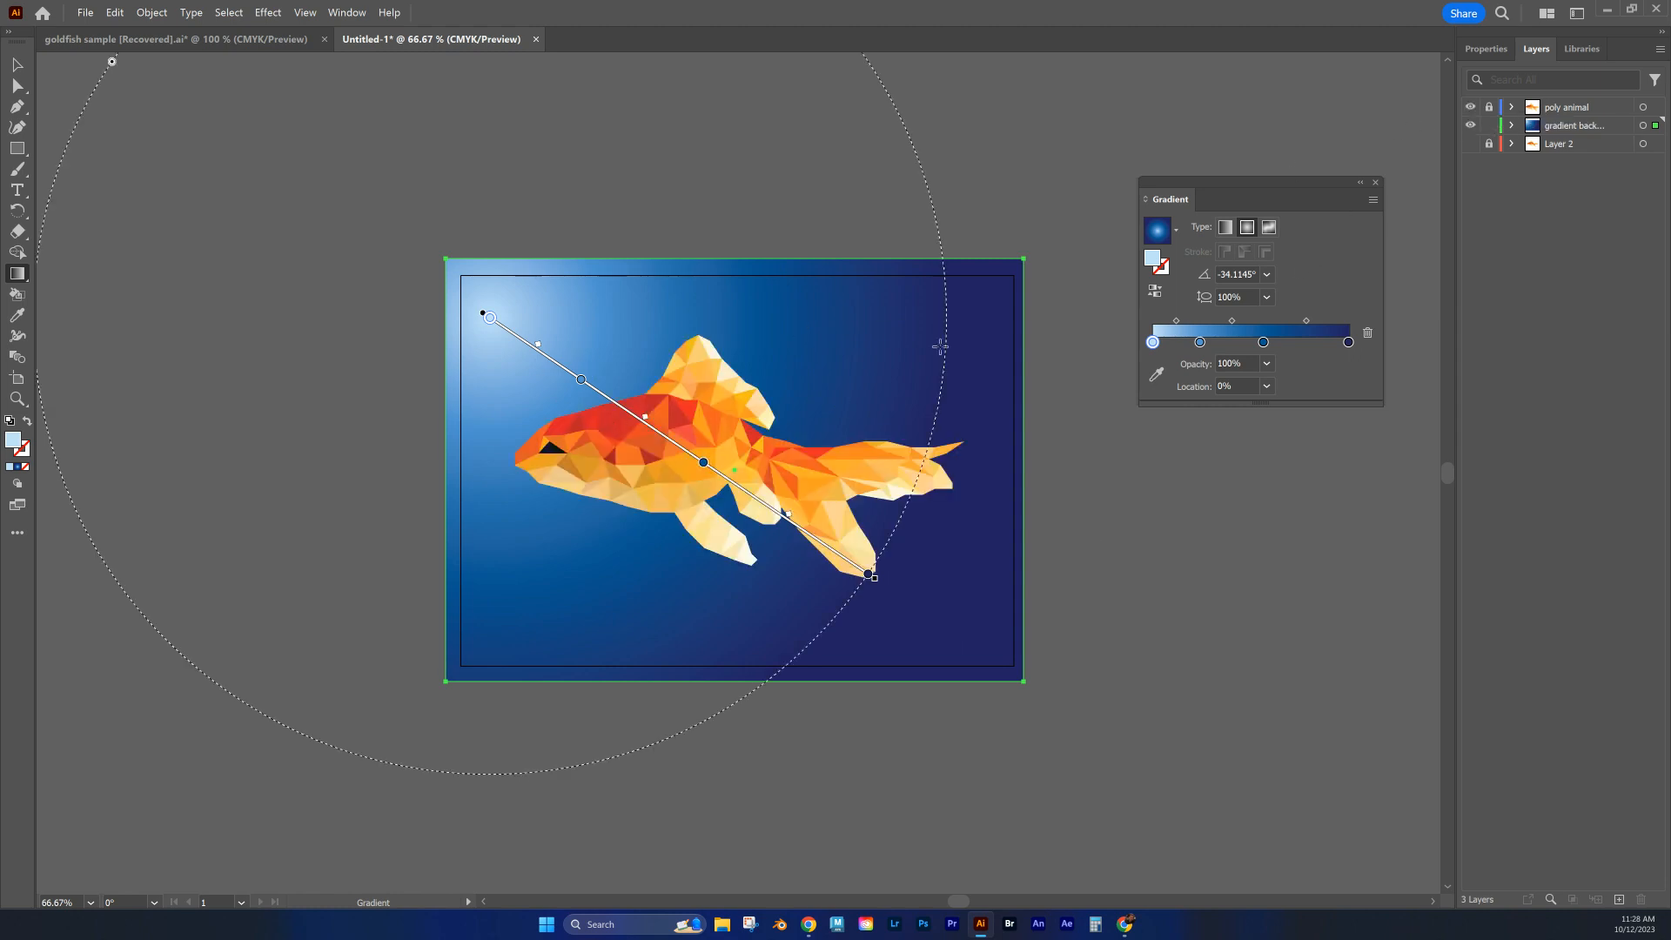
pyautogui.click(1489, 107)
pyautogui.click(1598, 129)
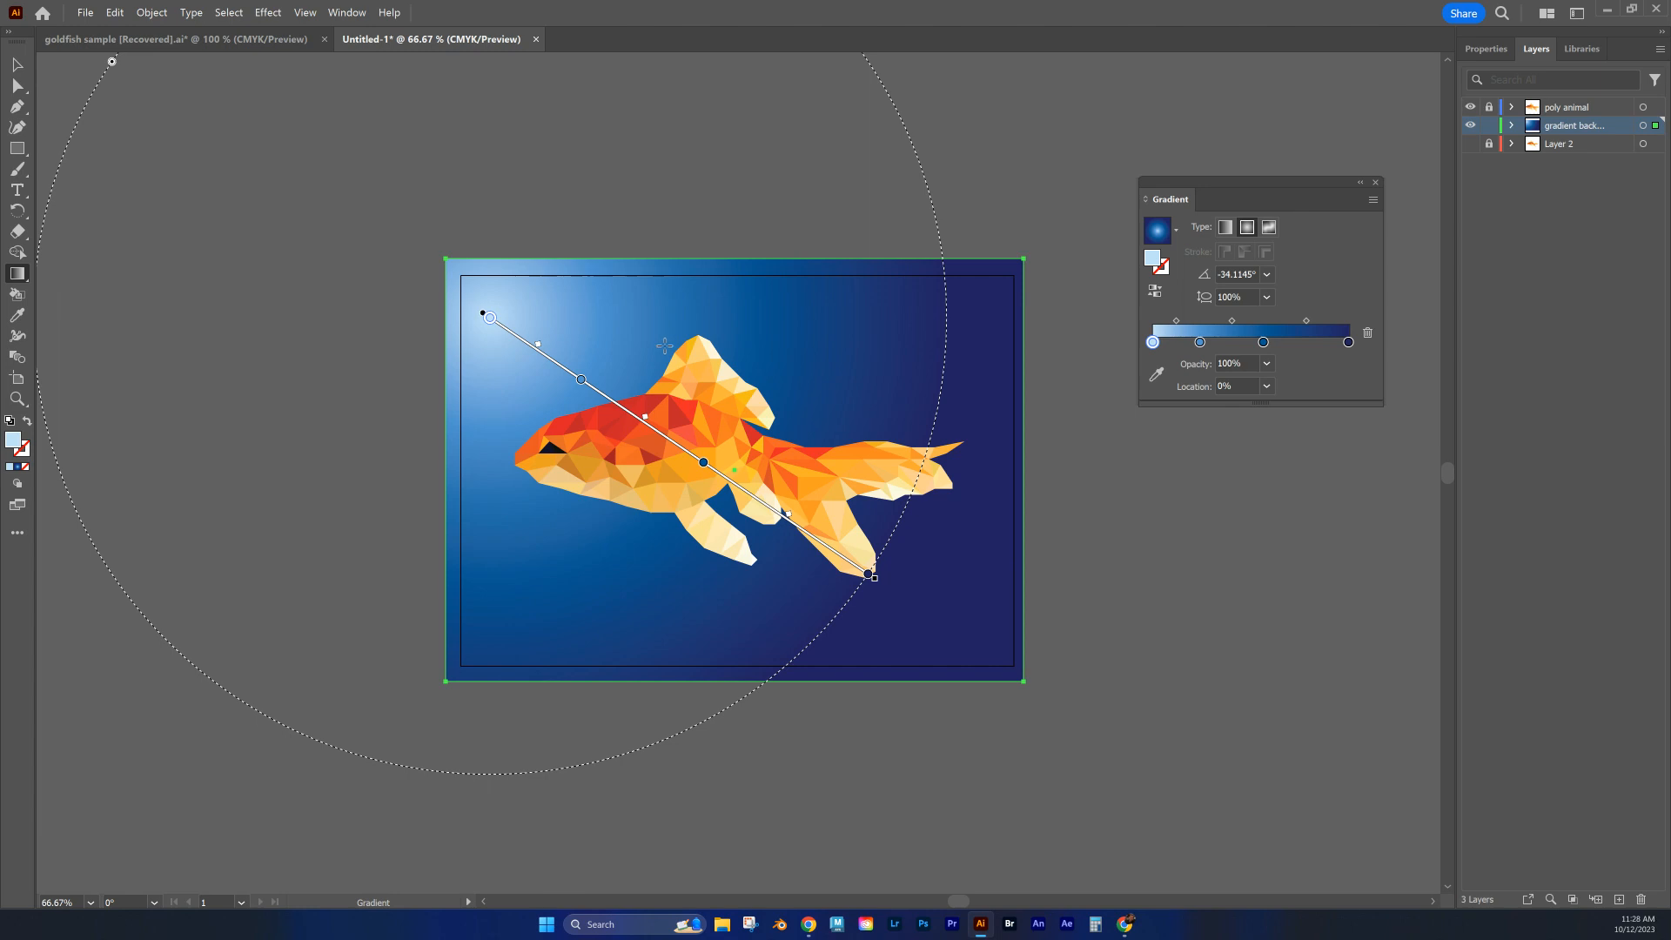
pyautogui.moveTo(842, 314); pyautogui.dragTo(1070, 633)
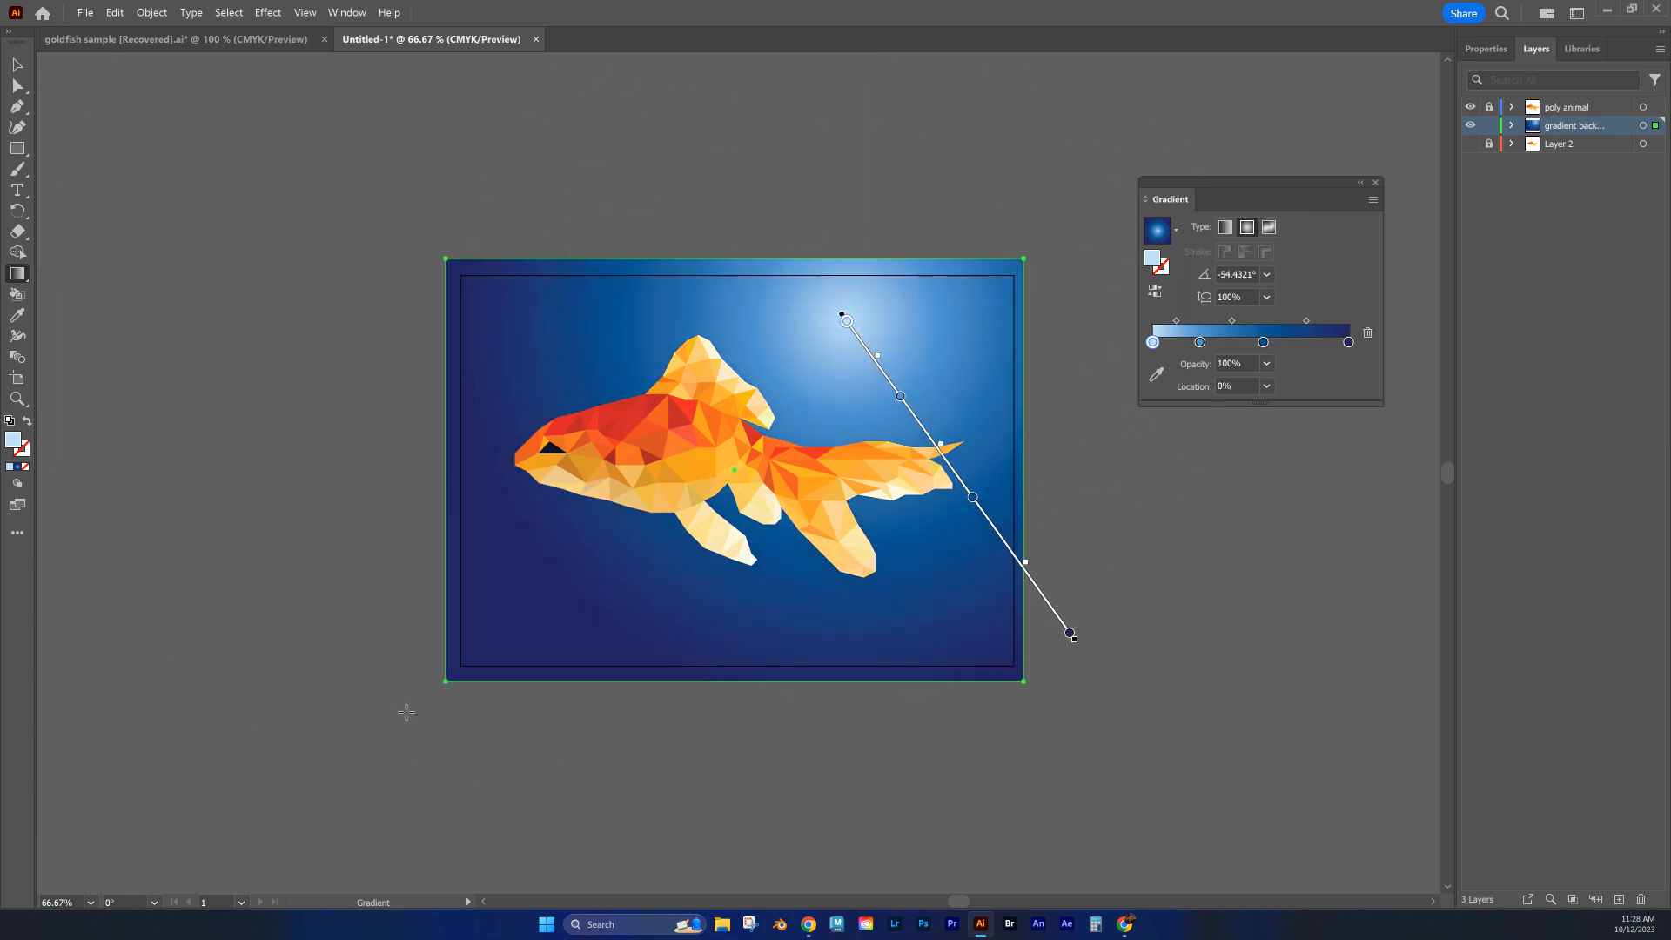
pyautogui.moveTo(772, 400); pyautogui.dragTo(963, 671)
pyautogui.press('v')
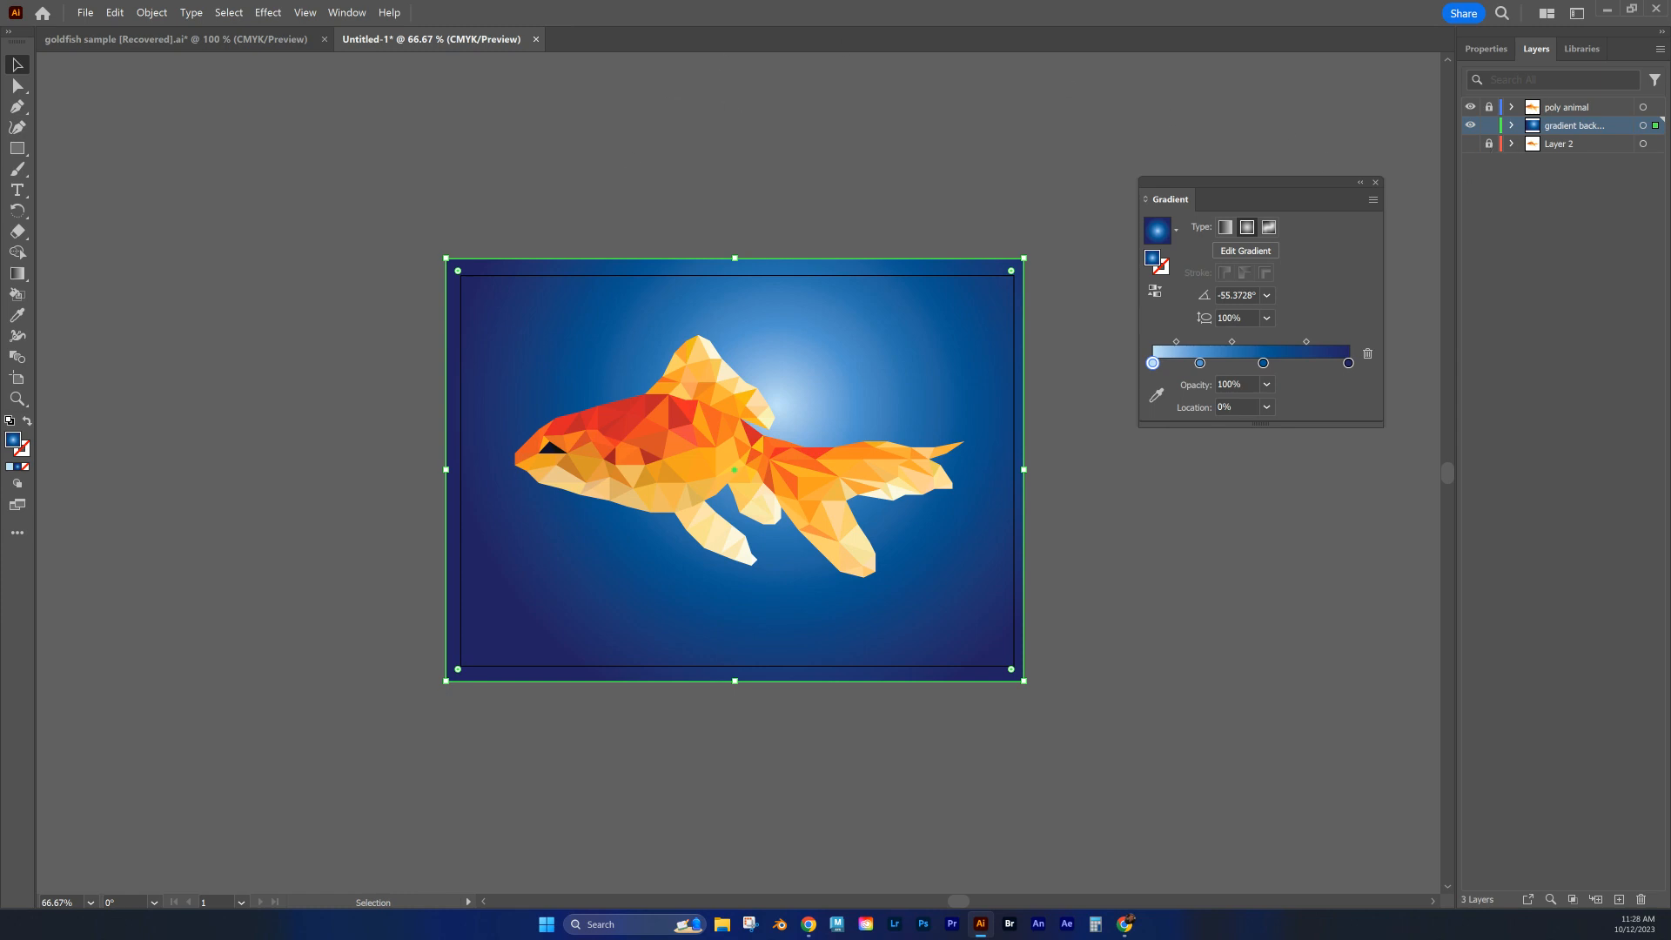
# Step: Start an Export As of the finished artwork with JPEG (*.JPG) as the file type
pyautogui.click(85, 12)
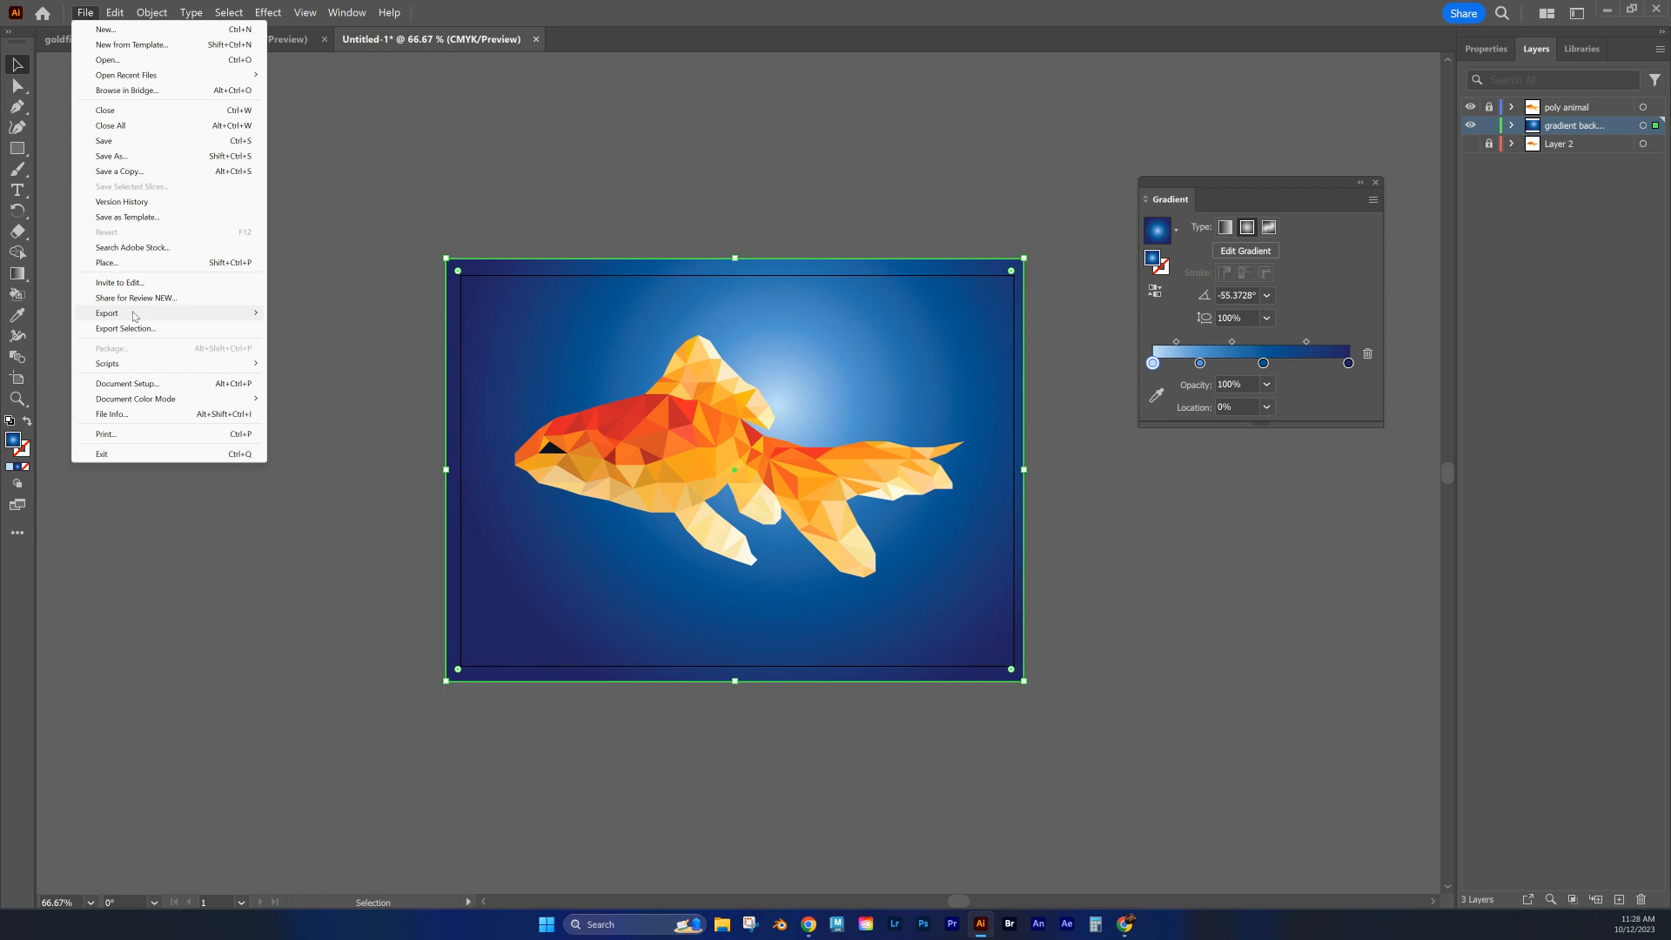
pyautogui.moveTo(133, 317)
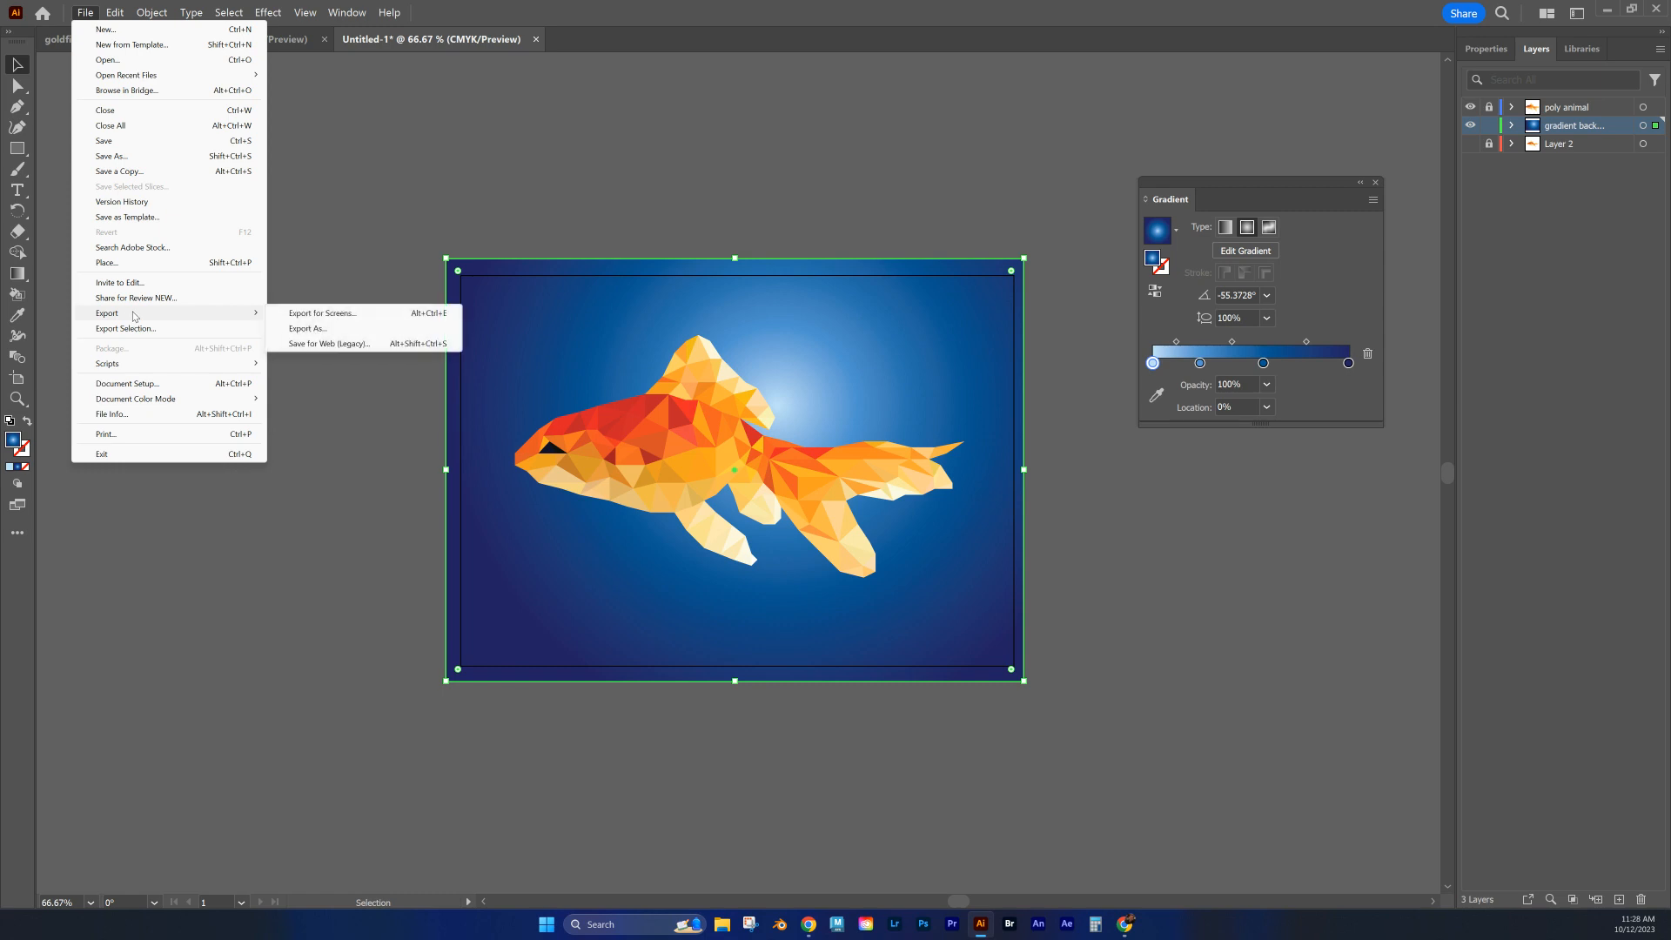
pyautogui.click(332, 329)
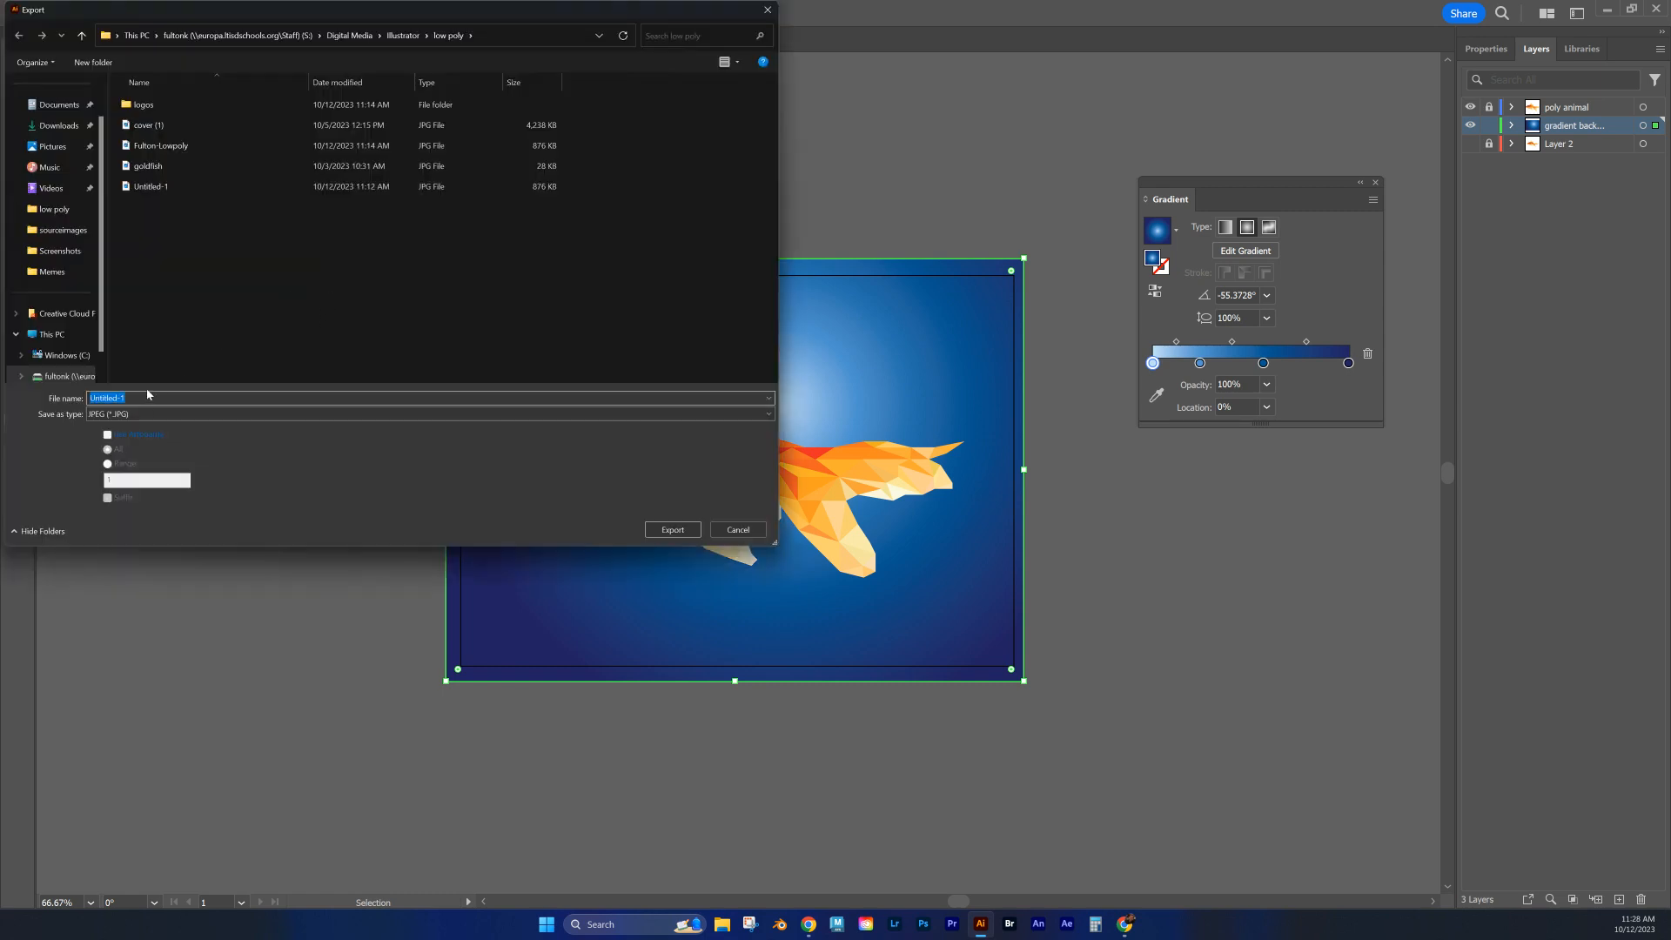
pyautogui.click(104, 414)
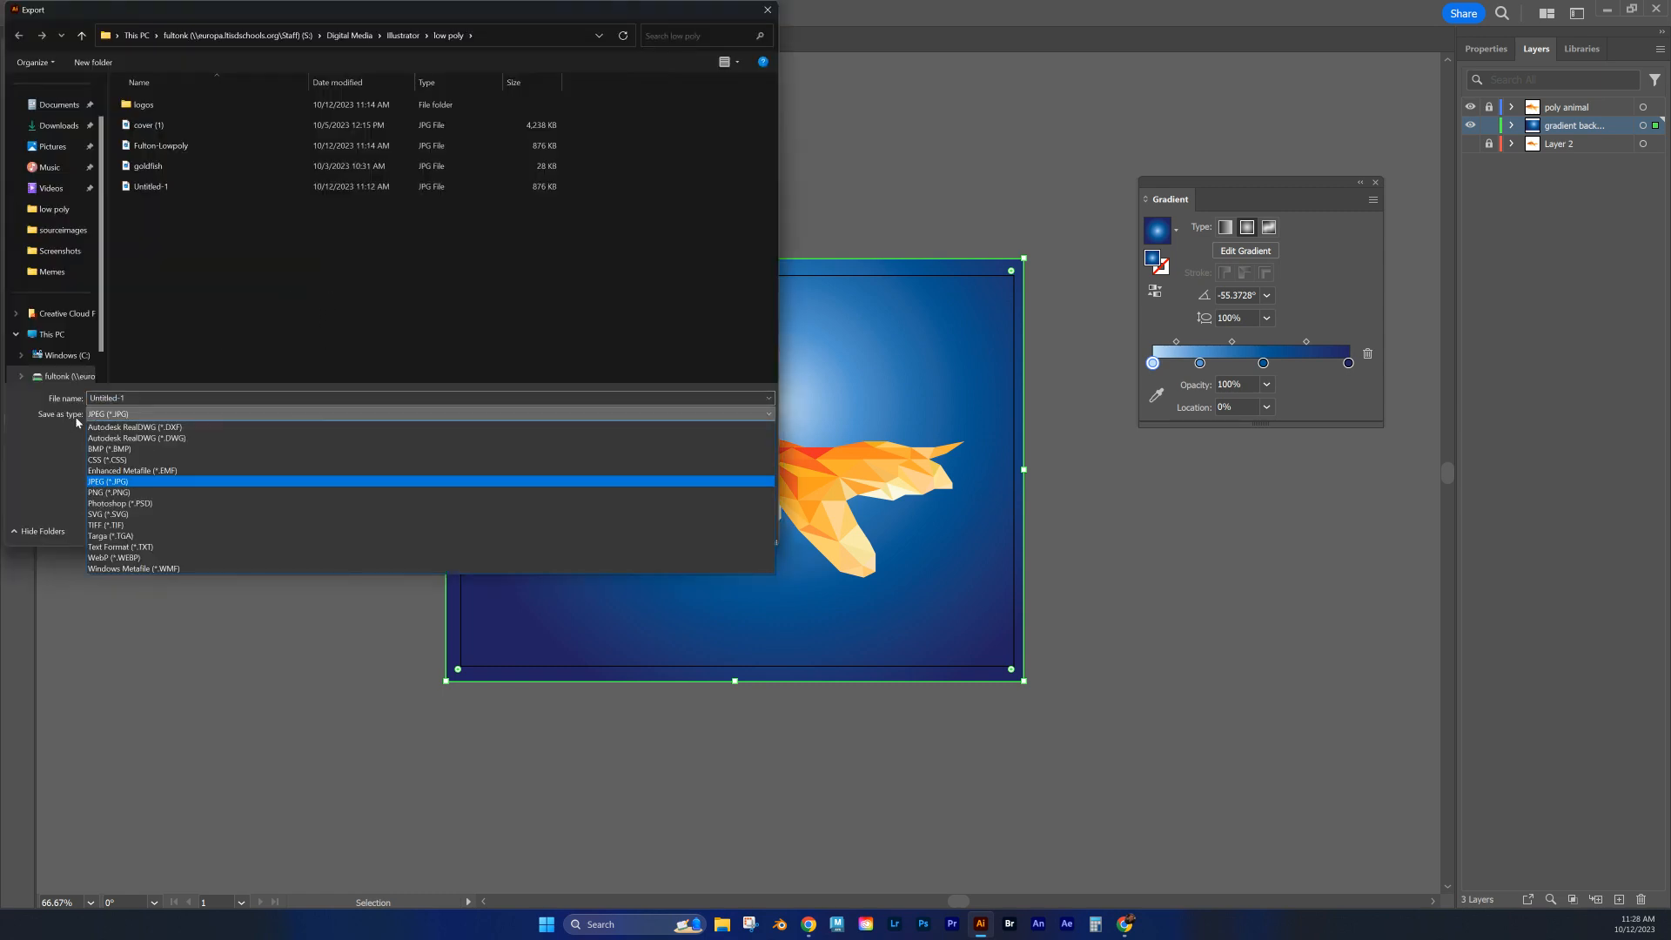
pyautogui.click(100, 484)
# Step: Name the export file with the author's surname followed by "-Lowpolyfish"
pyautogui.doubleClick(123, 397)
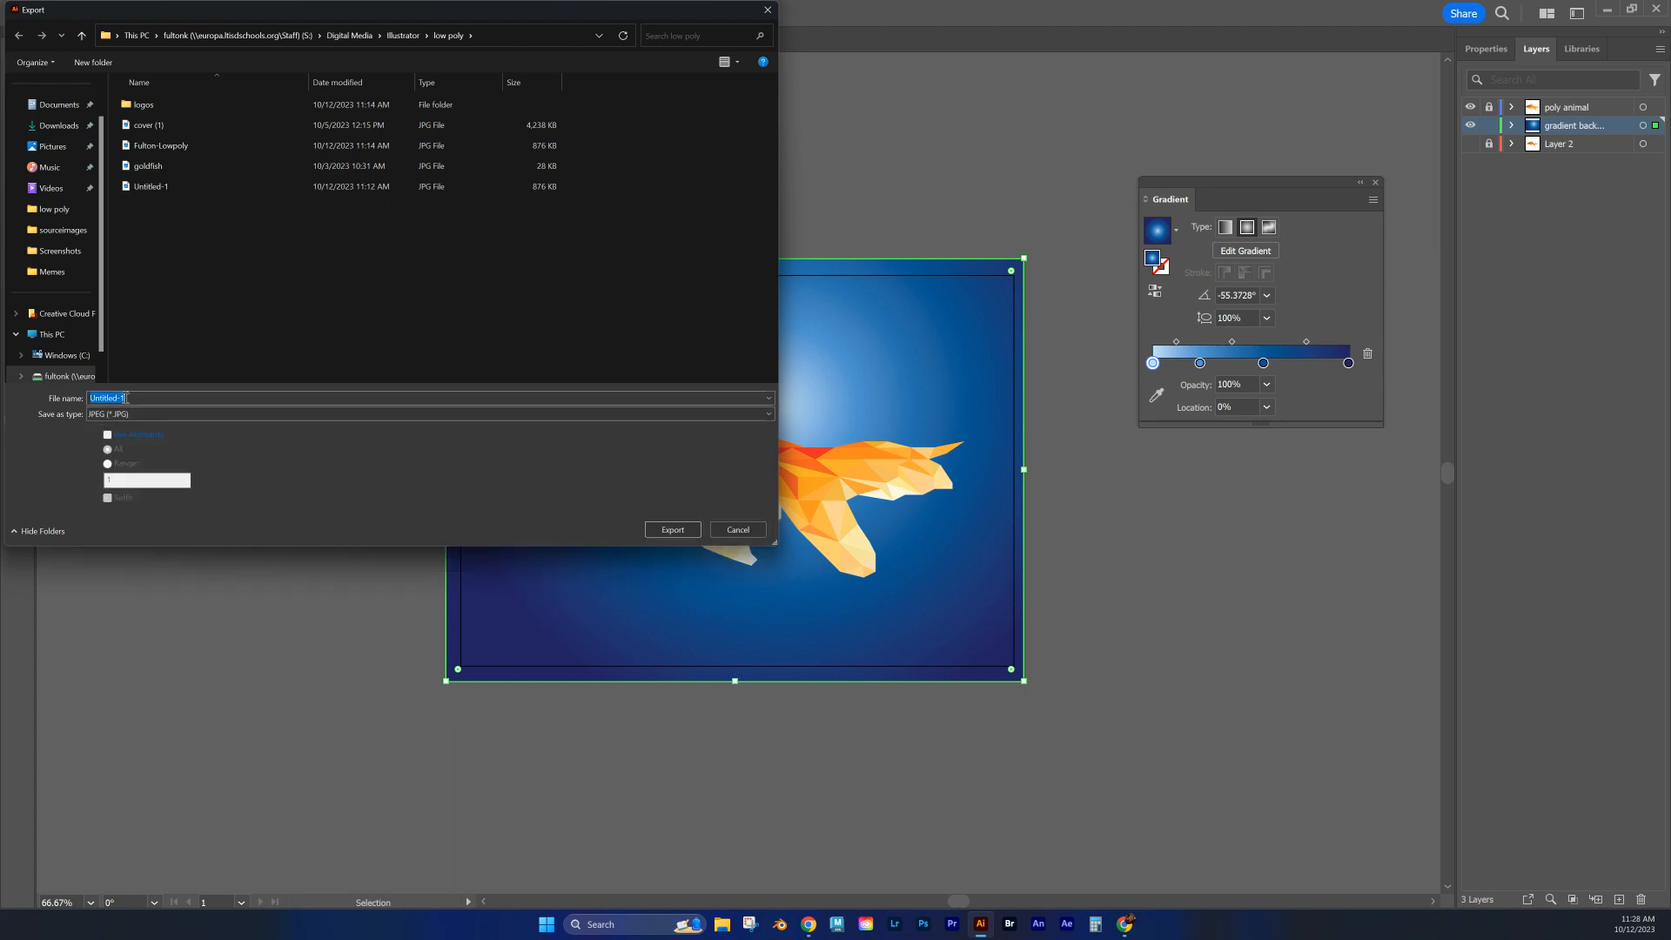
pyautogui.moveTo(137, 395); pyautogui.dragTo(64, 380)
pyautogui.write('Fulton-Lowpo')
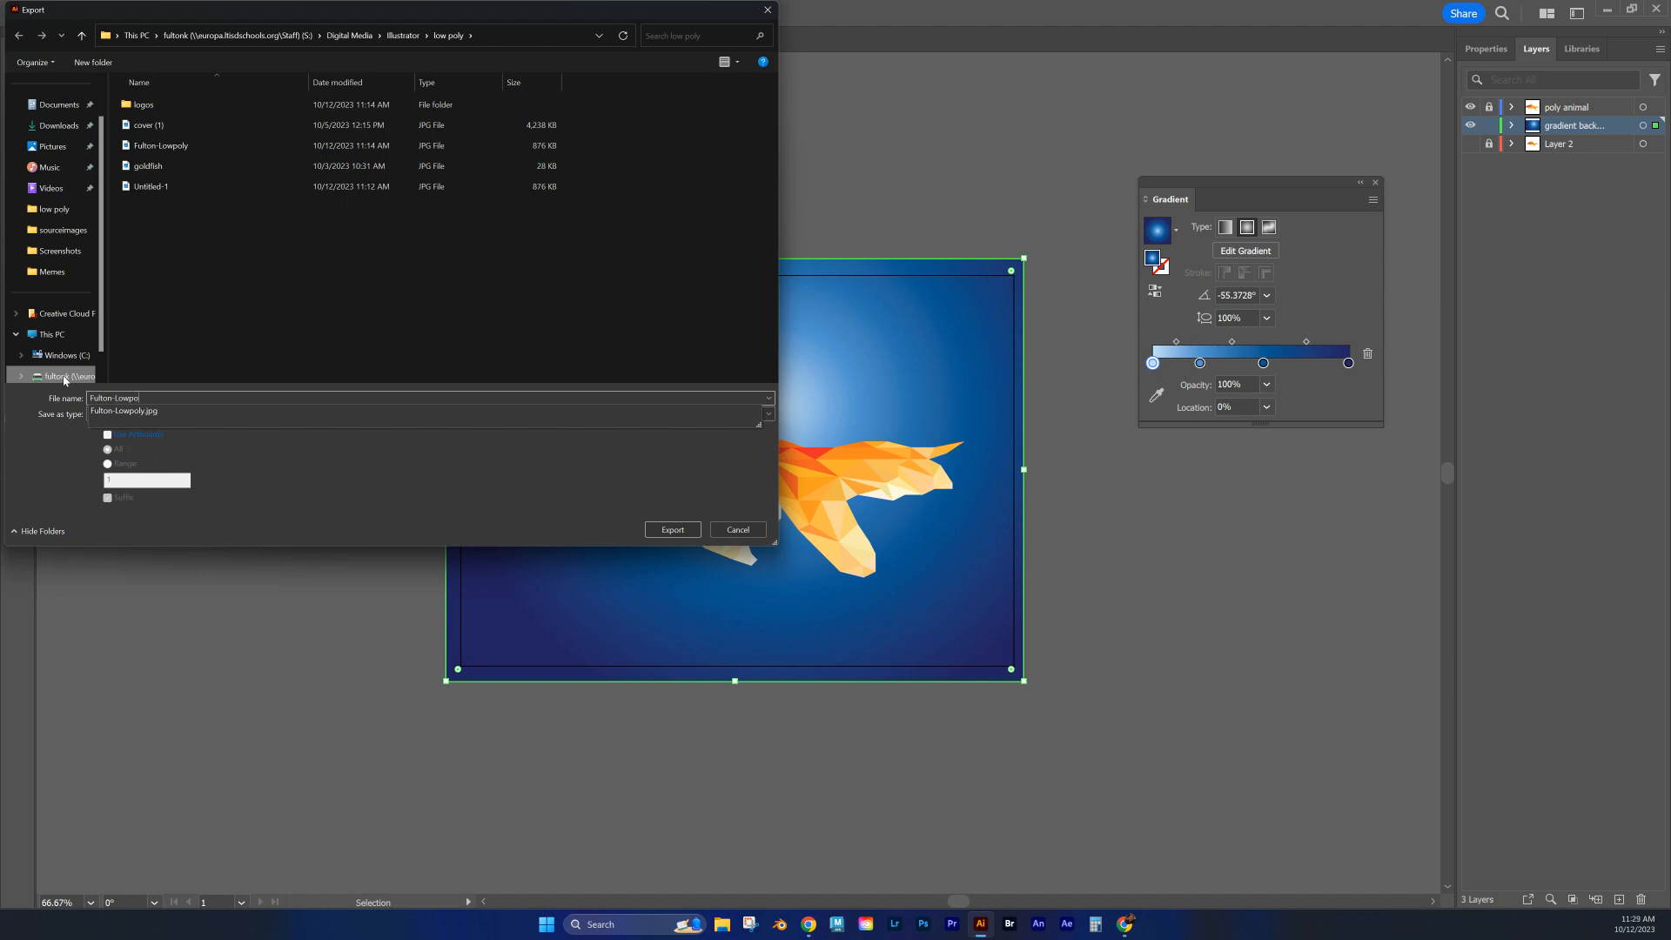
pyautogui.write('lyfish')
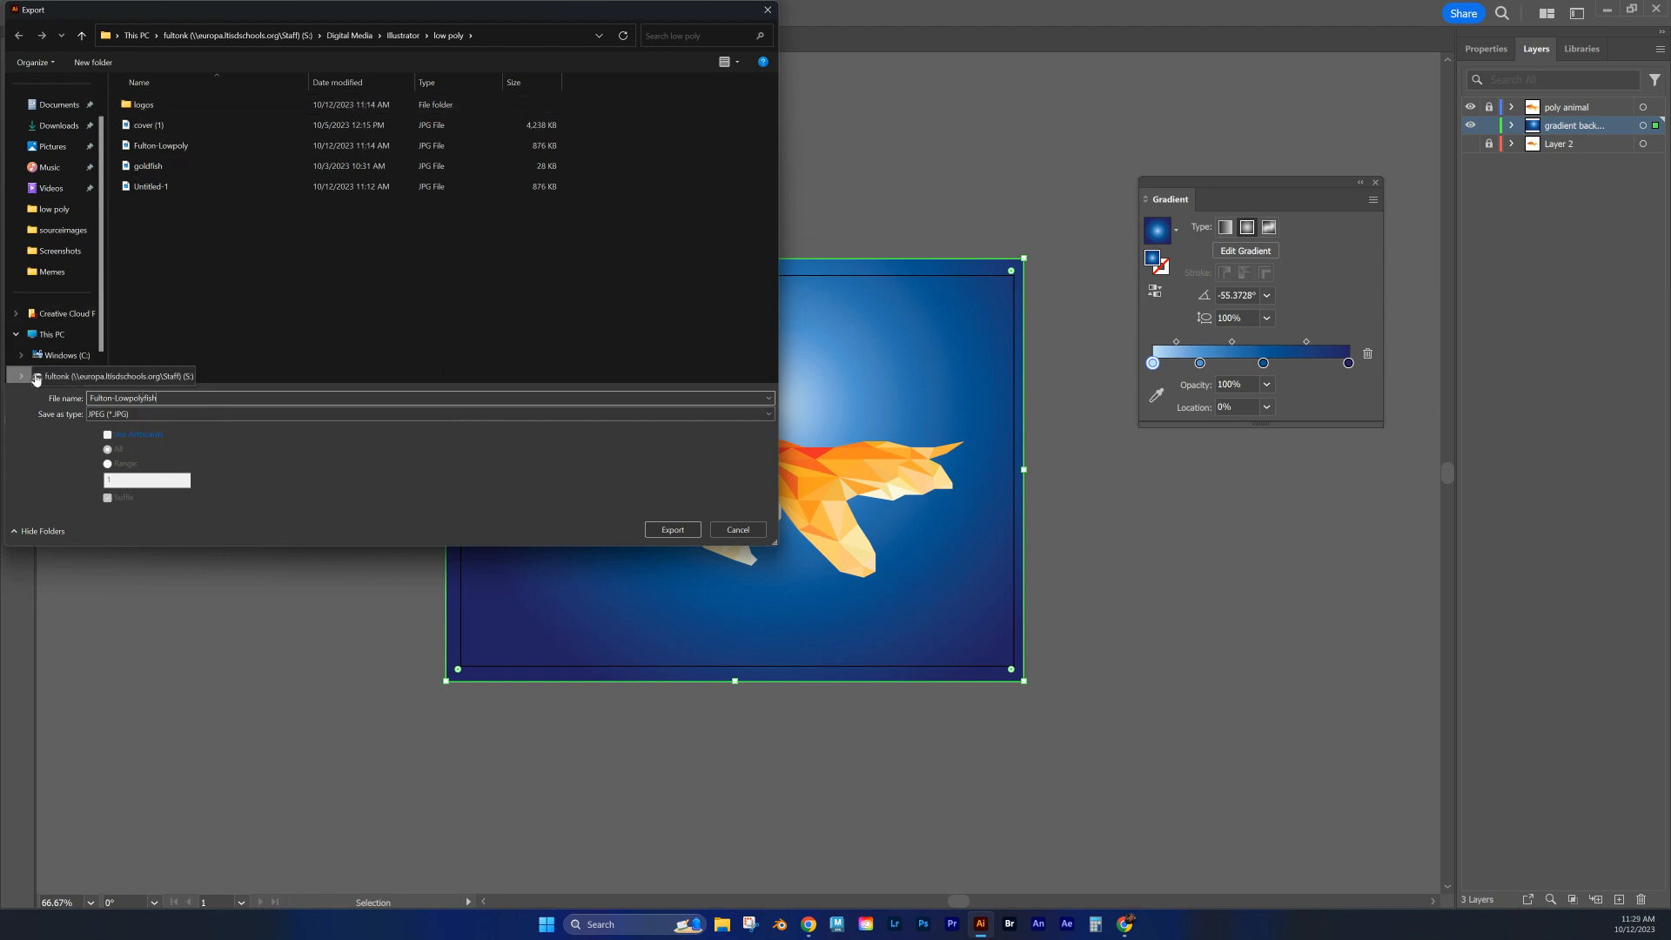
# Step: Choose the network staff drive's Digital Media > Illustrator > low poly folder as the destination and proceed with the JPEG export
pyautogui.scroll(-1, 70, 346)
pyautogui.click(64, 338)
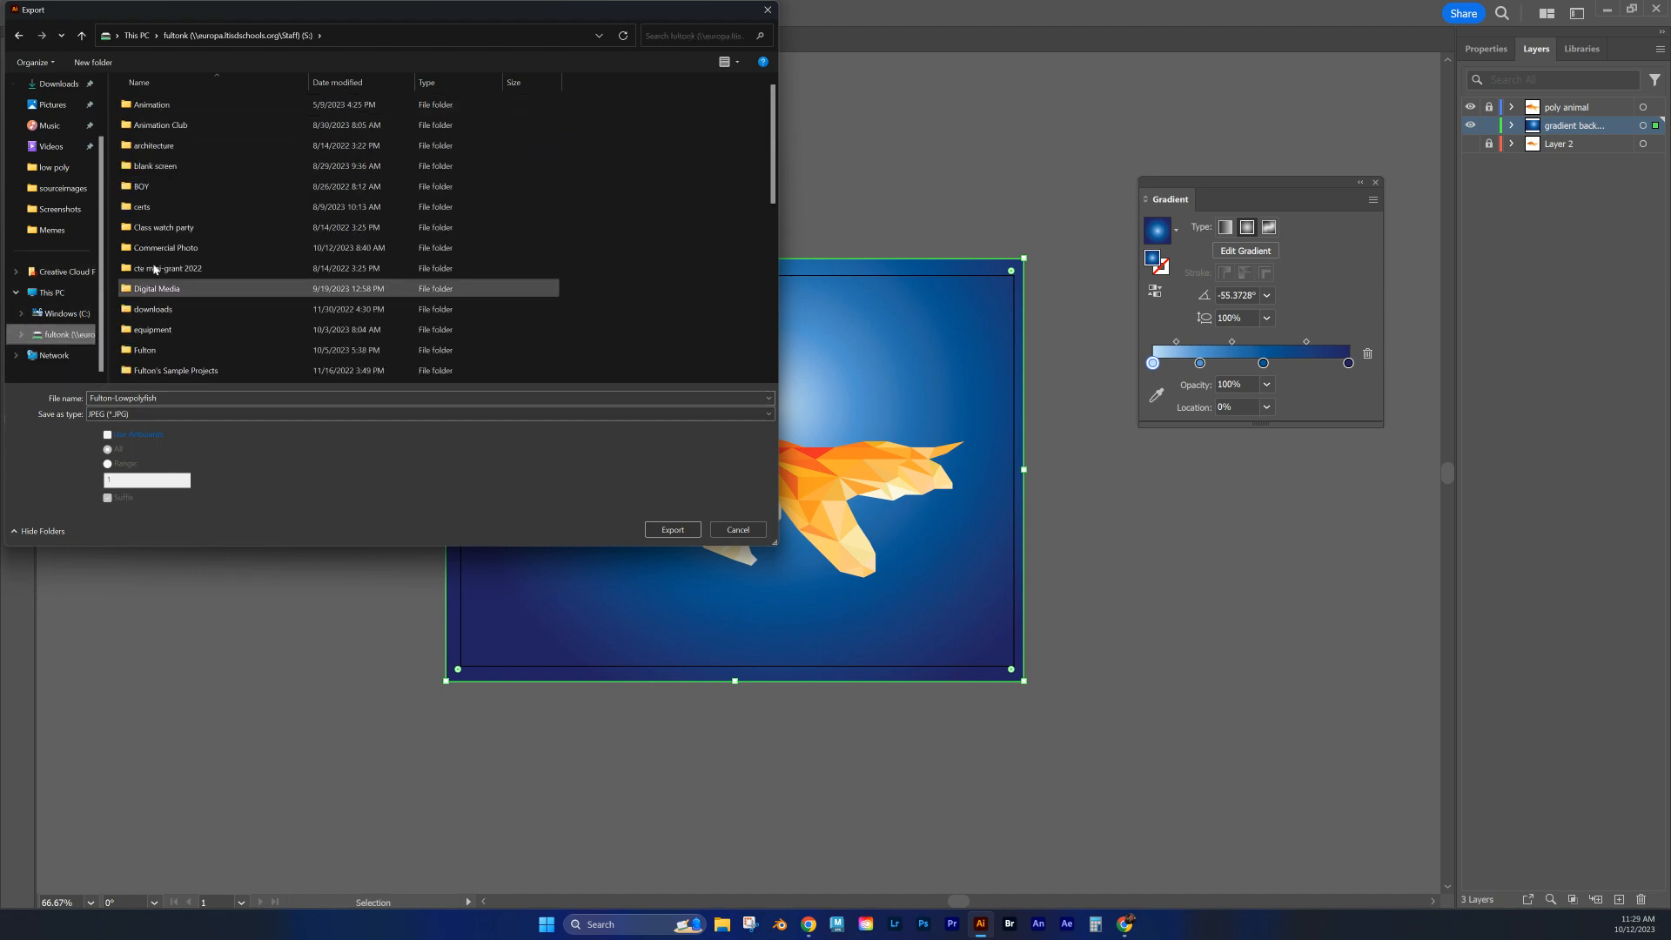
pyautogui.doubleClick(141, 288)
pyautogui.click(145, 167)
pyautogui.doubleClick(144, 167)
pyautogui.doubleClick(153, 166)
pyautogui.click(670, 528)
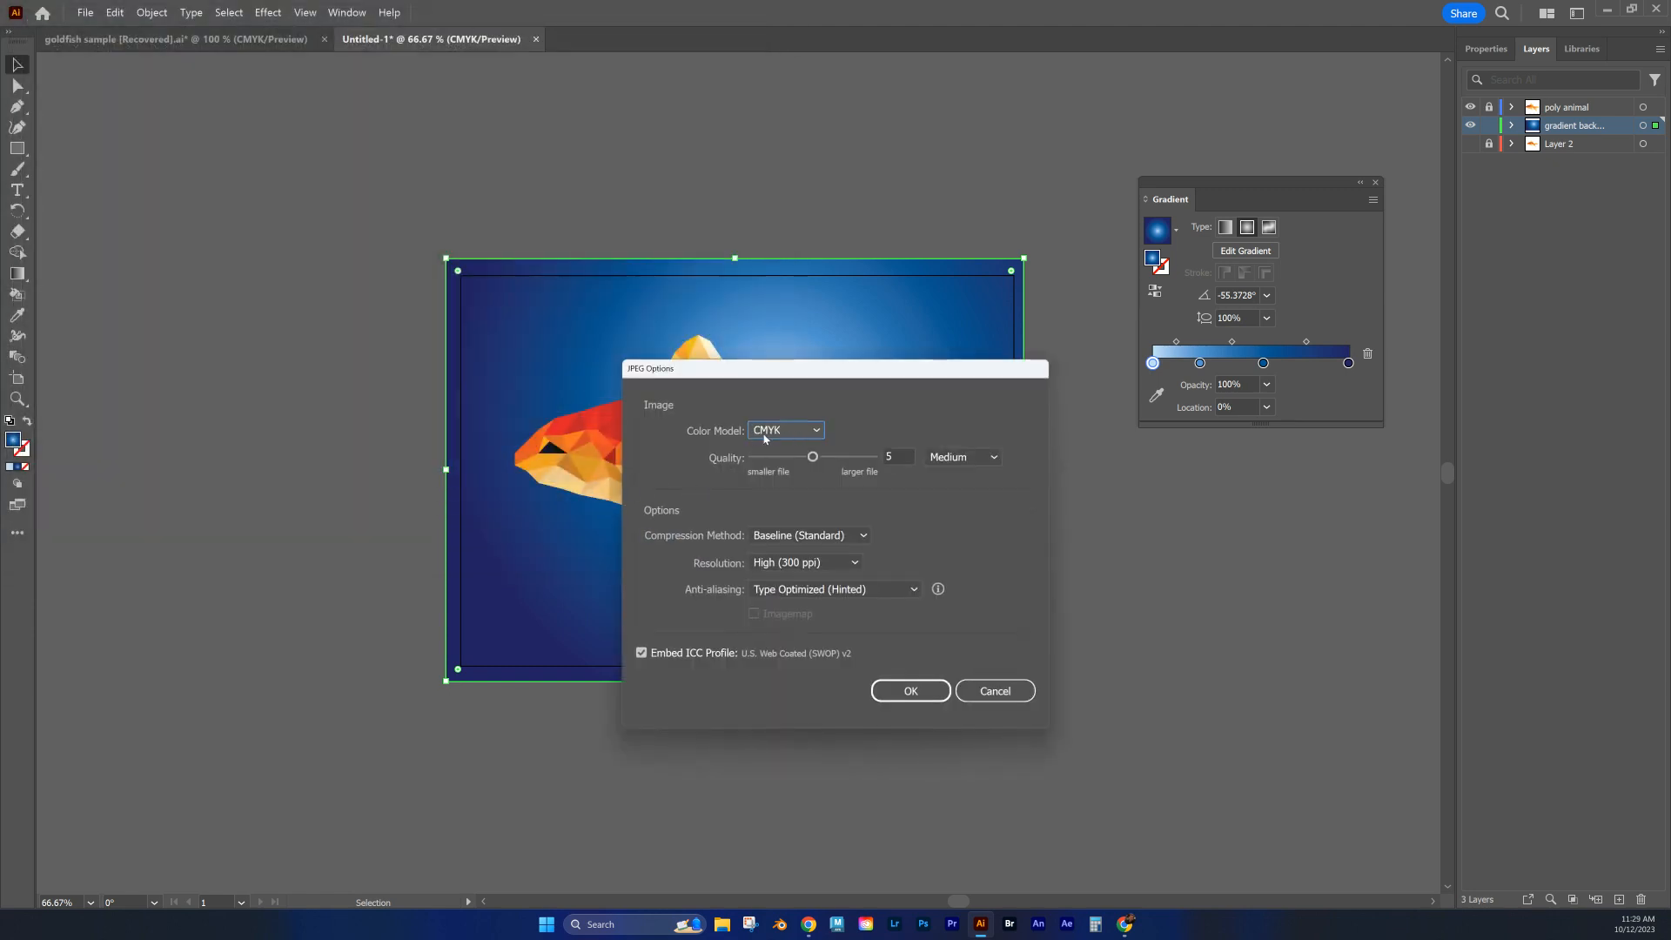
# Step: Select the CMYK color model in the JPEG options and accept medium quality 5 at High (300 ppi) resolution
pyautogui.click(817, 432)
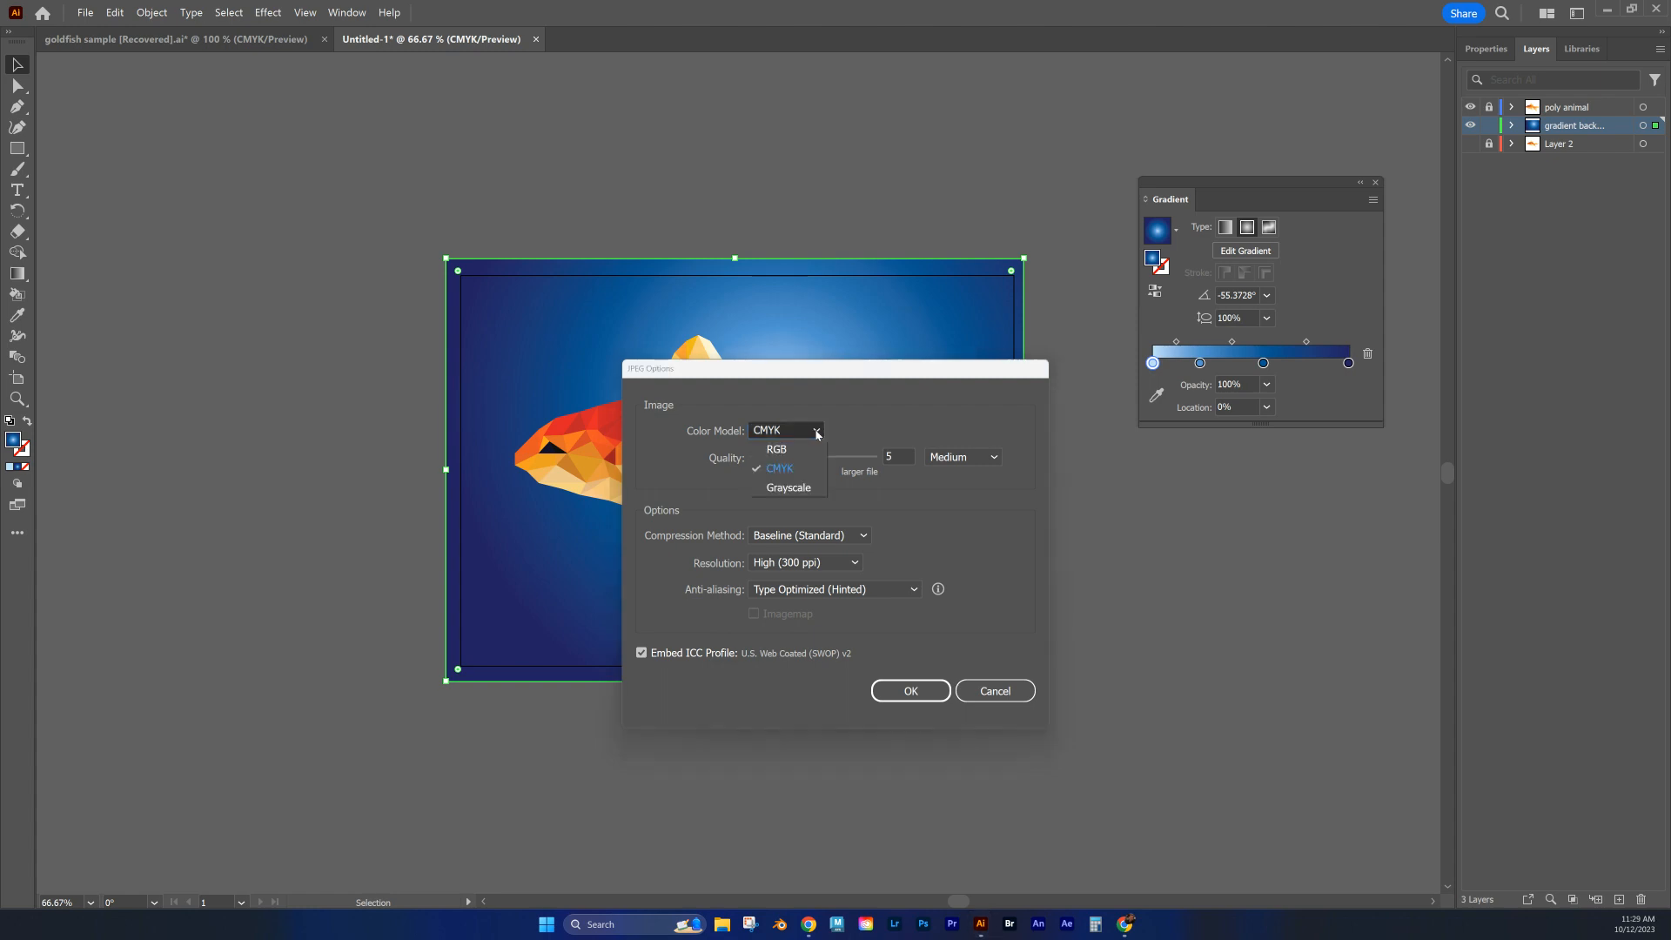
pyautogui.click(794, 469)
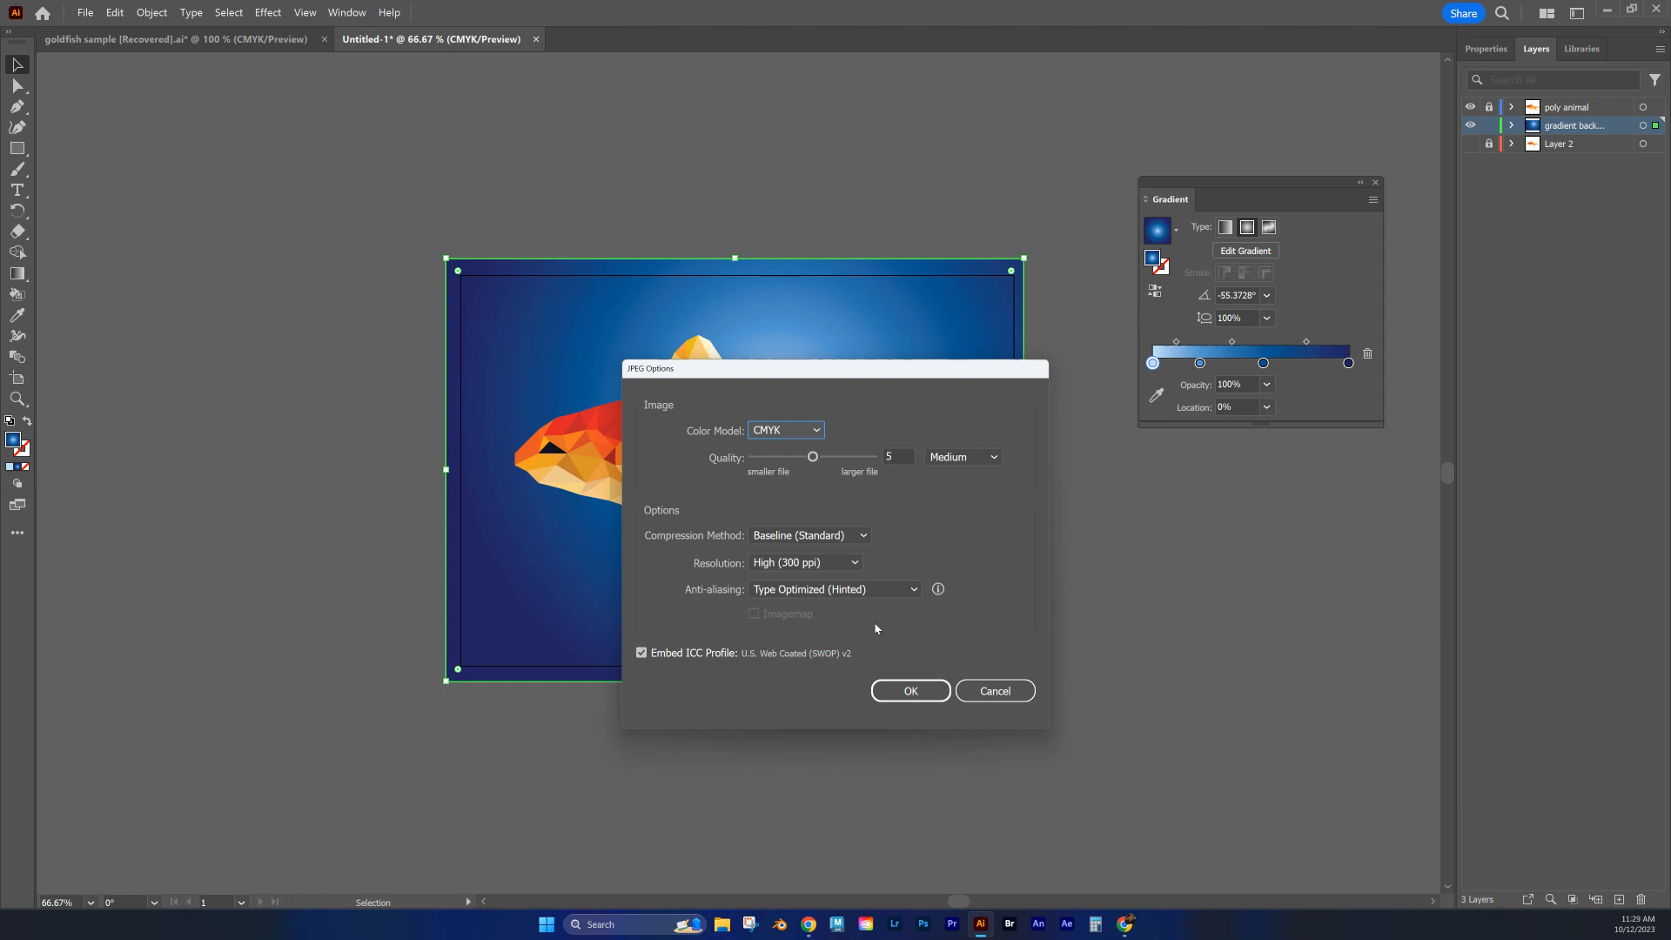
pyautogui.click(909, 692)
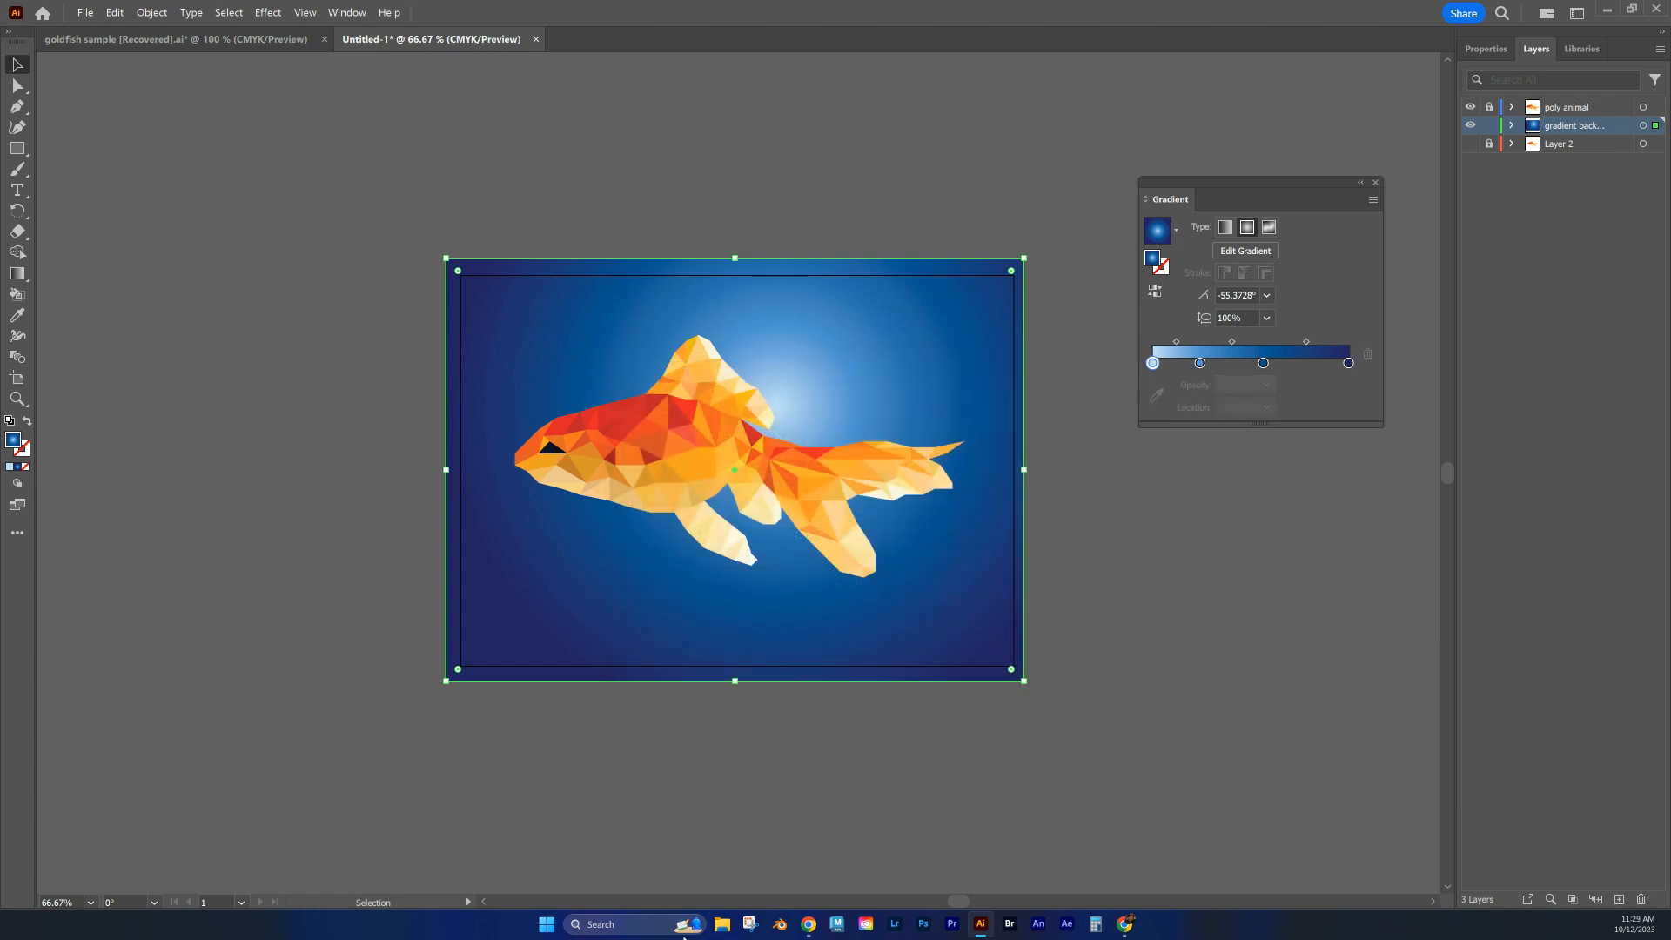
# Step: Switch to File Explorer and open the Digital Media > Illustrator > low poly folder on the network staff drive
pyautogui.click(721, 924)
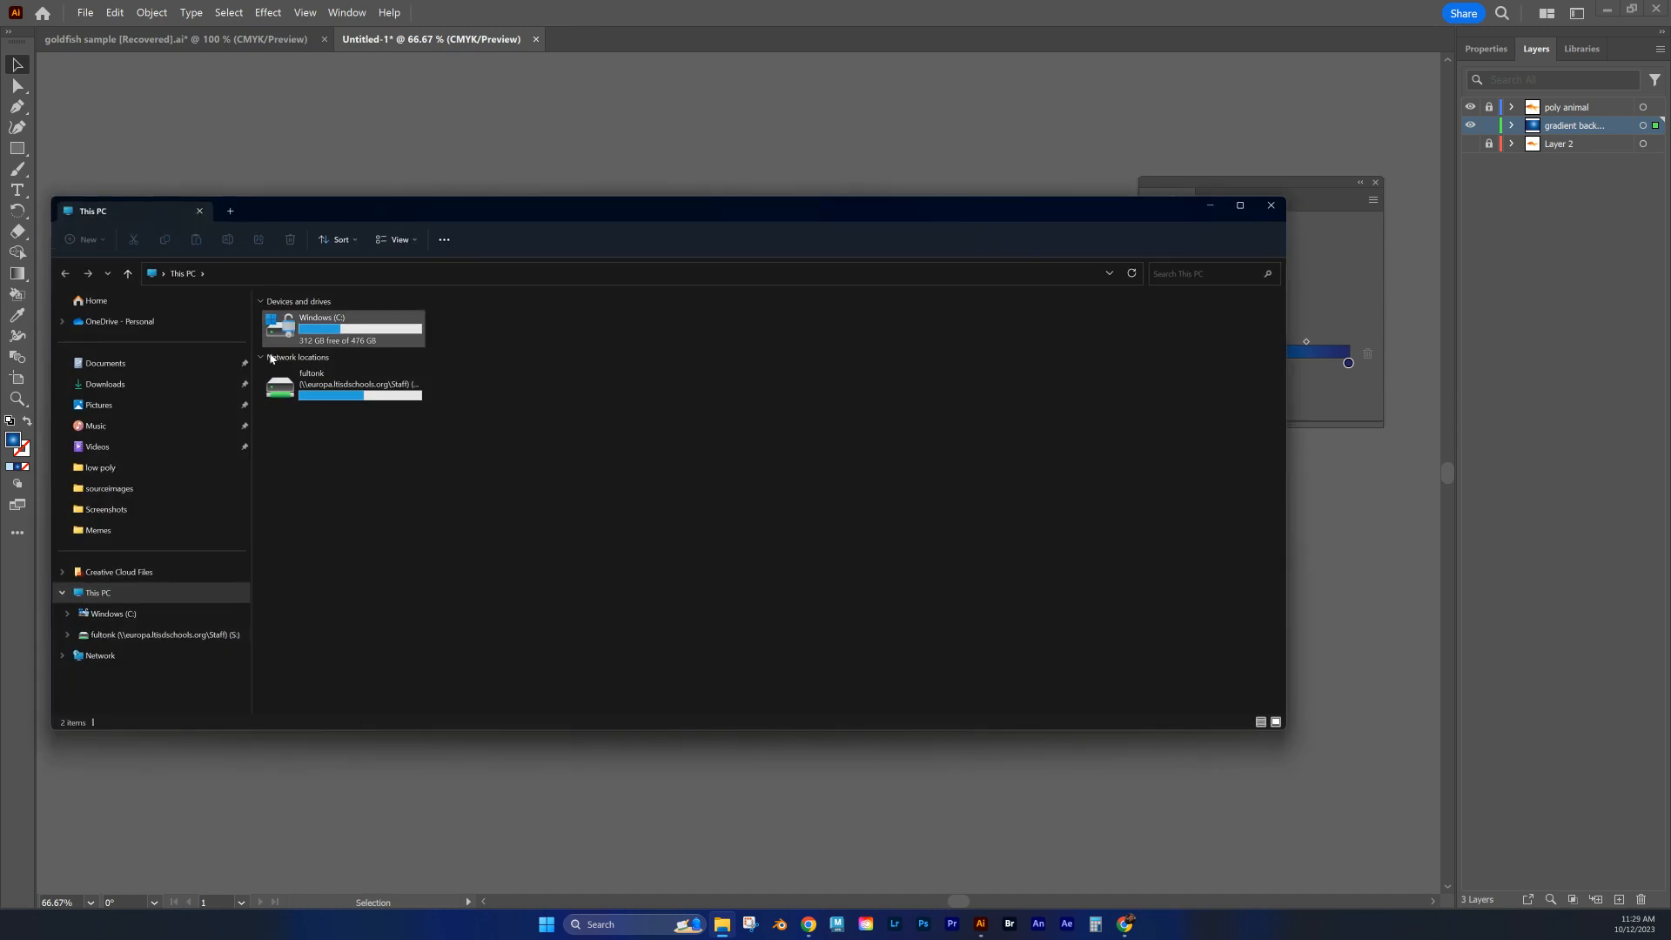
pyautogui.doubleClick(323, 388)
pyautogui.click(316, 507)
pyautogui.doubleClick(316, 507)
pyautogui.doubleClick(315, 385)
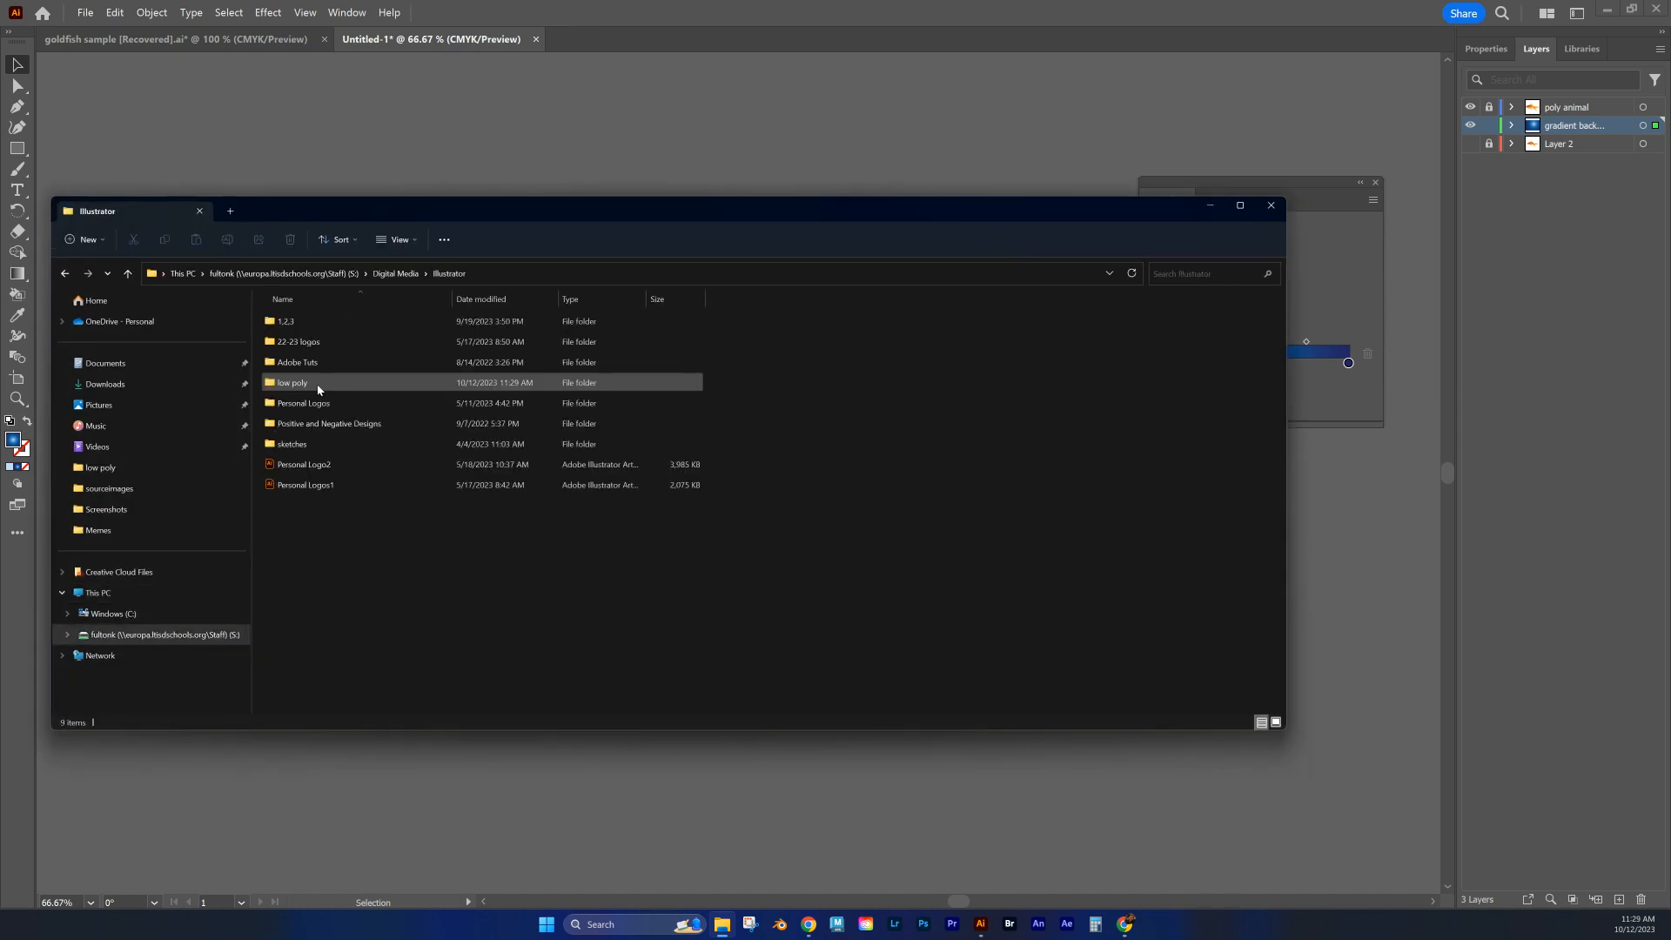
pyautogui.doubleClick(270, 382)
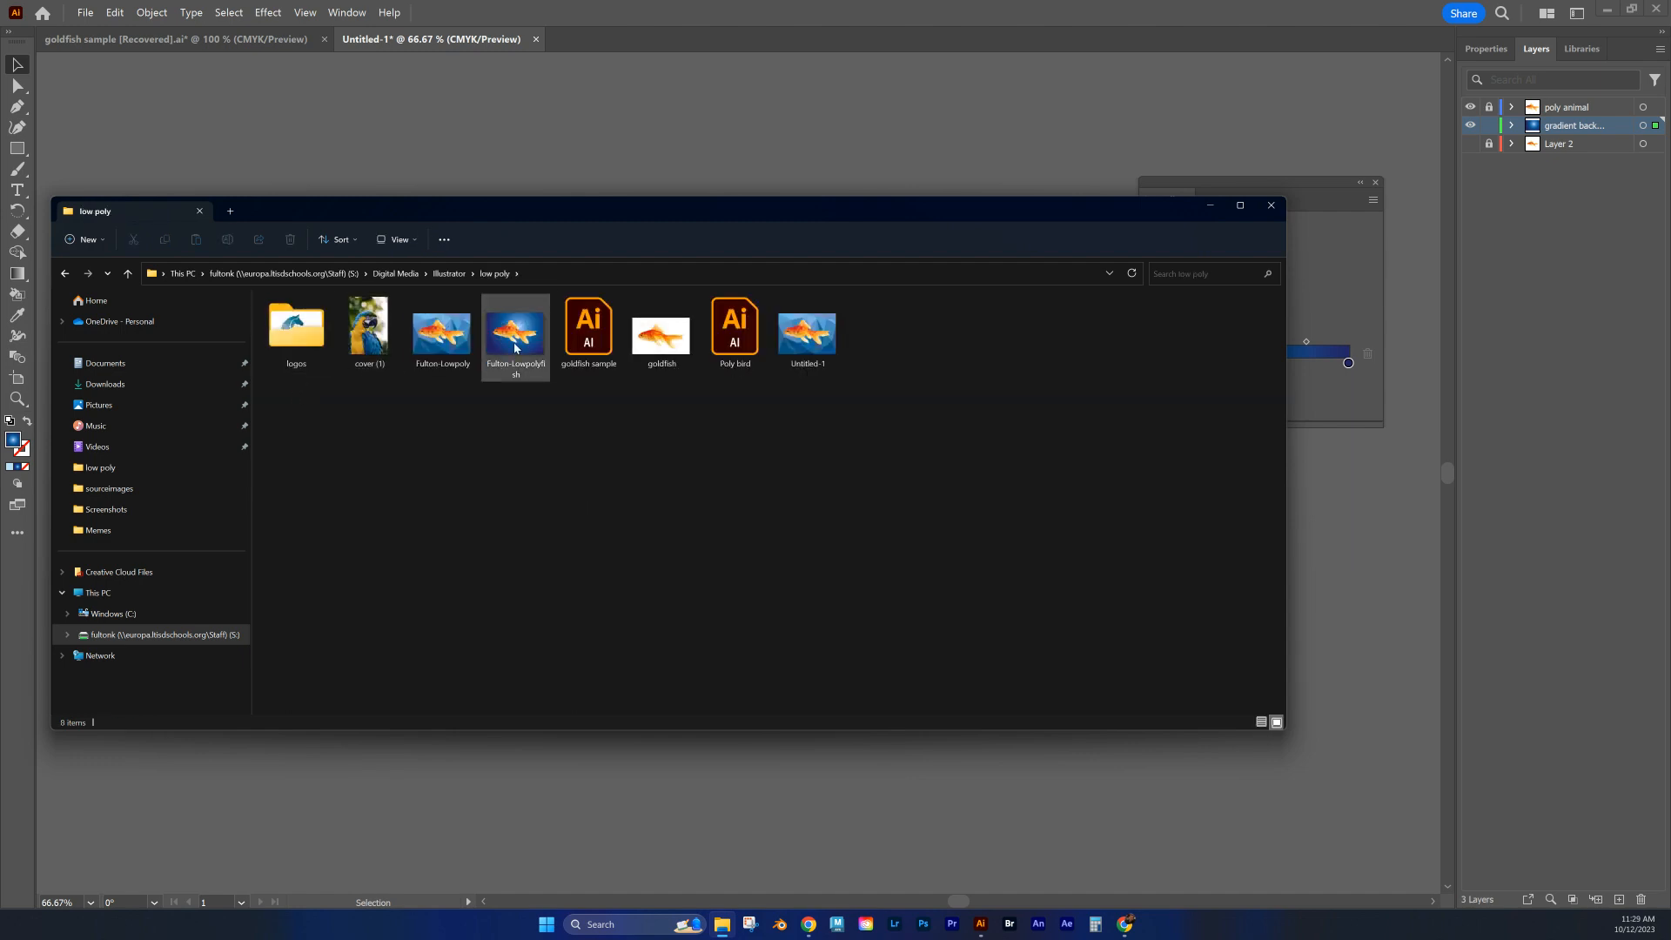
# Step: View the exported low-poly fish JPEG, then close the image viewer and the folder window
pyautogui.doubleClick(514, 340)
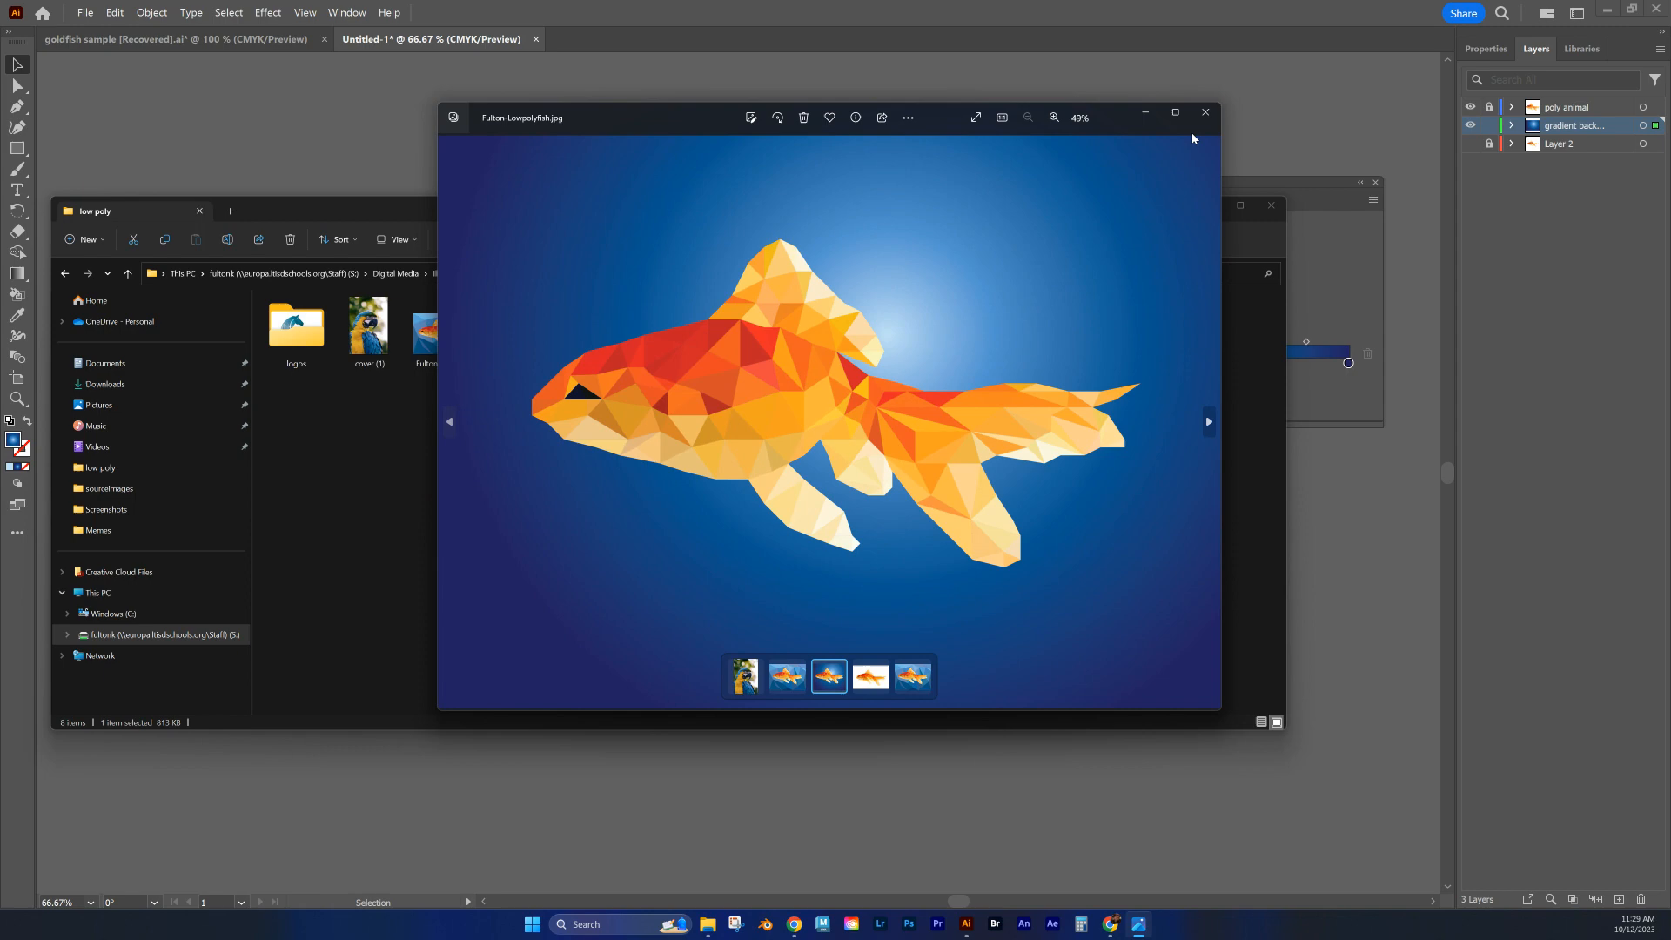
pyautogui.click(1204, 111)
pyautogui.click(1275, 207)
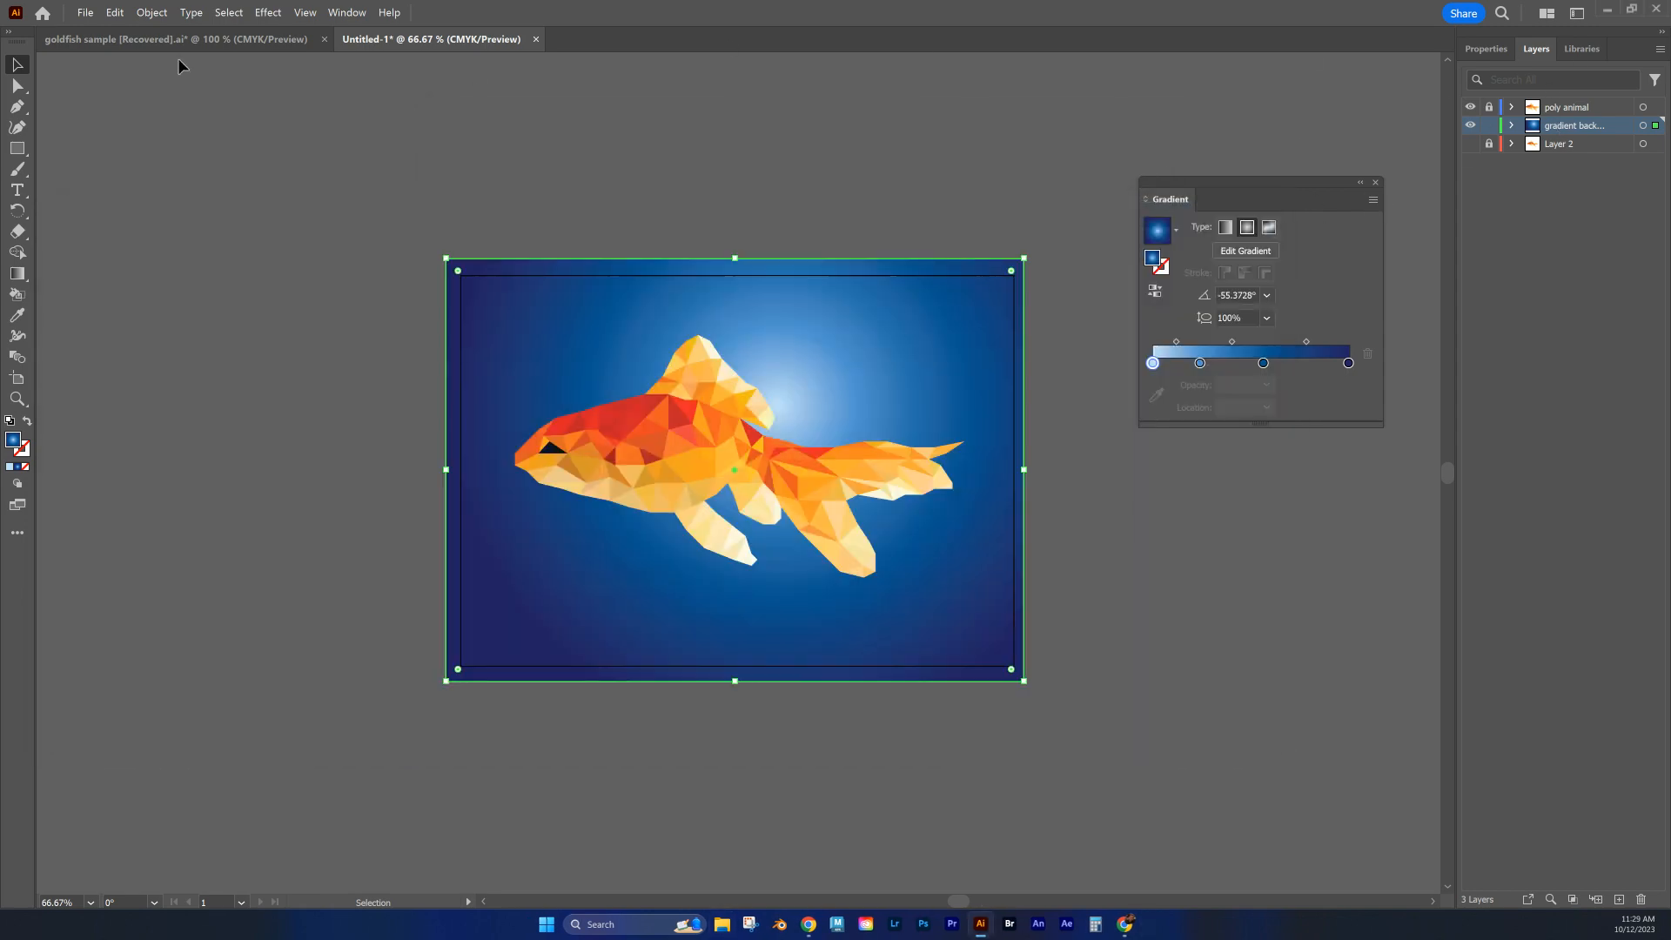
# Step: Save the document as an Adobe Illustrator (*.AI) file named with the author's surname plus "-lowpolyfish", accepting the Illustrator 2020 options
pyautogui.click(86, 13)
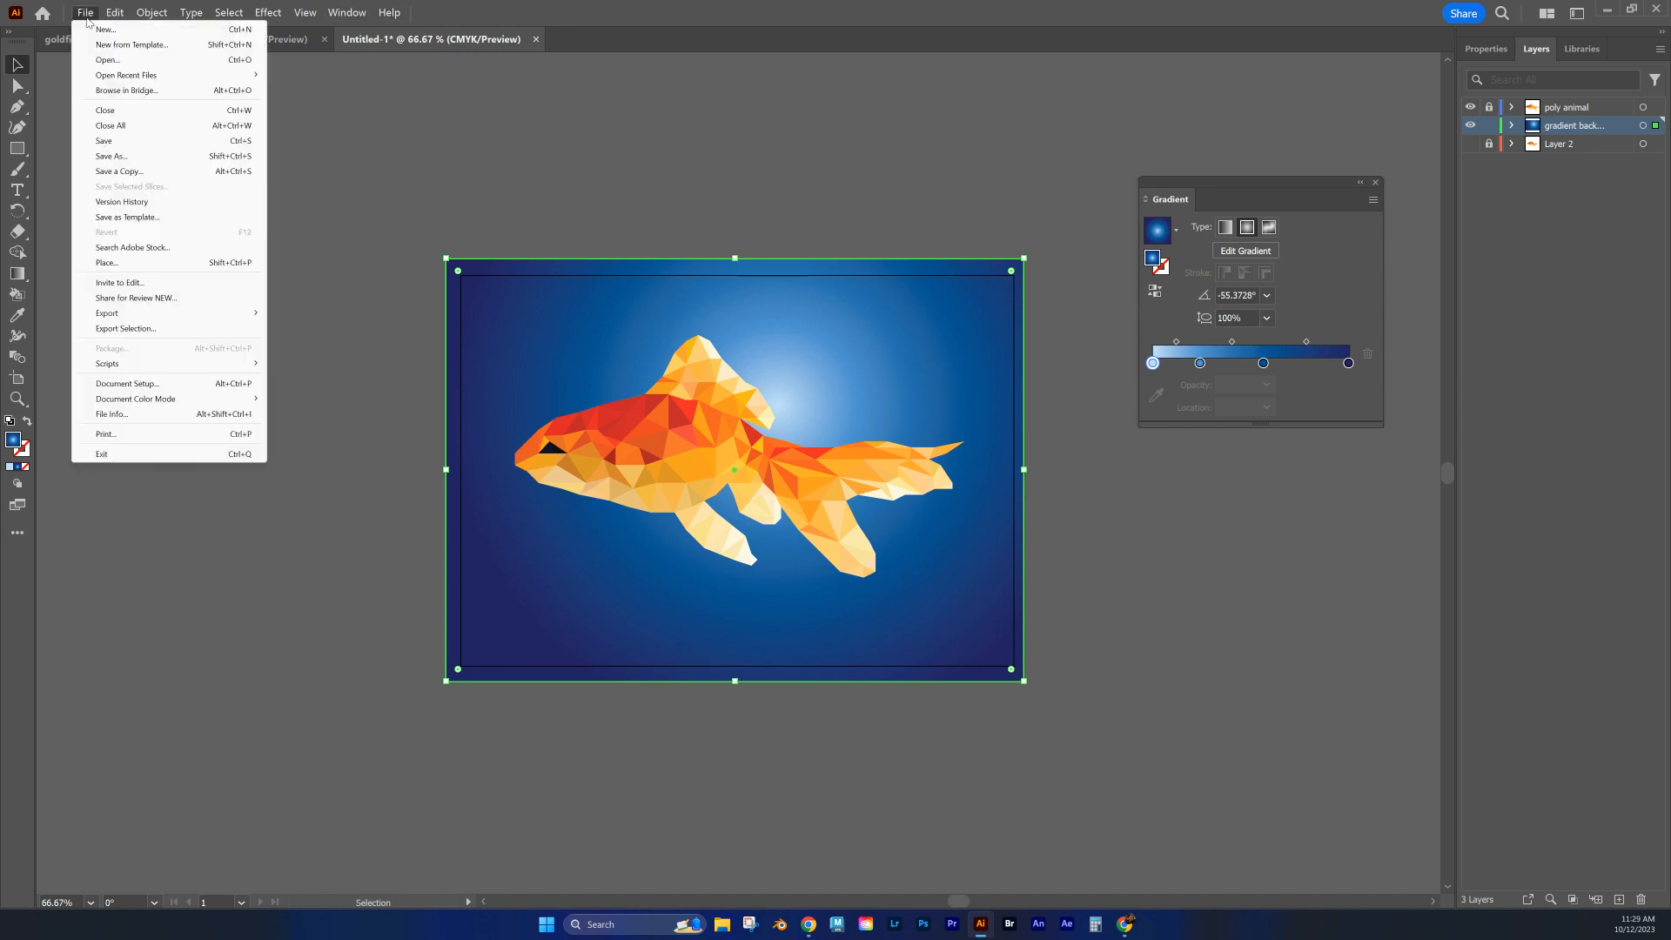
pyautogui.click(111, 155)
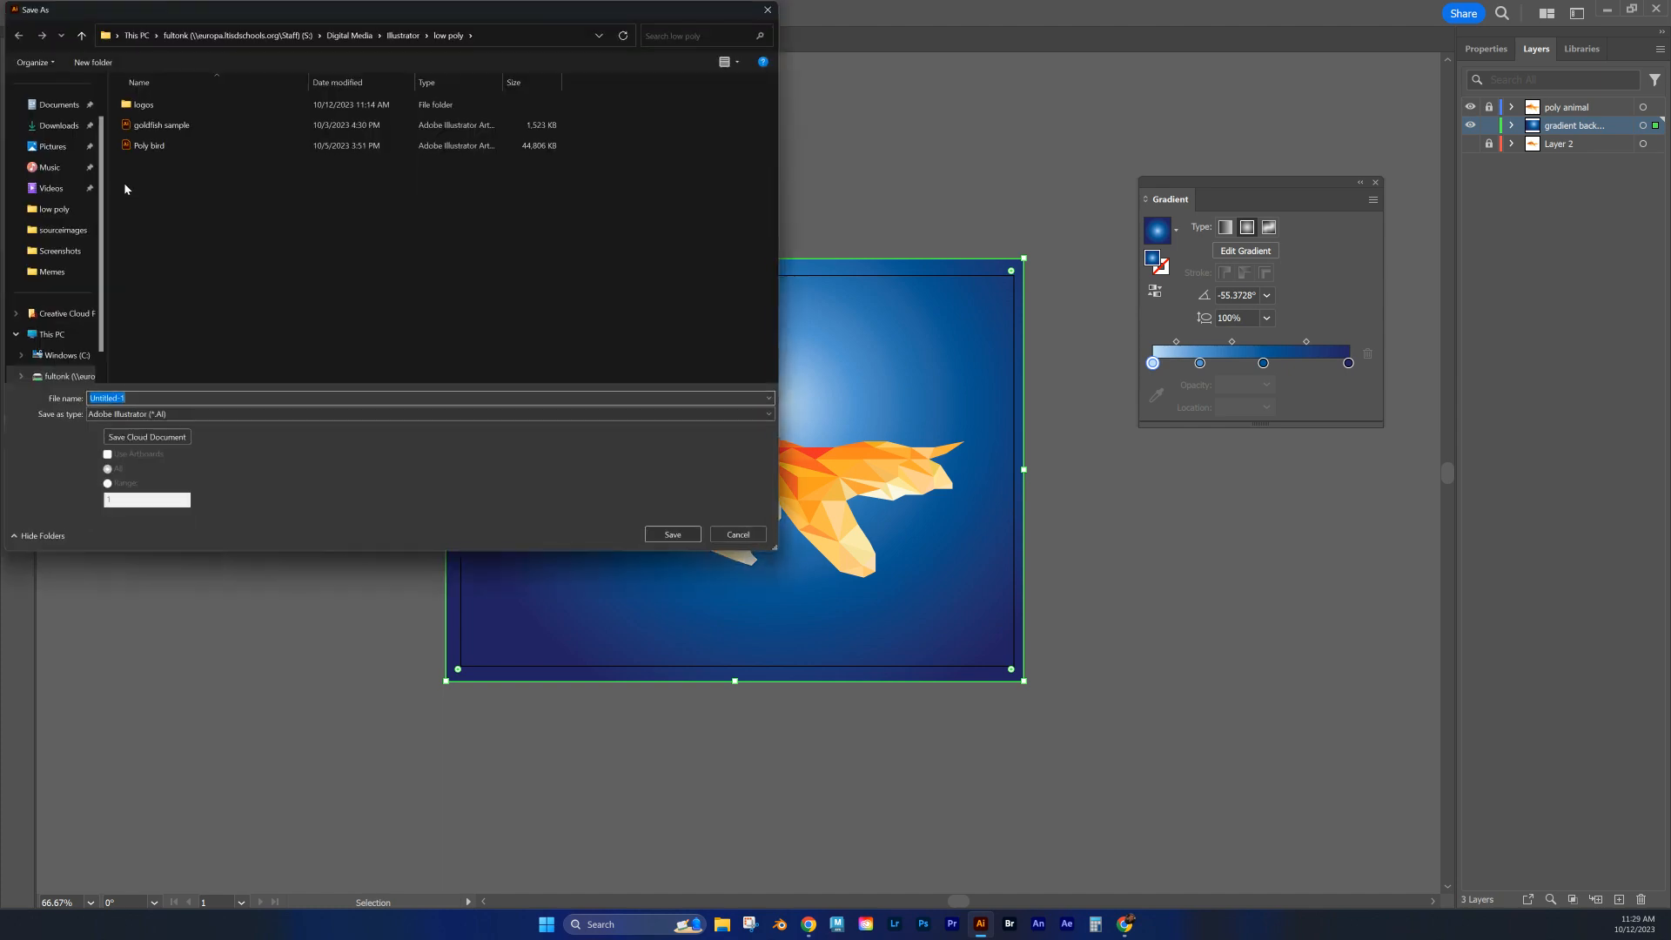
pyautogui.write('Fulton-lowpo')
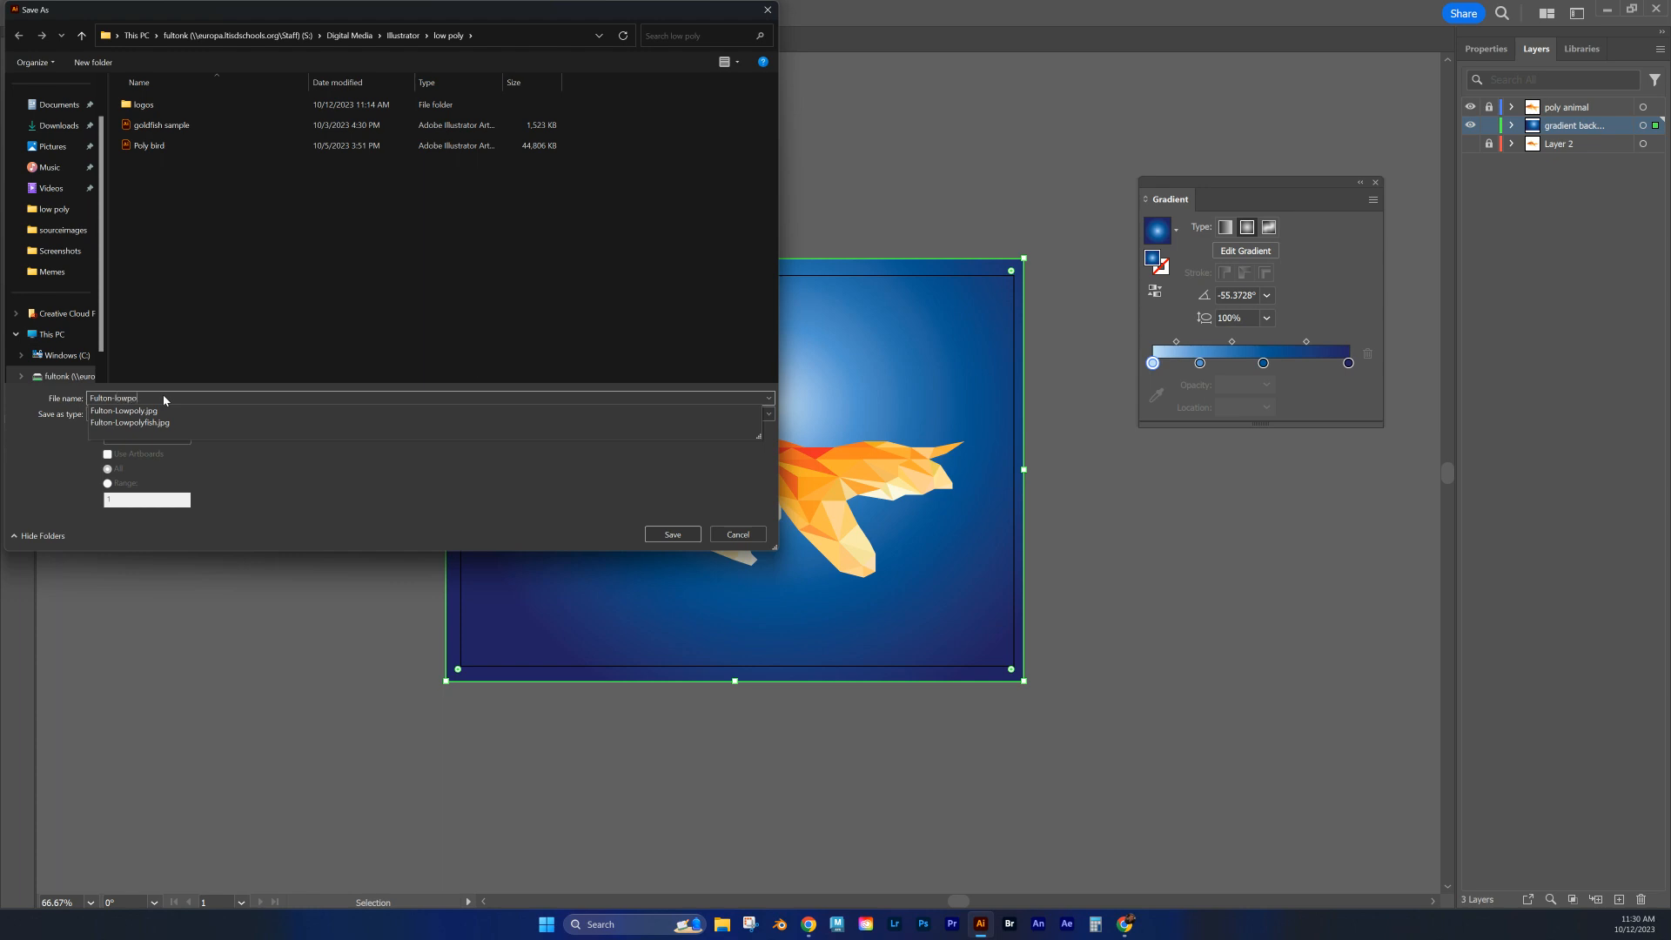
pyautogui.write('lyfish')
pyautogui.click(26, 456)
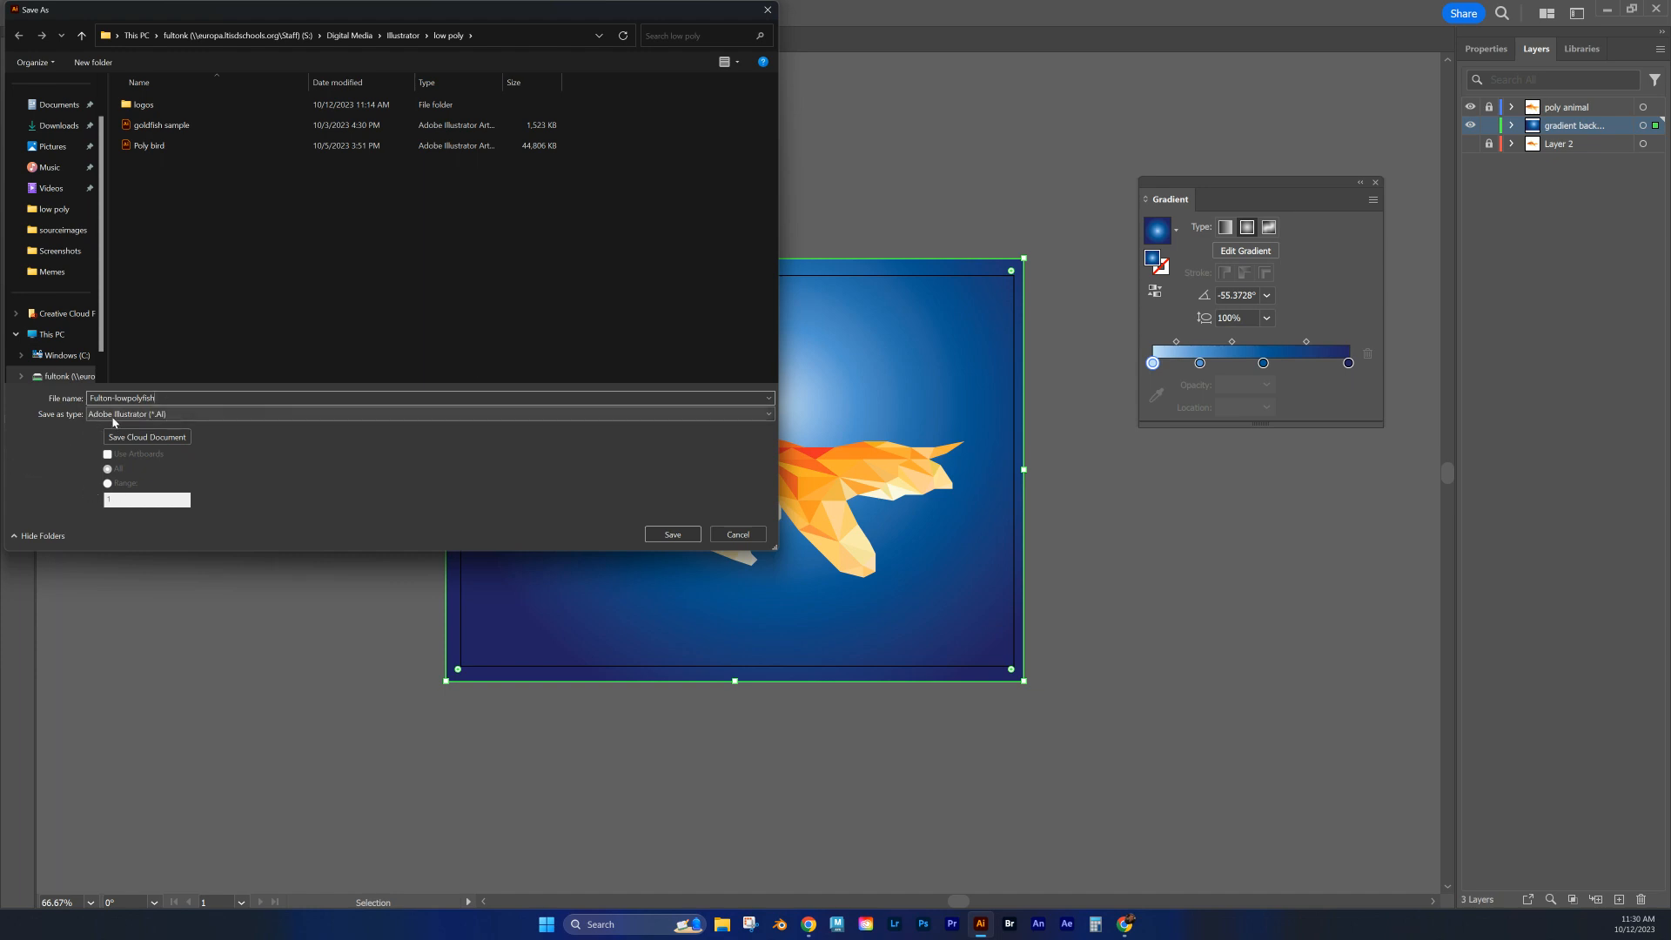
pyautogui.click(672, 535)
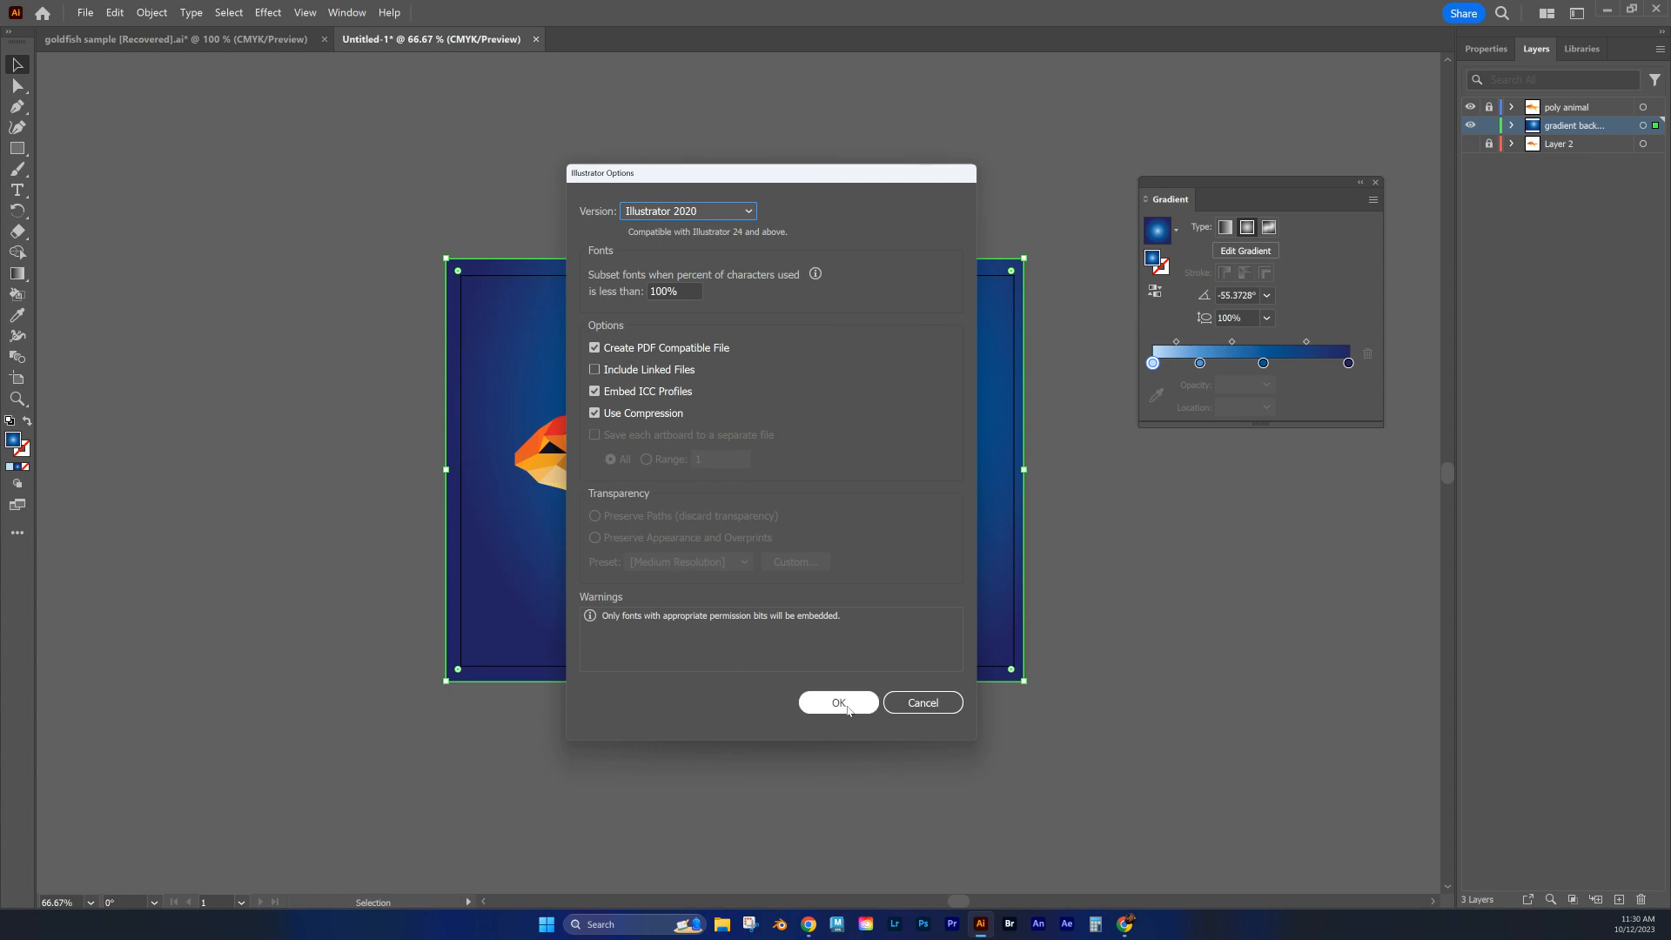
pyautogui.click(838, 703)
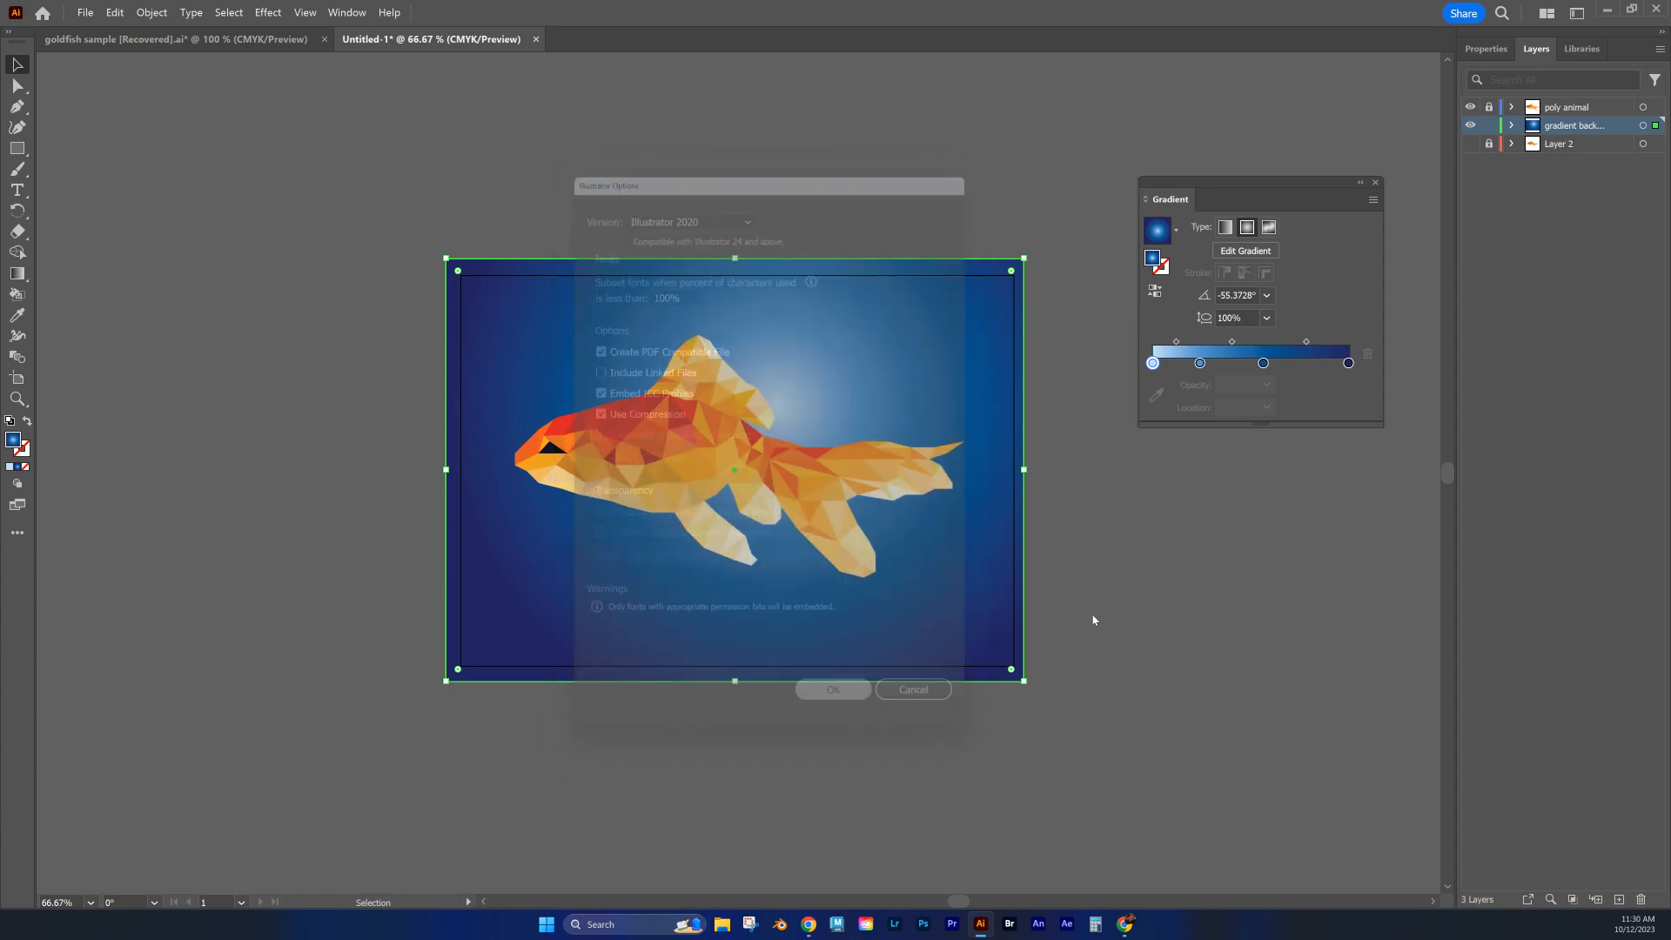